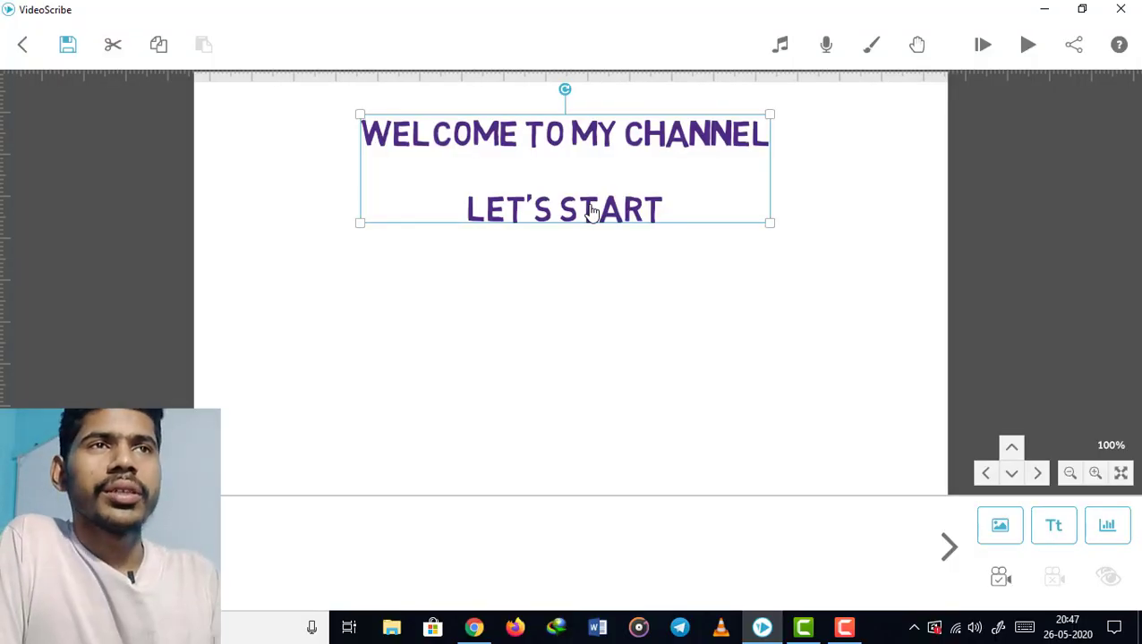
- Play a preview of the "WELCOME TO MY CHANNEL / LET'S START" text animation from the start
click(1024, 44)
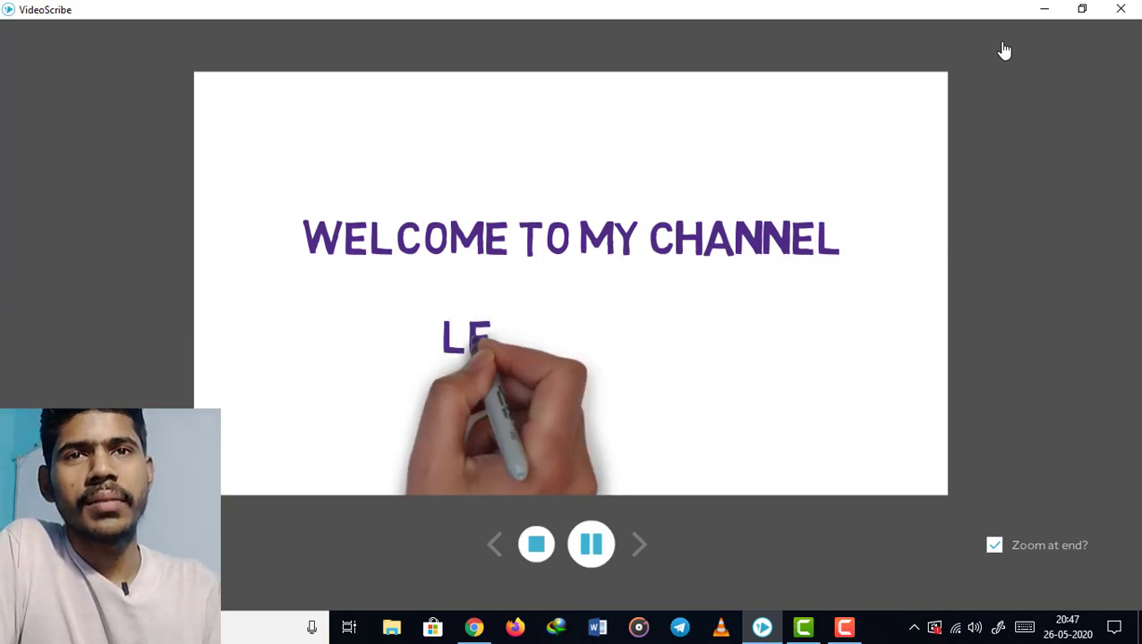
click(539, 546)
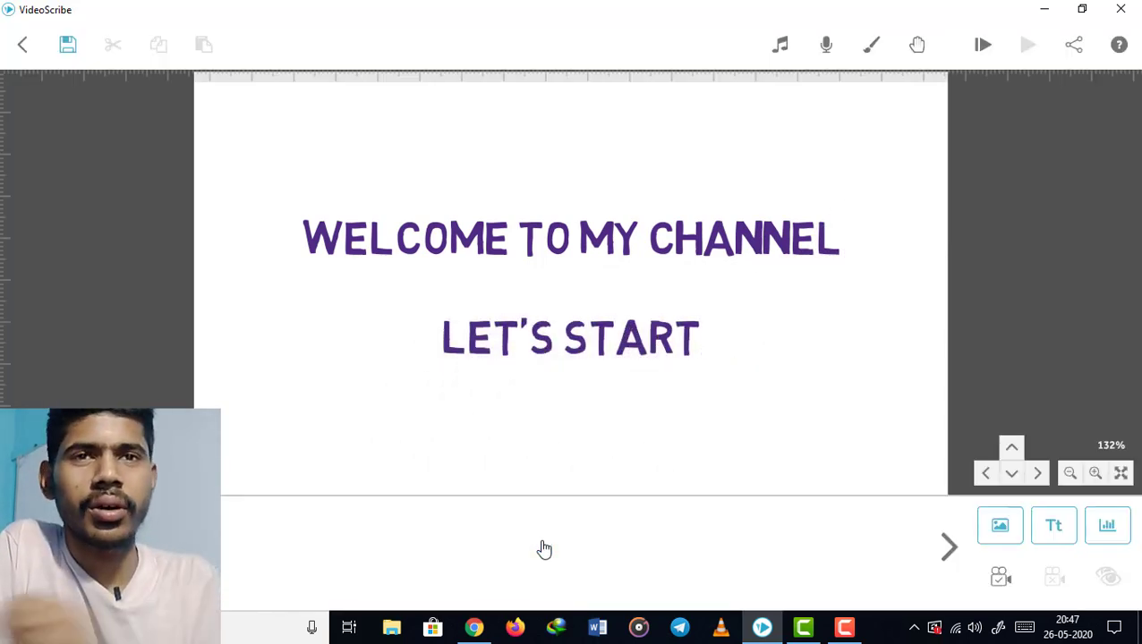
- Shrink the welcome text, move it to the upper centre of the canvas, and preview the animation without a set camera
click(537, 334)
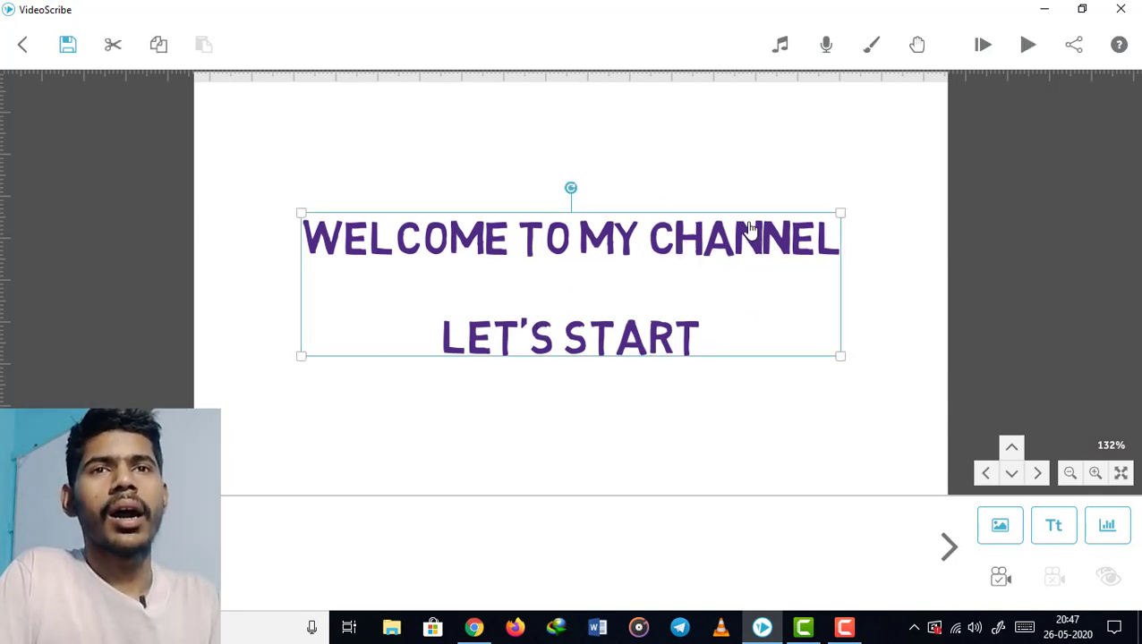
drag(582, 324, 577, 200)
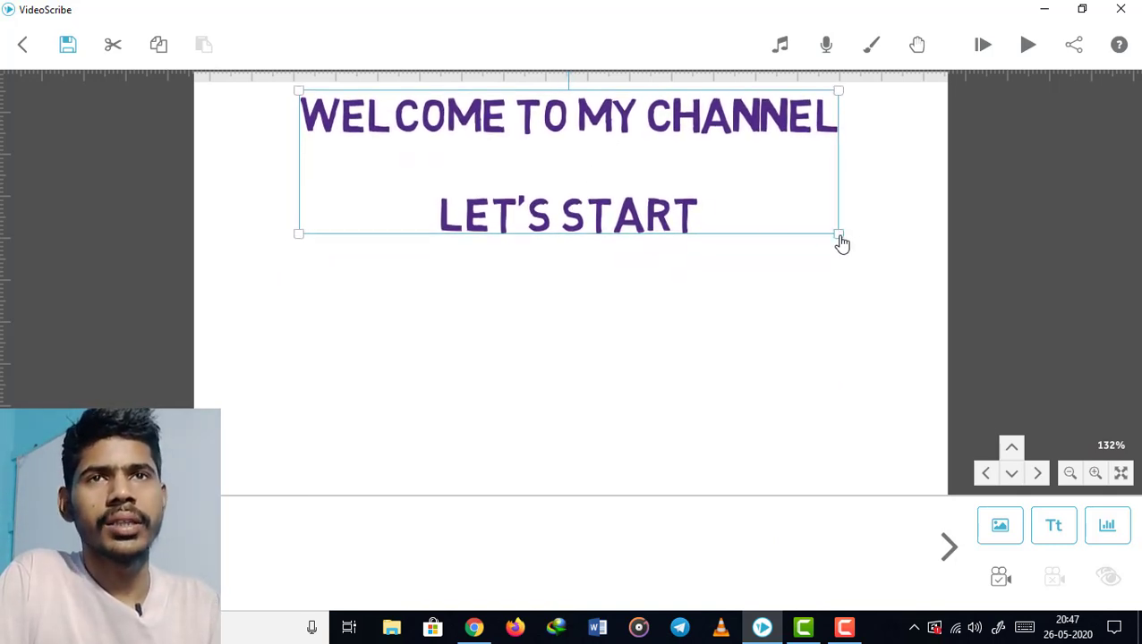
drag(841, 243, 741, 201)
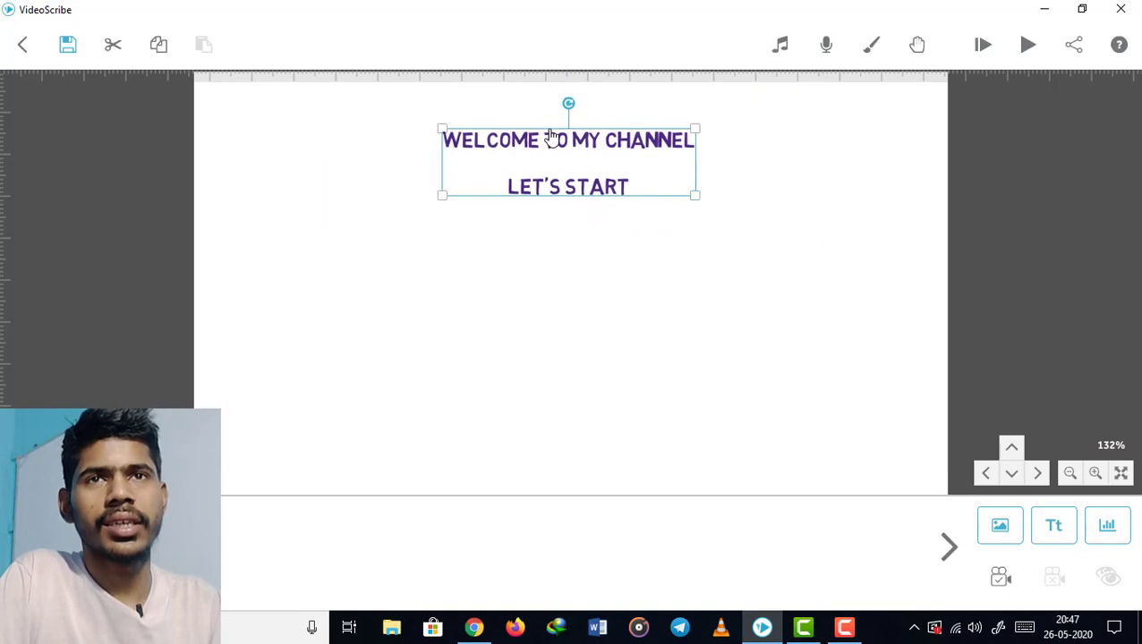
drag(560, 152, 564, 123)
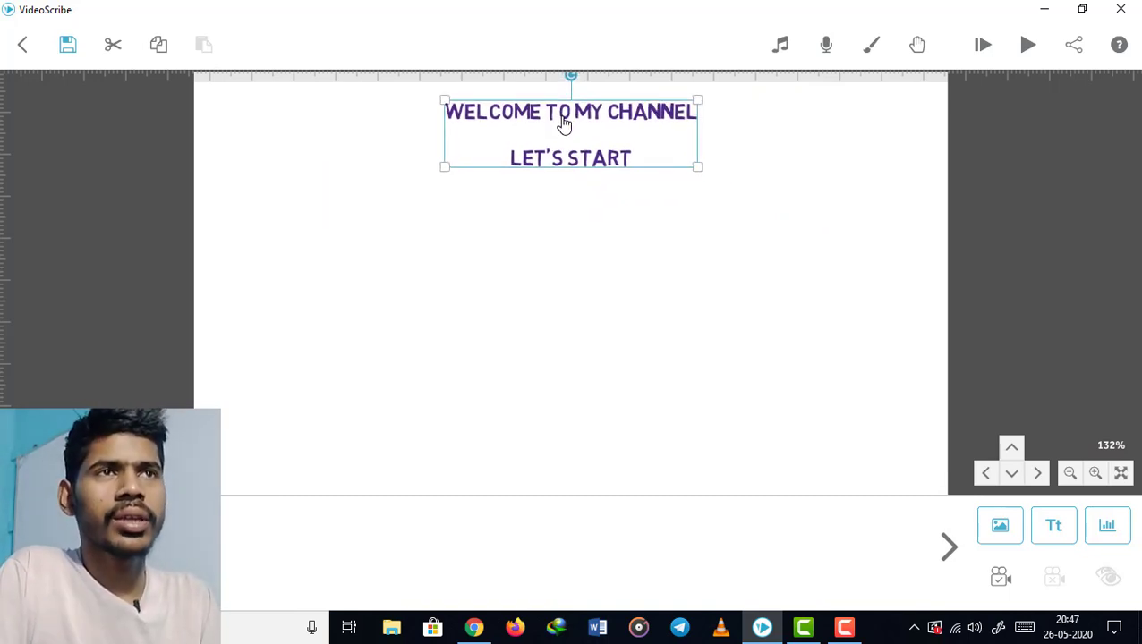
click(1027, 47)
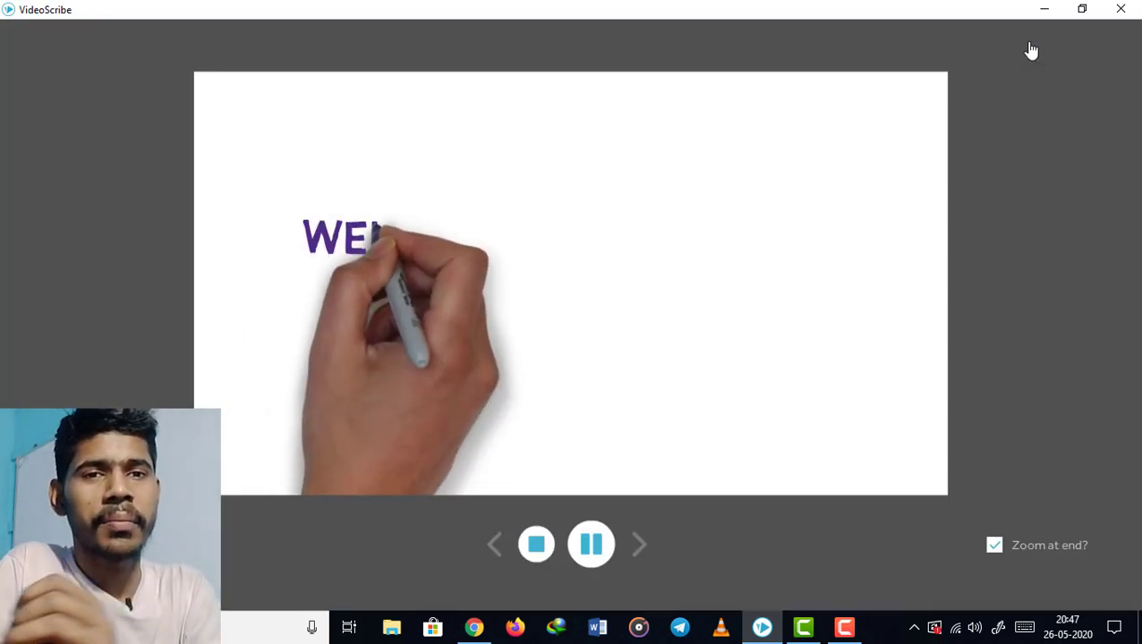
click(536, 548)
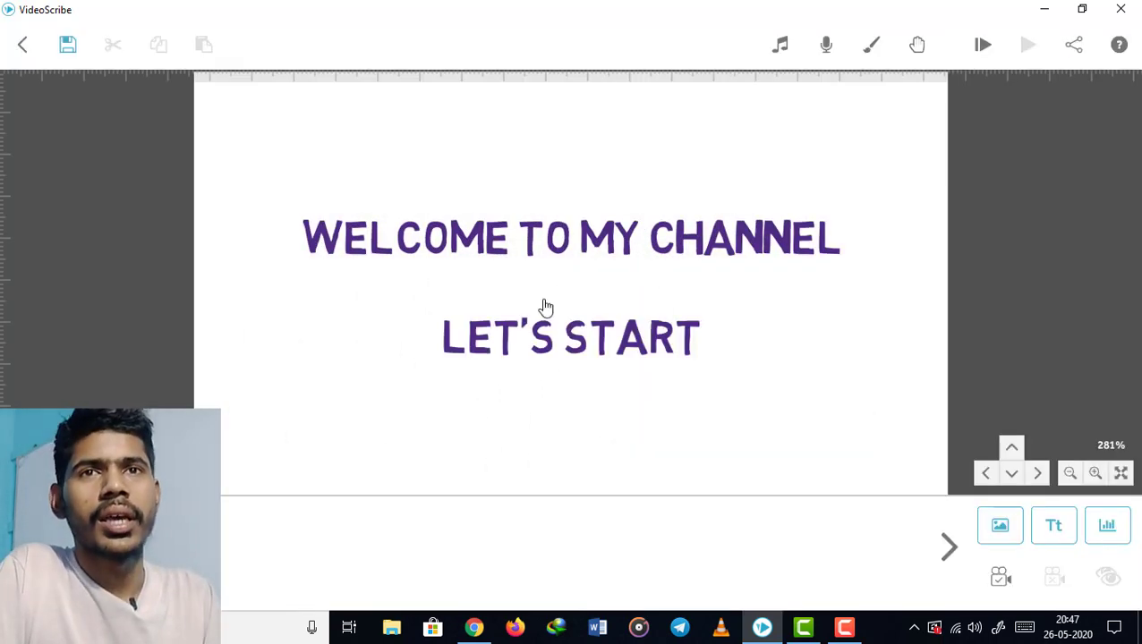
- Scale the welcome text down to about half its width and place it at the upper centre of the canvas
click(590, 333)
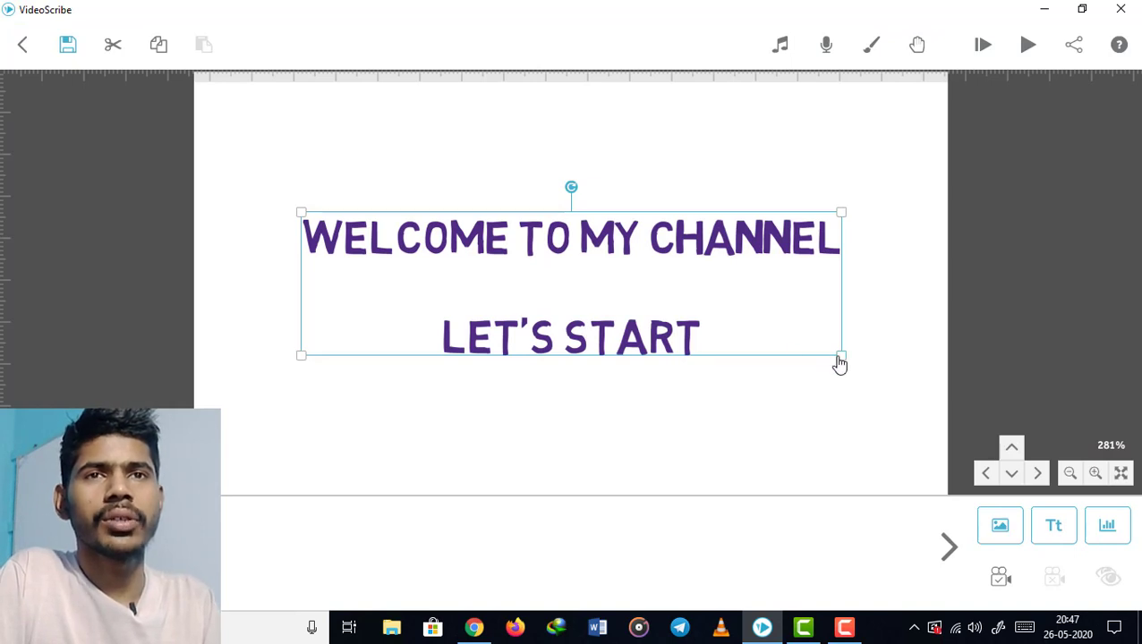
drag(839, 363, 713, 327)
drag(538, 295, 544, 152)
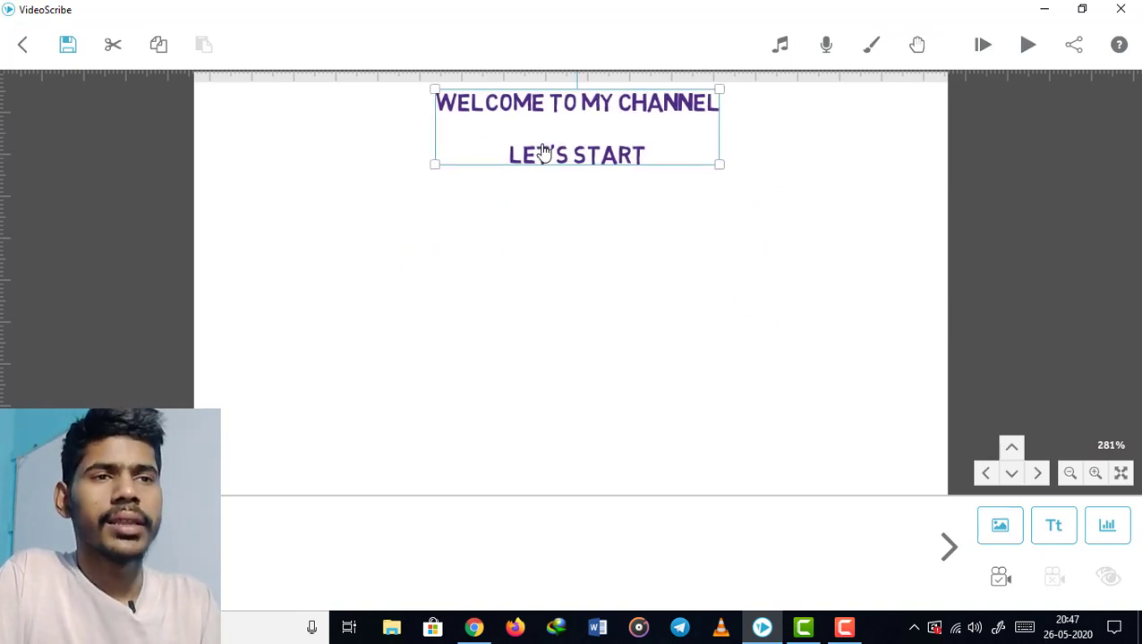
- Set the camera to the current position for the welcome text and preview the animation
click(995, 578)
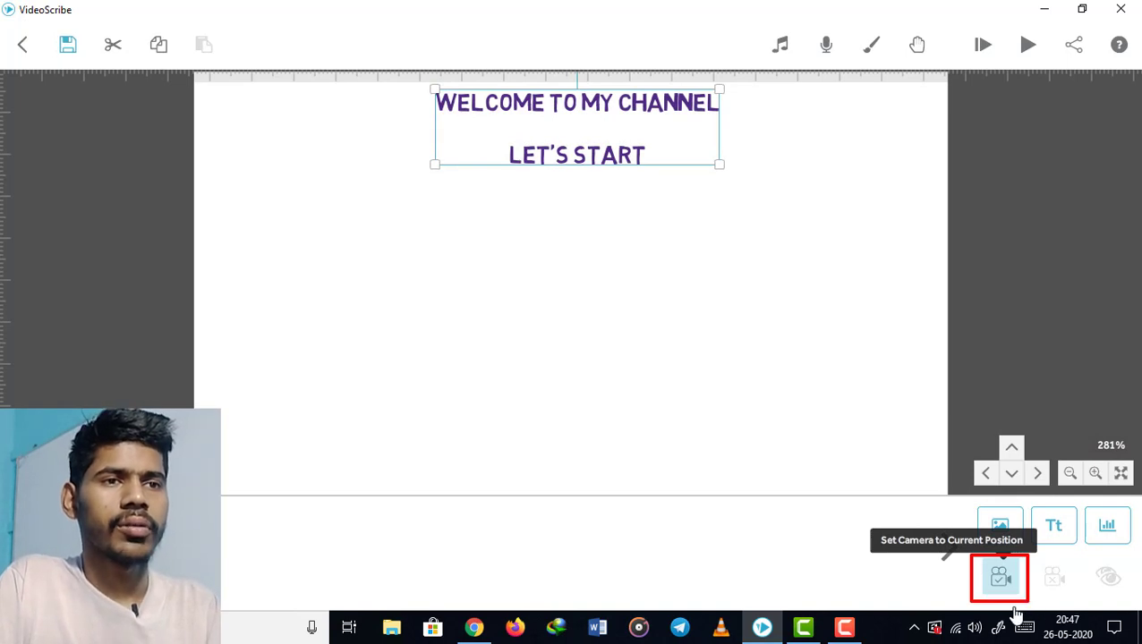
click(1001, 577)
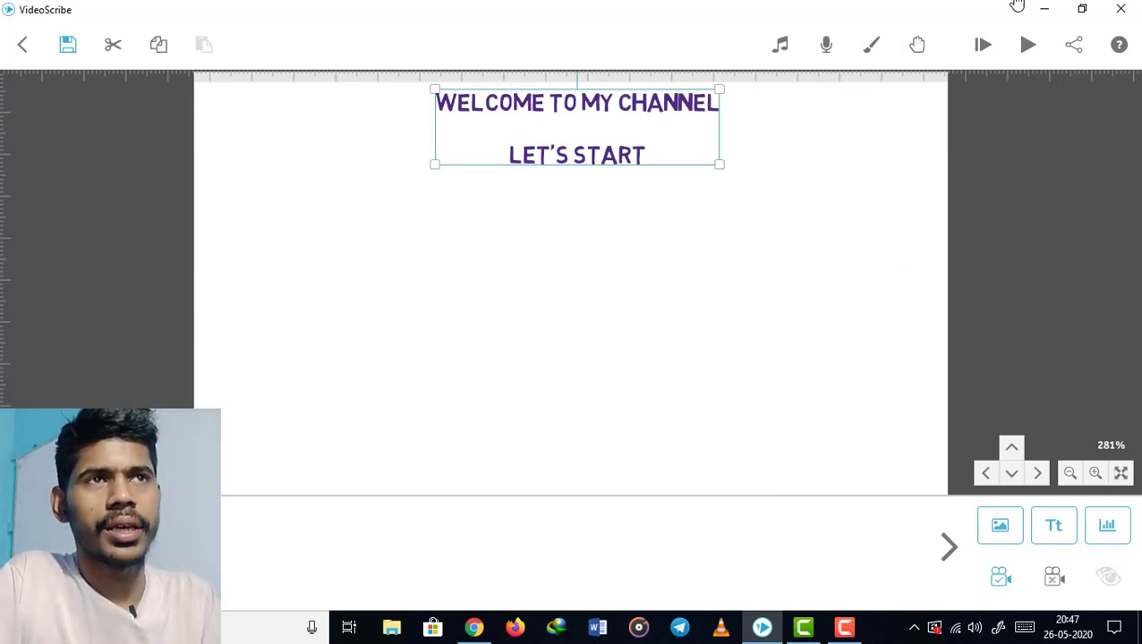
click(1025, 50)
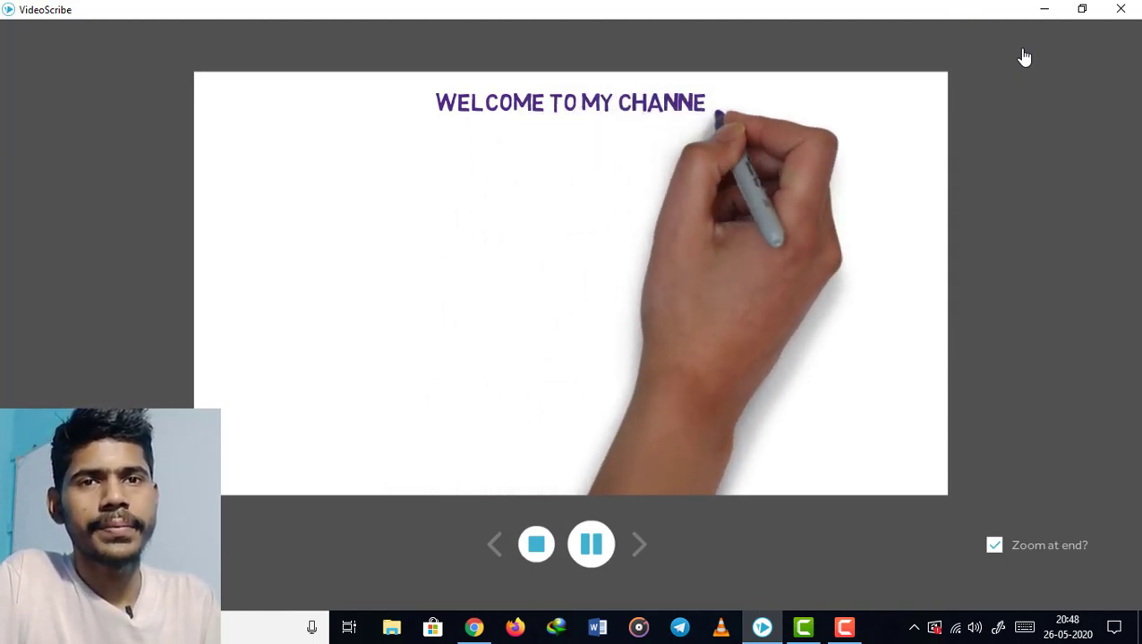
click(537, 548)
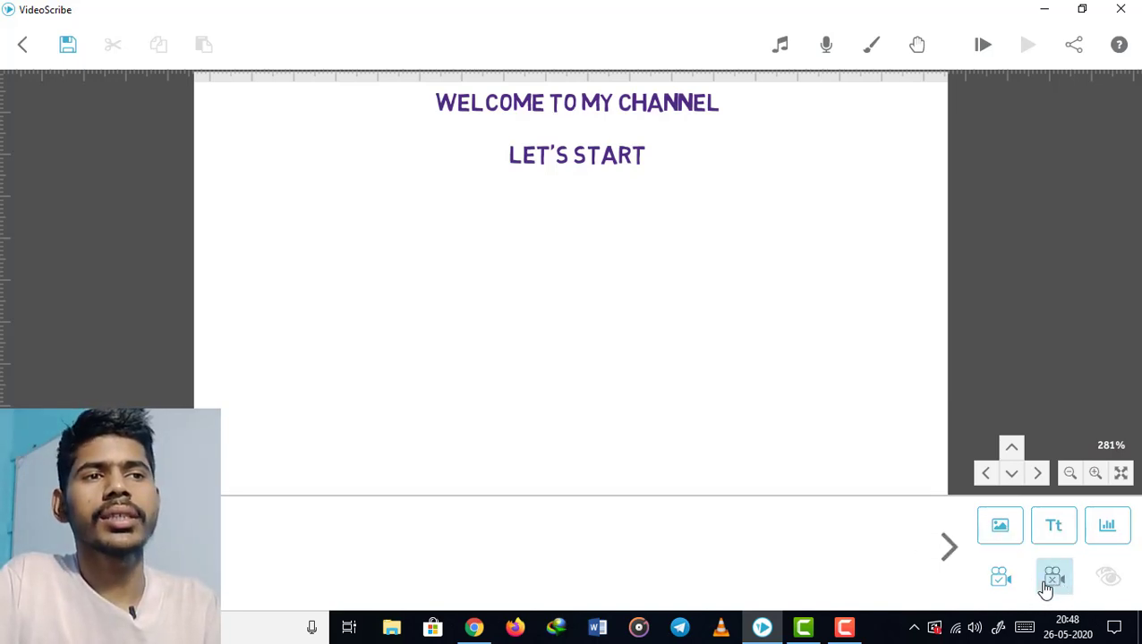
- Move the welcome text to the upper-left corner of the canvas and set its camera to the current position
click(544, 121)
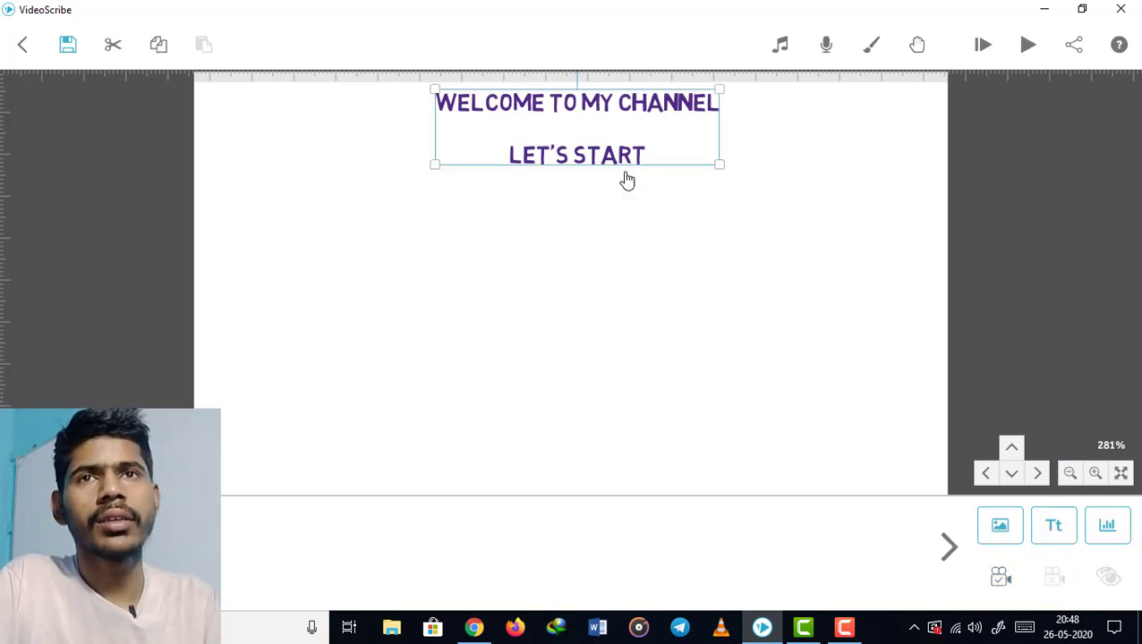
drag(613, 141, 397, 153)
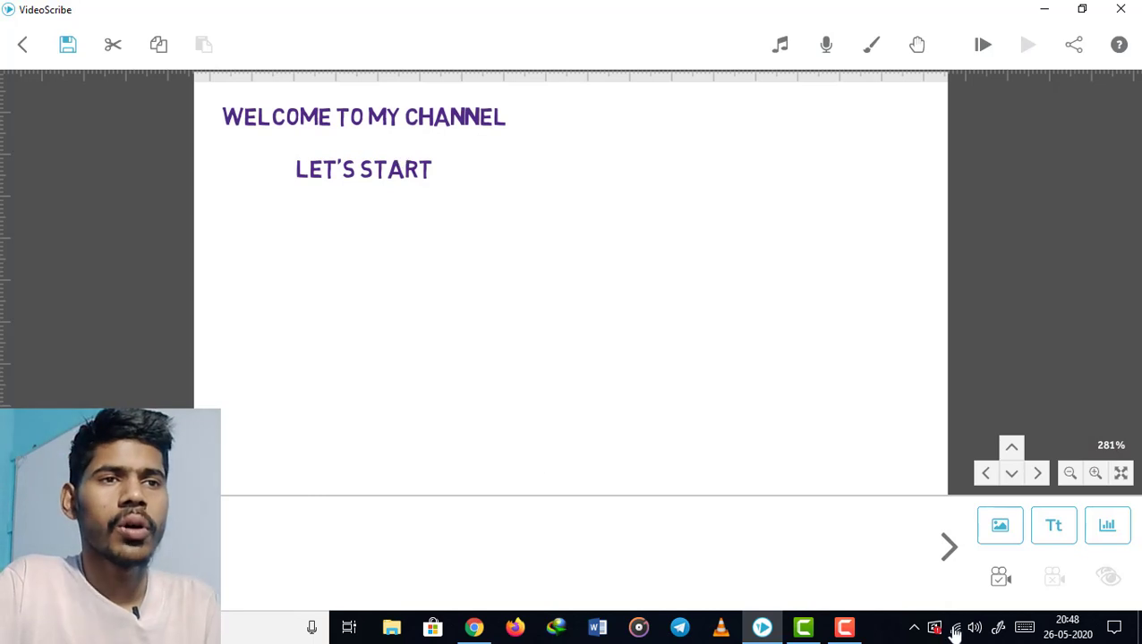
click(998, 582)
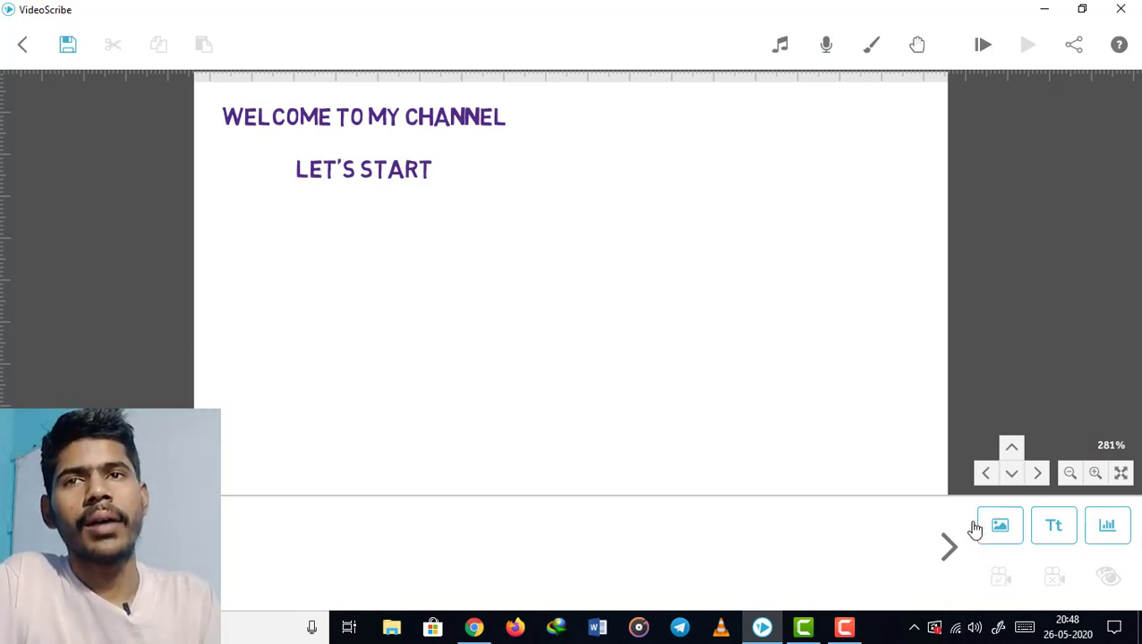
click(407, 135)
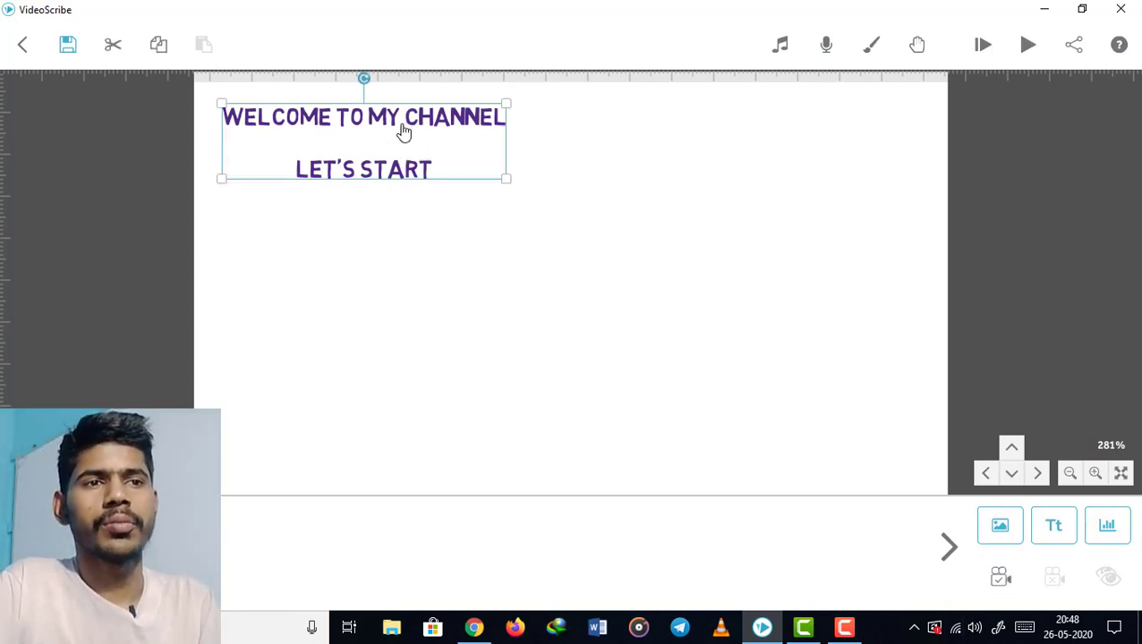
click(1001, 579)
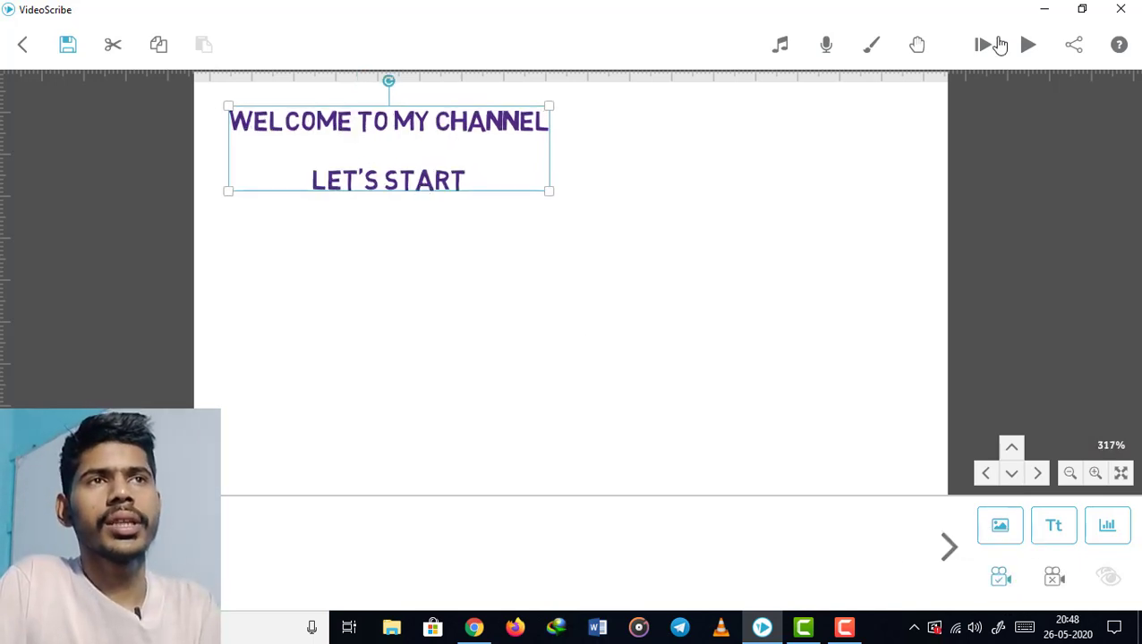
- Preview the repositioned text animation and turn off the zoom at the end
click(1025, 44)
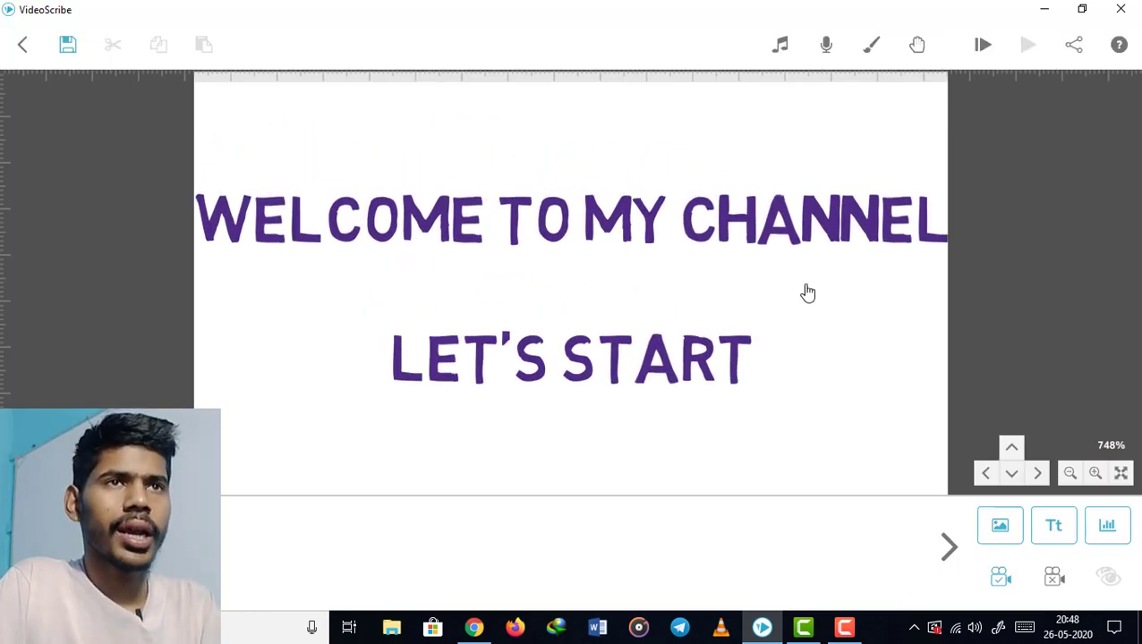
click(803, 218)
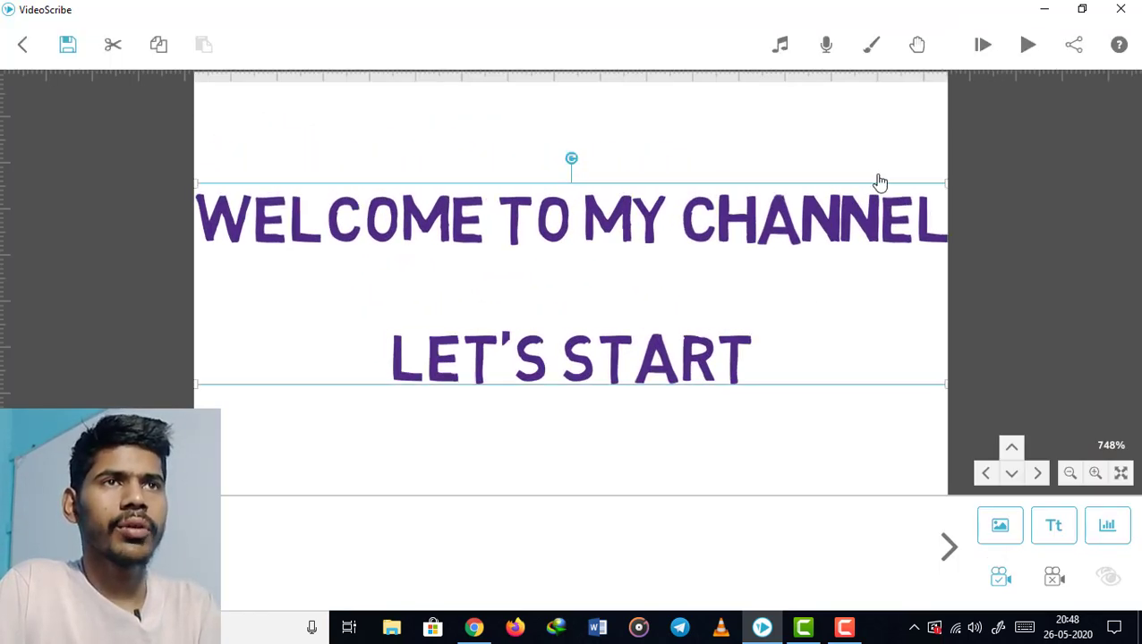
click(1029, 50)
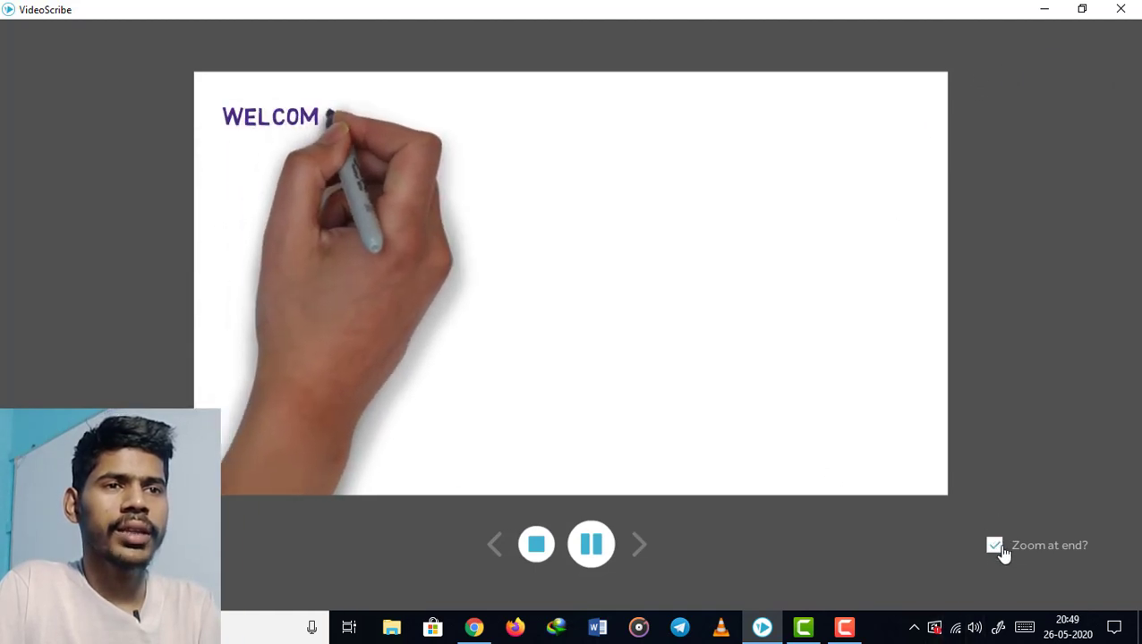
click(993, 547)
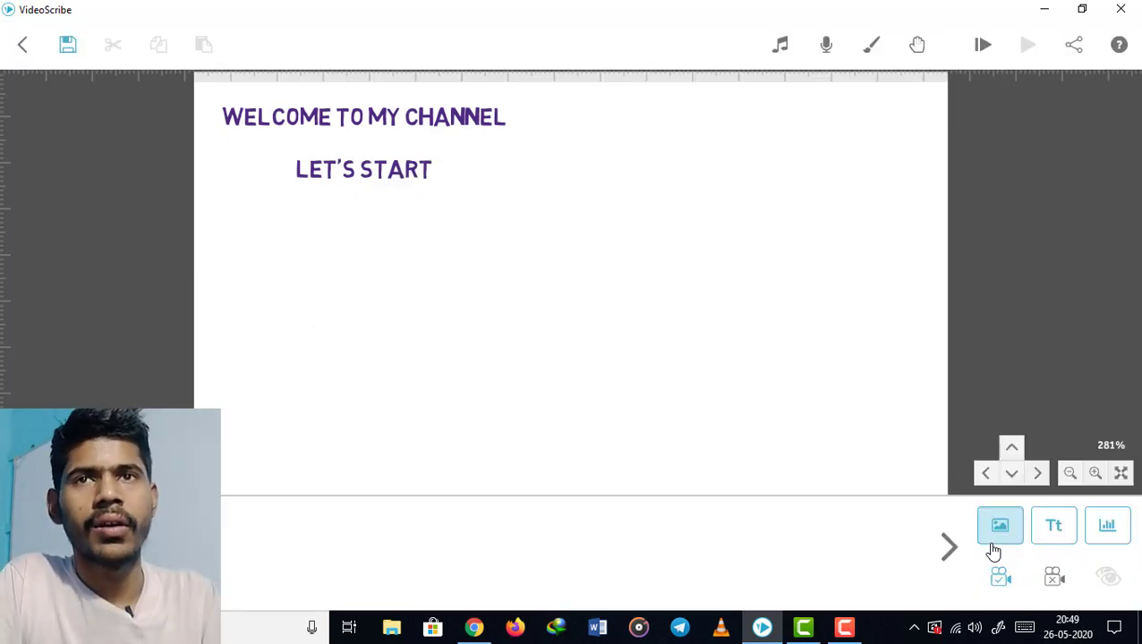
click(375, 179)
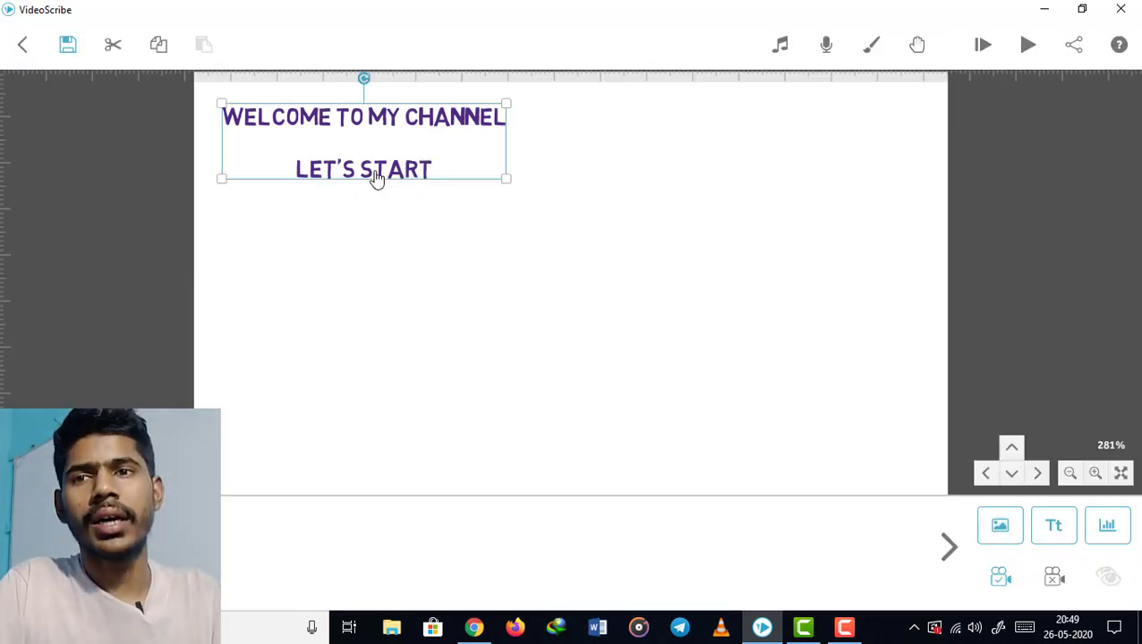
click(507, 310)
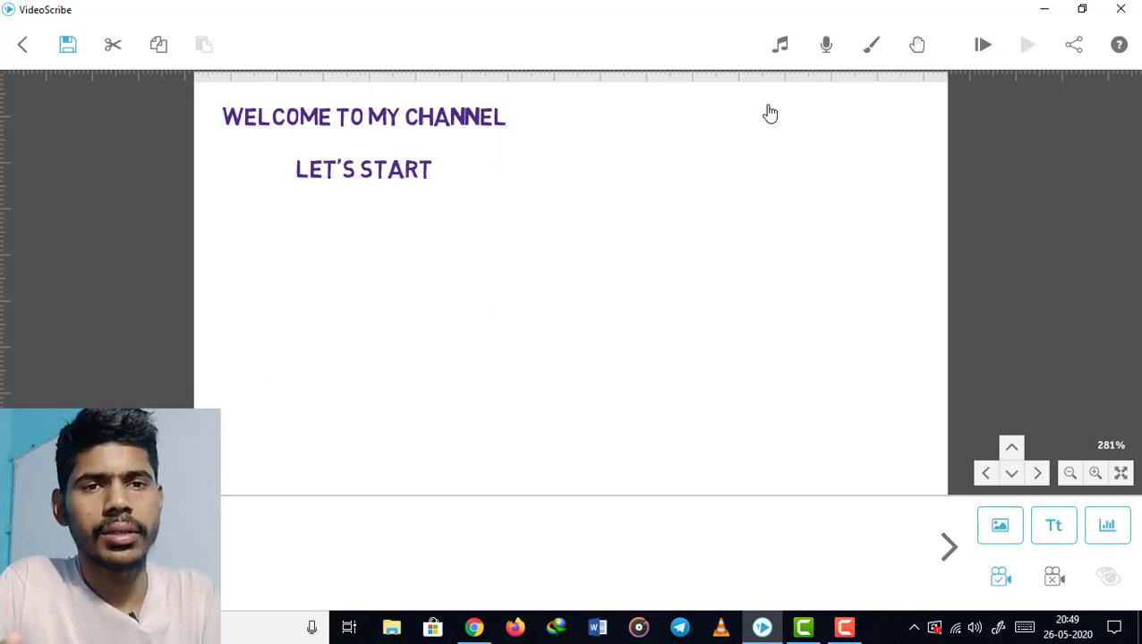
- Browse the image library's Recently Used, Callout, Emojis, Money and People categories for available pictures
click(1001, 528)
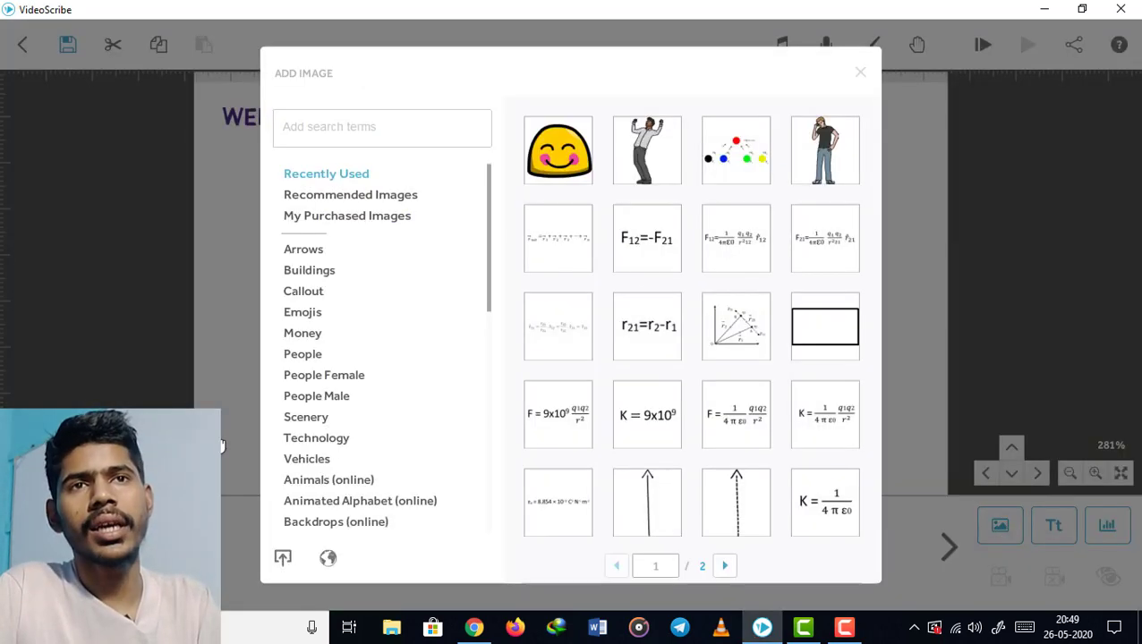
scroll(716, 354, down, 1)
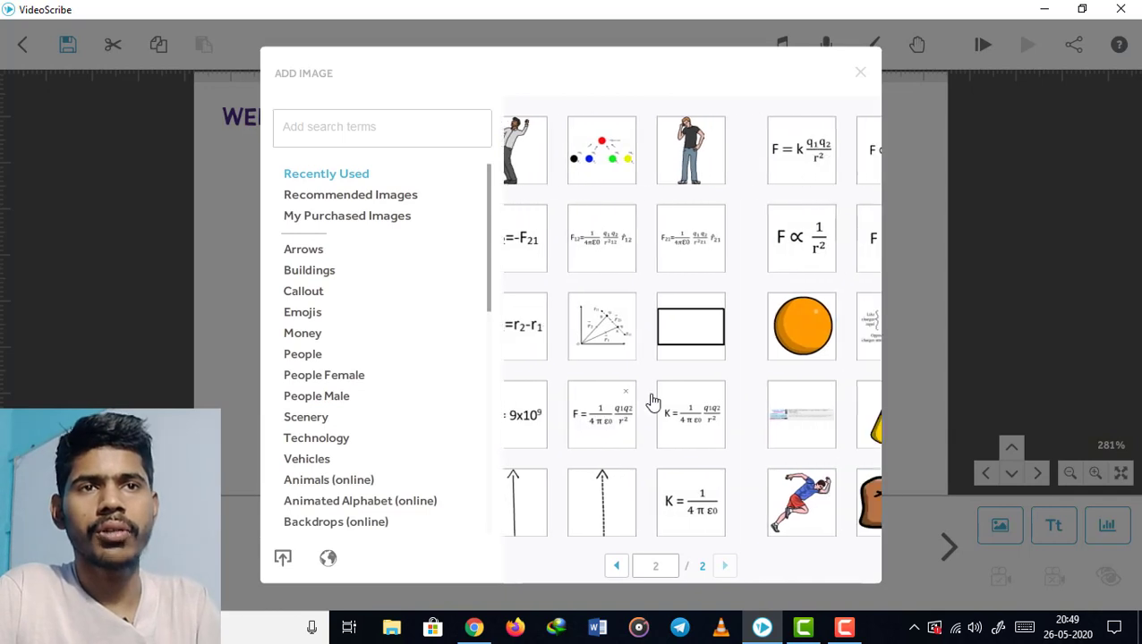
scroll(716, 434, up, 1)
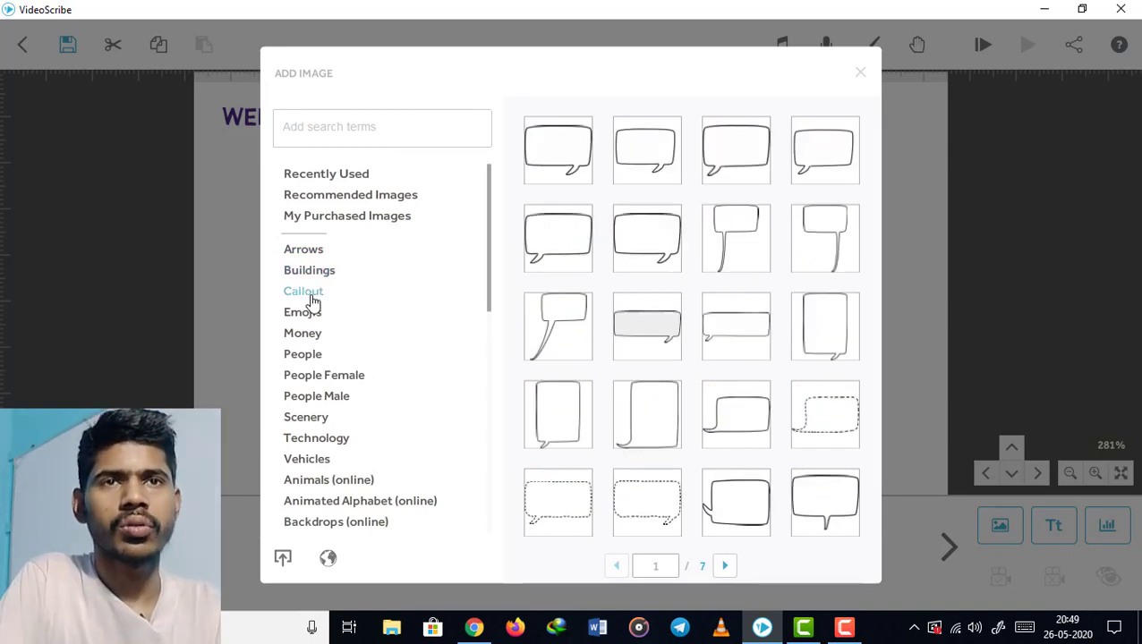
scroll(667, 221, down, 3)
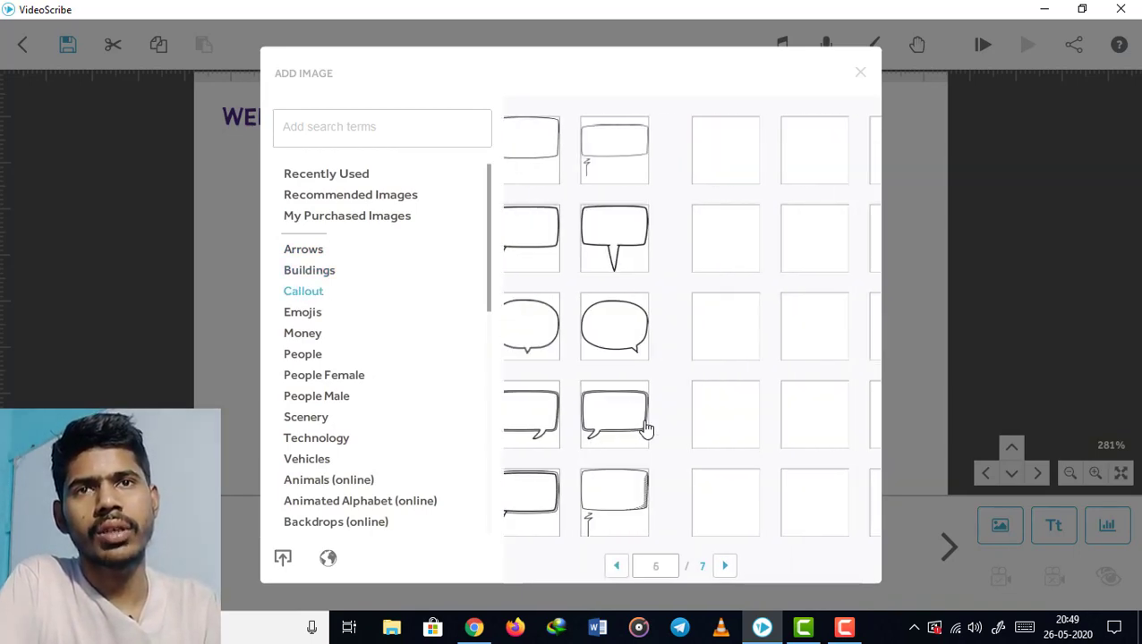
click(304, 317)
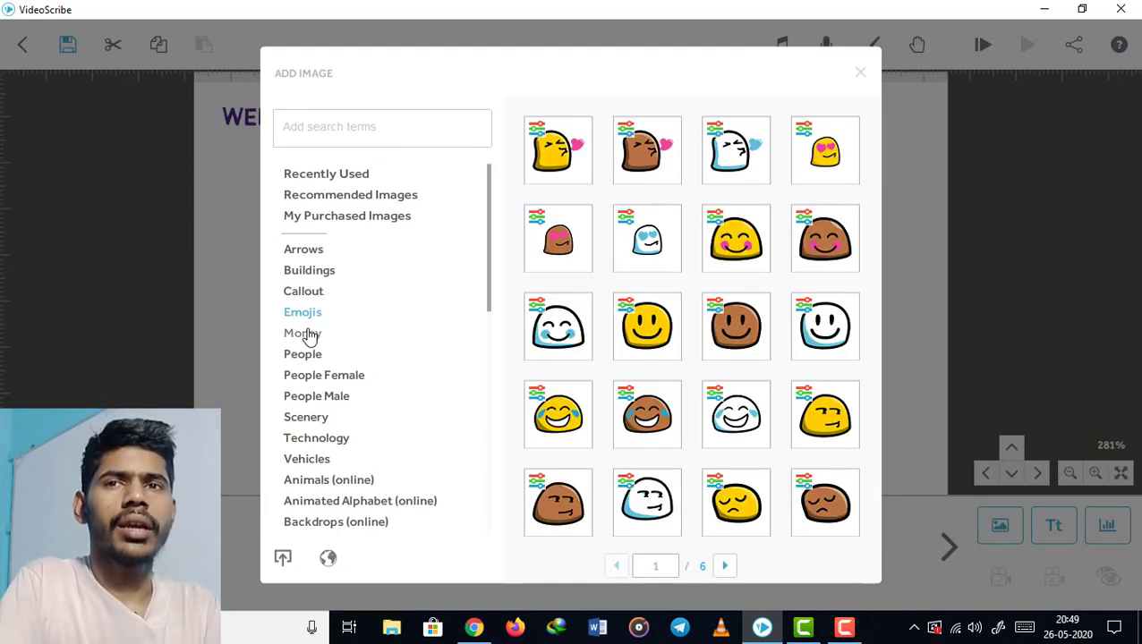
click(302, 334)
scroll(580, 365, down, 5)
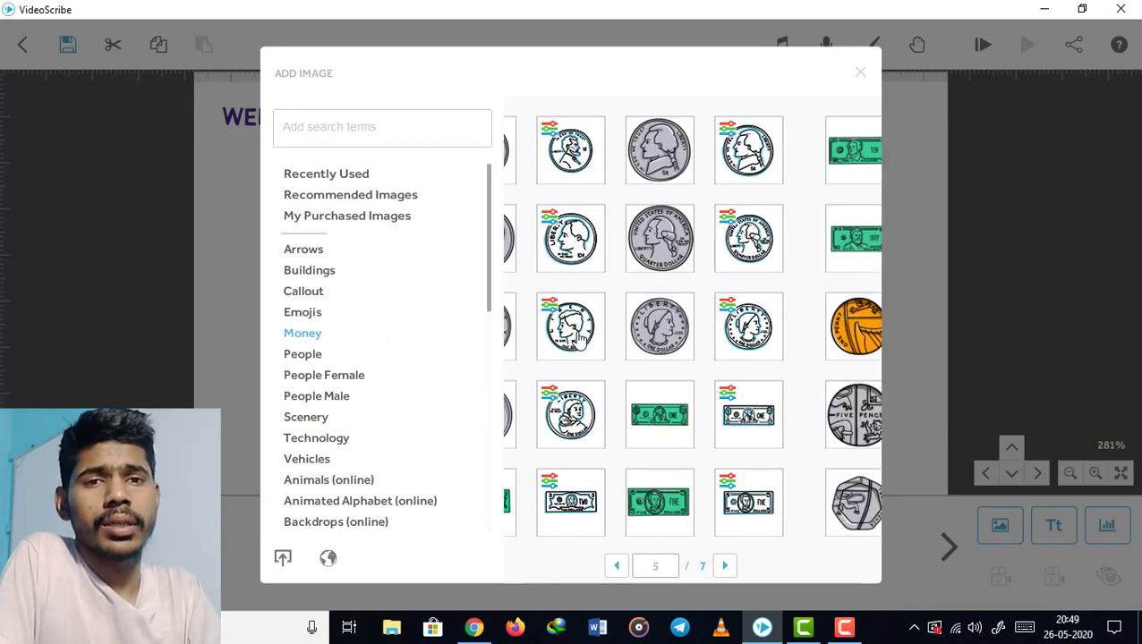
scroll(580, 365, up, 3)
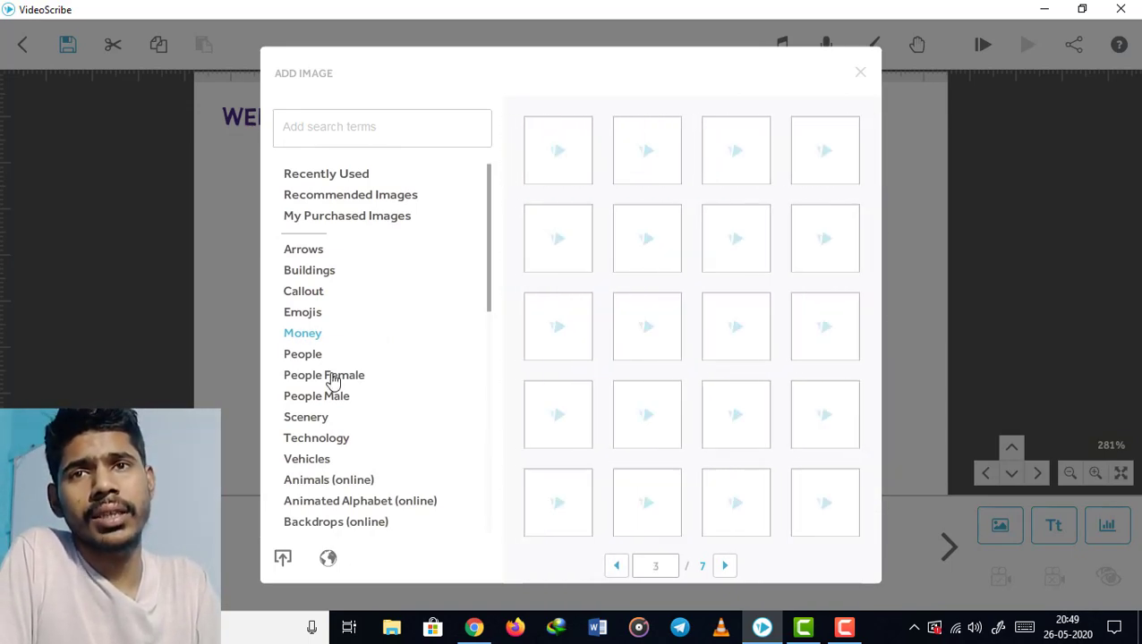
click(307, 359)
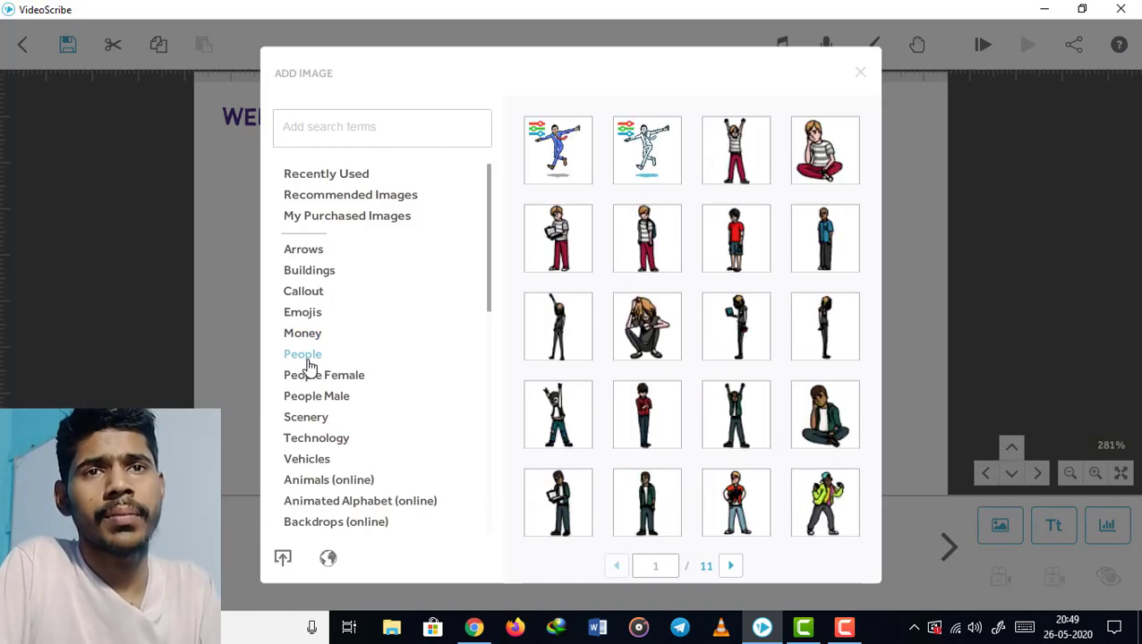
scroll(752, 387, down, 2)
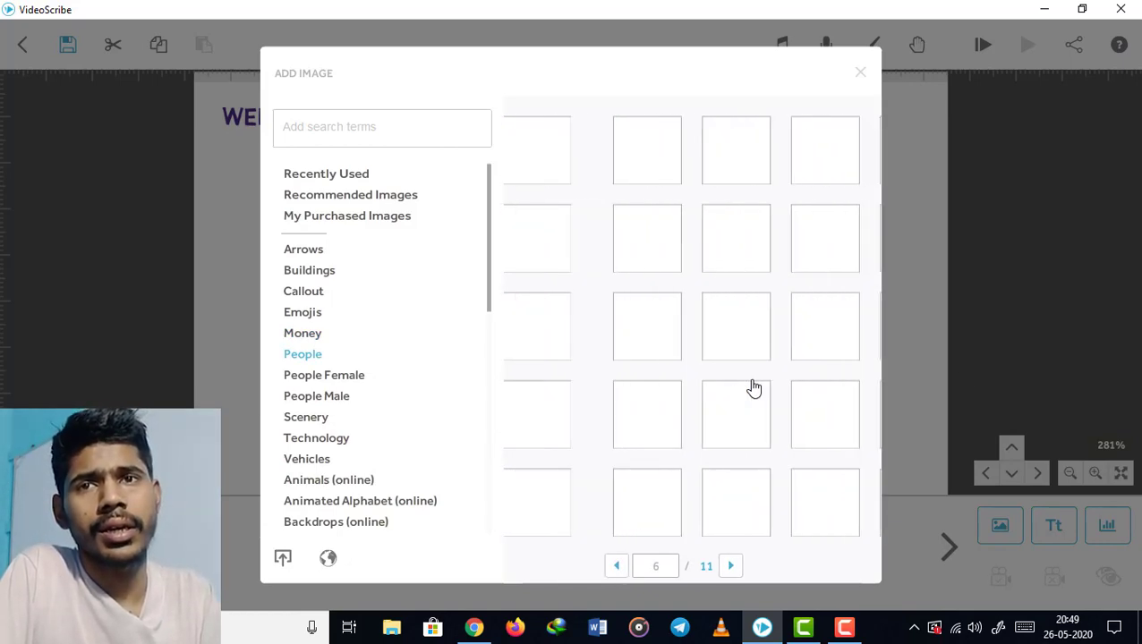
- Insert the People Male image of the man in a white T-shirt and red shoes with both fists raised
click(319, 396)
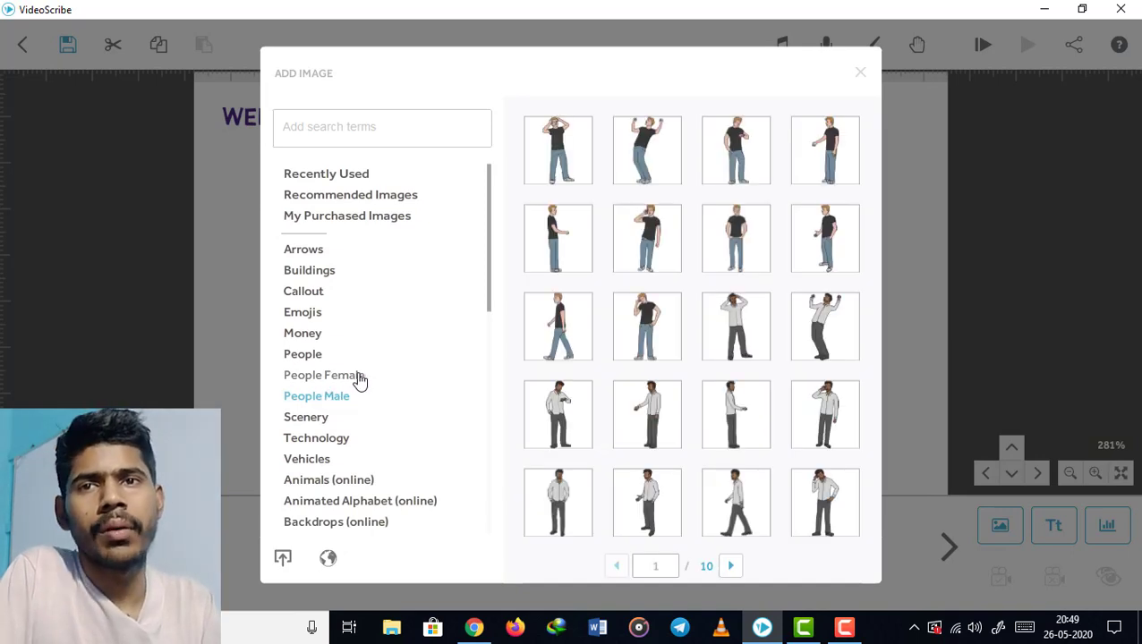
scroll(652, 338, down, 3)
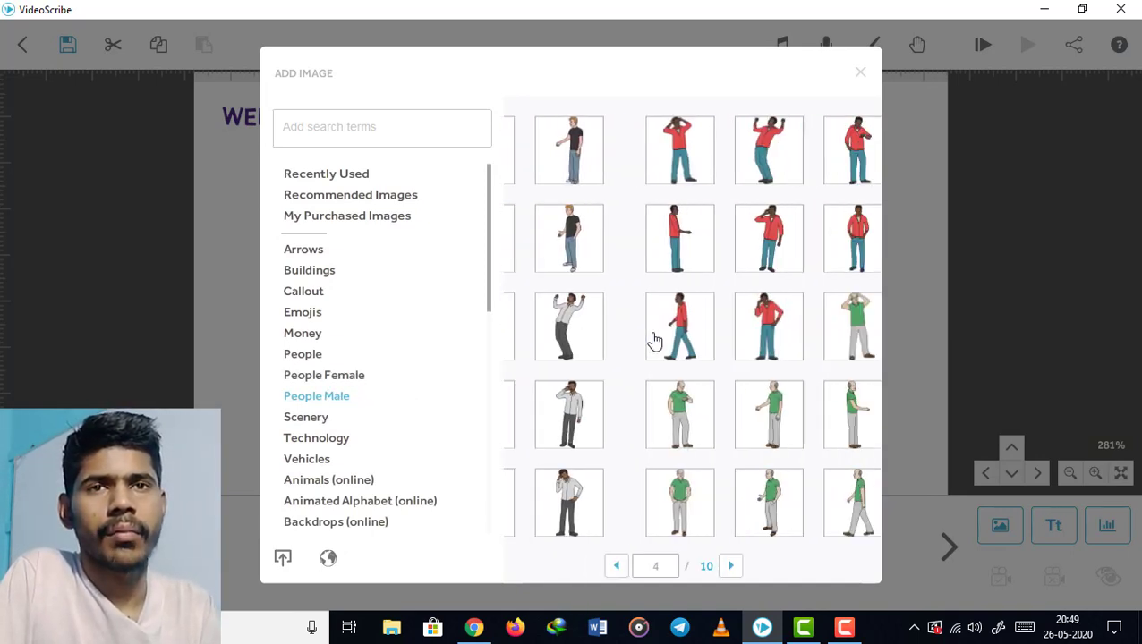
scroll(654, 340, up, 2)
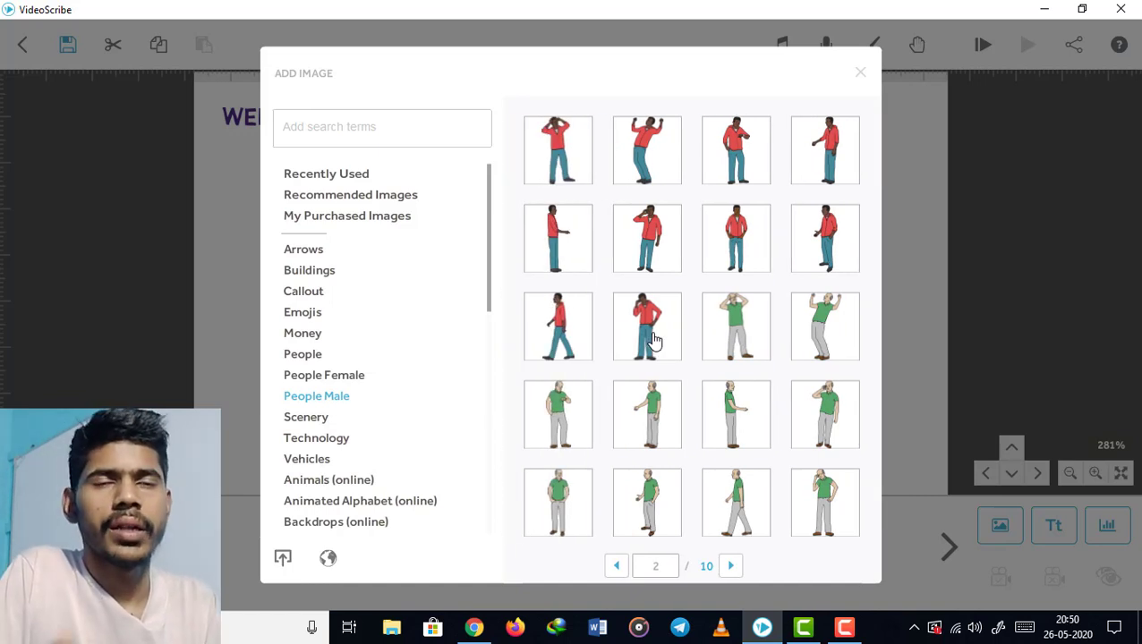
scroll(654, 340, down, 2)
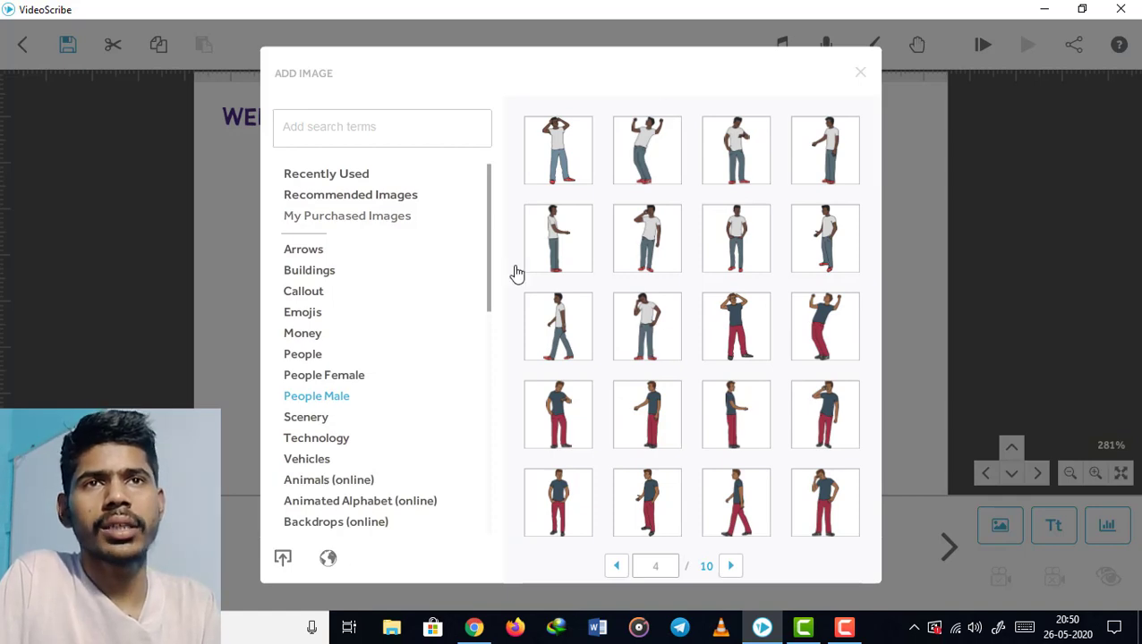
click(647, 150)
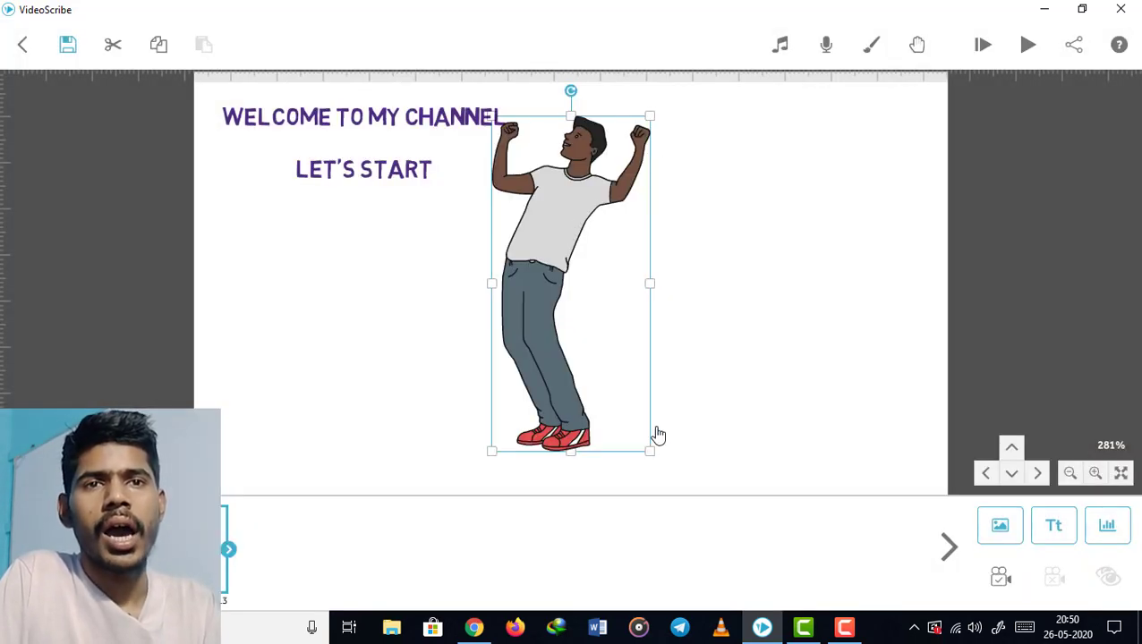
- Scale the man image down slightly and place it just below and beside the two text lines, clear of them
drag(652, 455, 623, 405)
drag(555, 323, 691, 478)
drag(654, 422, 651, 417)
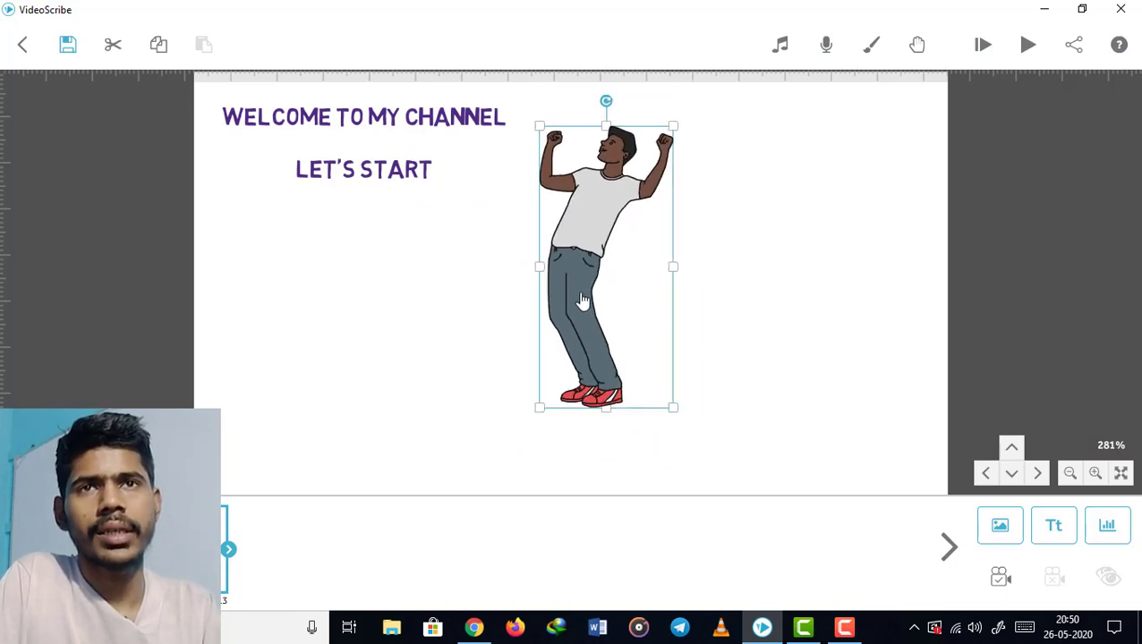
drag(581, 301, 516, 333)
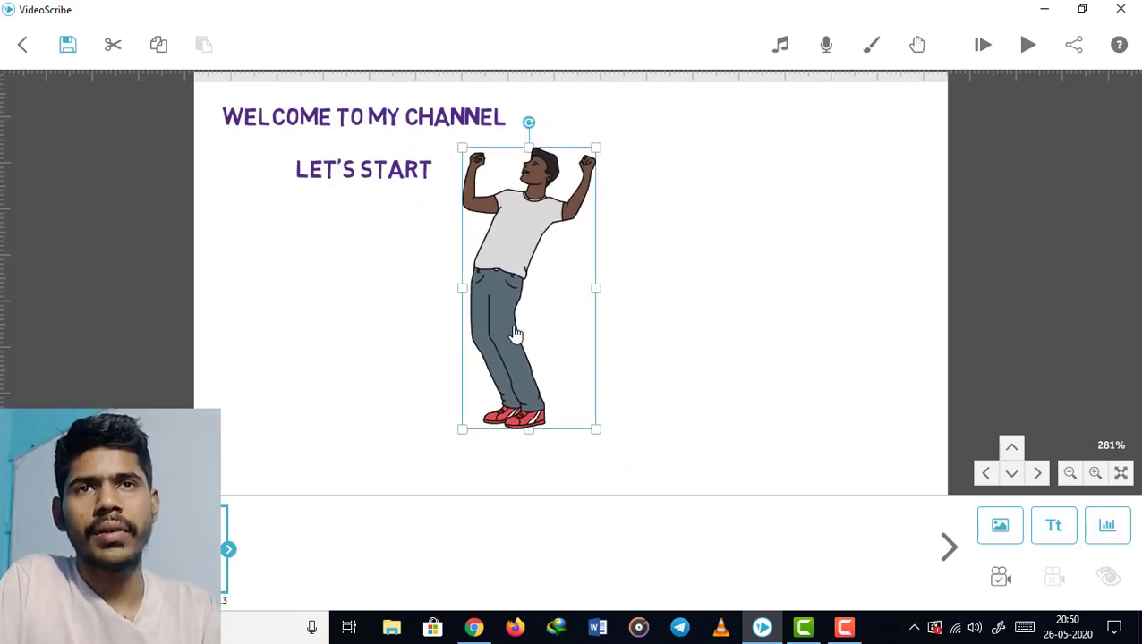
click(565, 301)
click(564, 300)
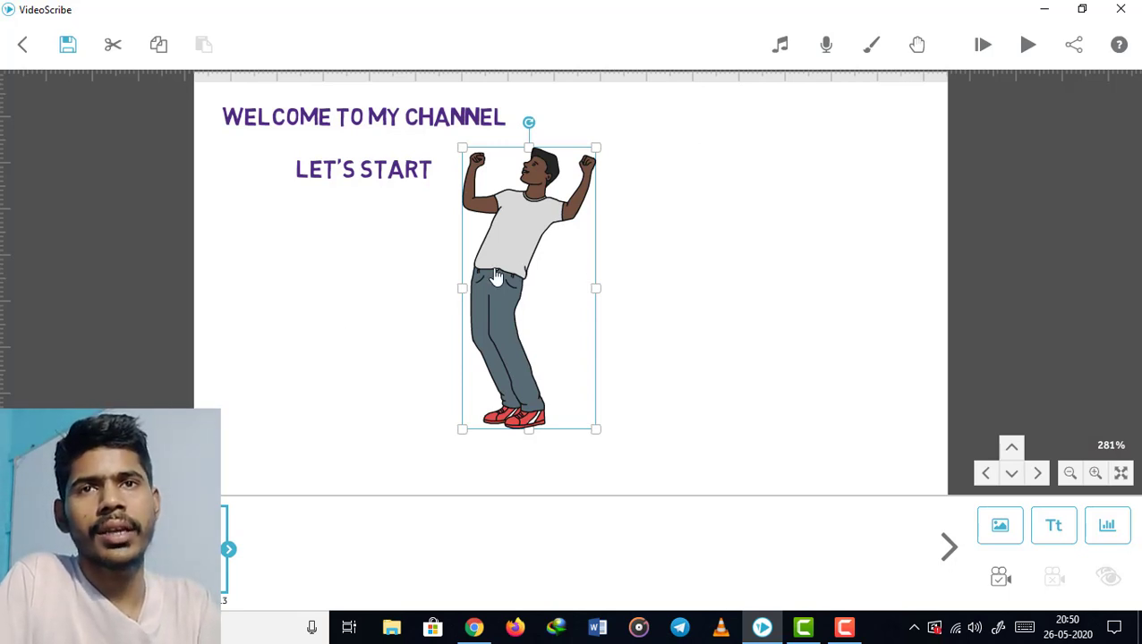
- Open the man image's properties and look through its image selection and graphic filter settings
double_click(496, 276)
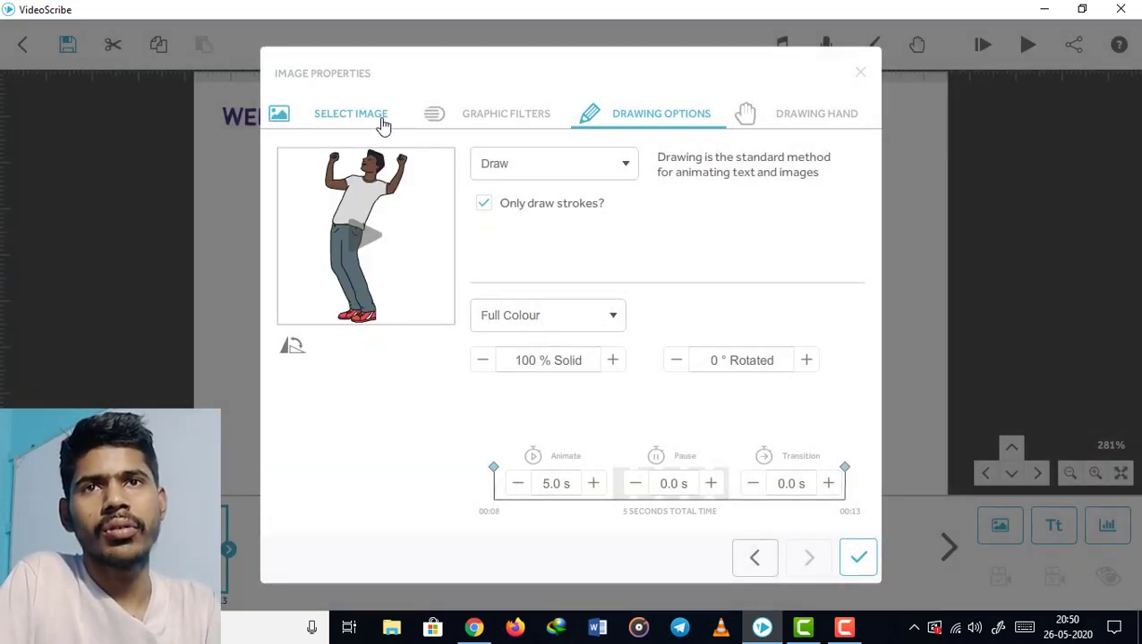
click(383, 125)
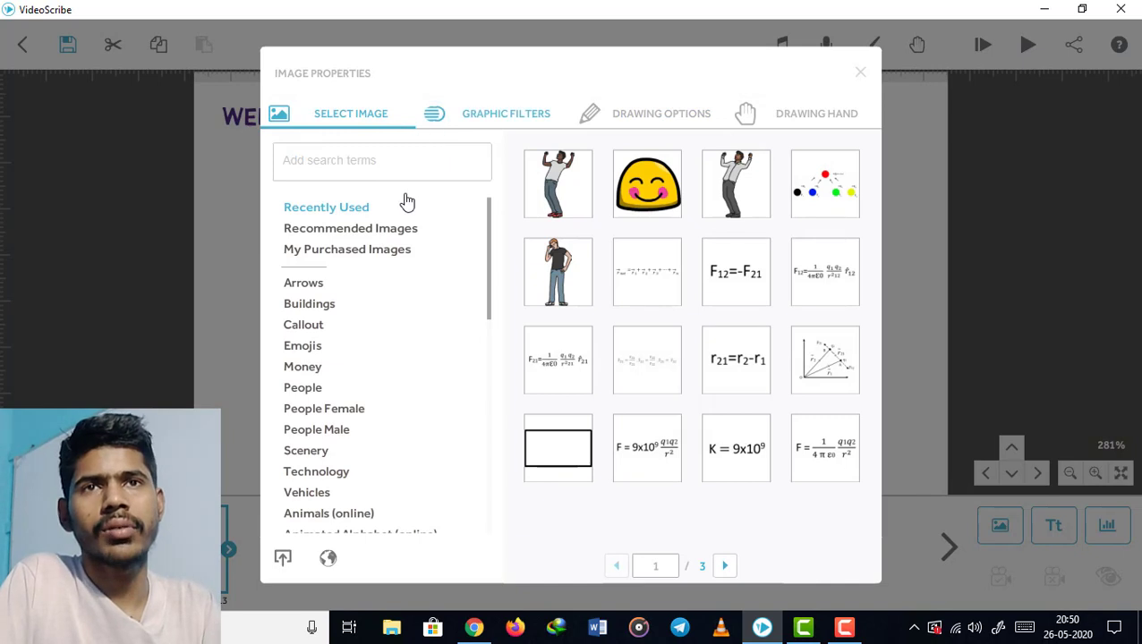
click(473, 119)
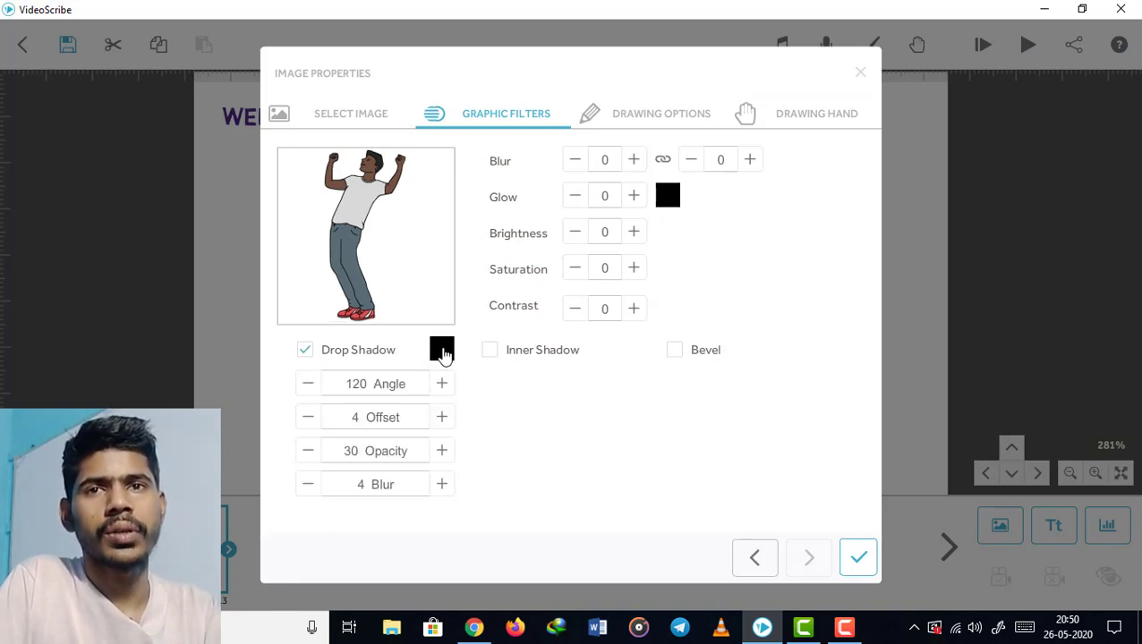
- Try a drop shadow on the man image with angle 125 and opacity 33, and turn it off again
click(442, 385)
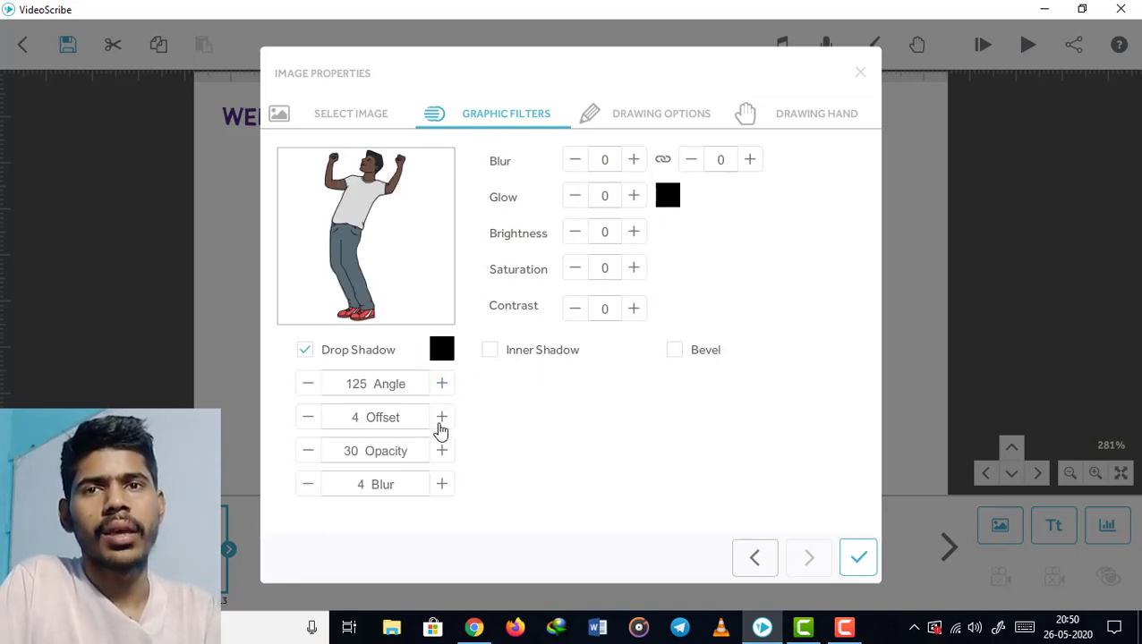
click(442, 453)
click(442, 453)
click(442, 453)
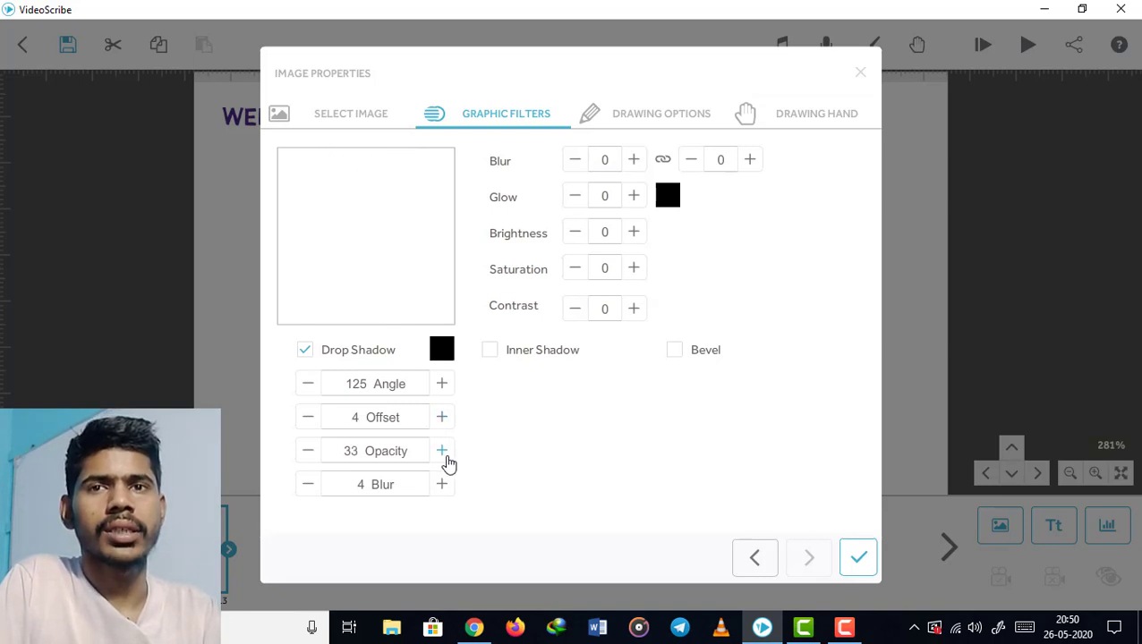
click(306, 351)
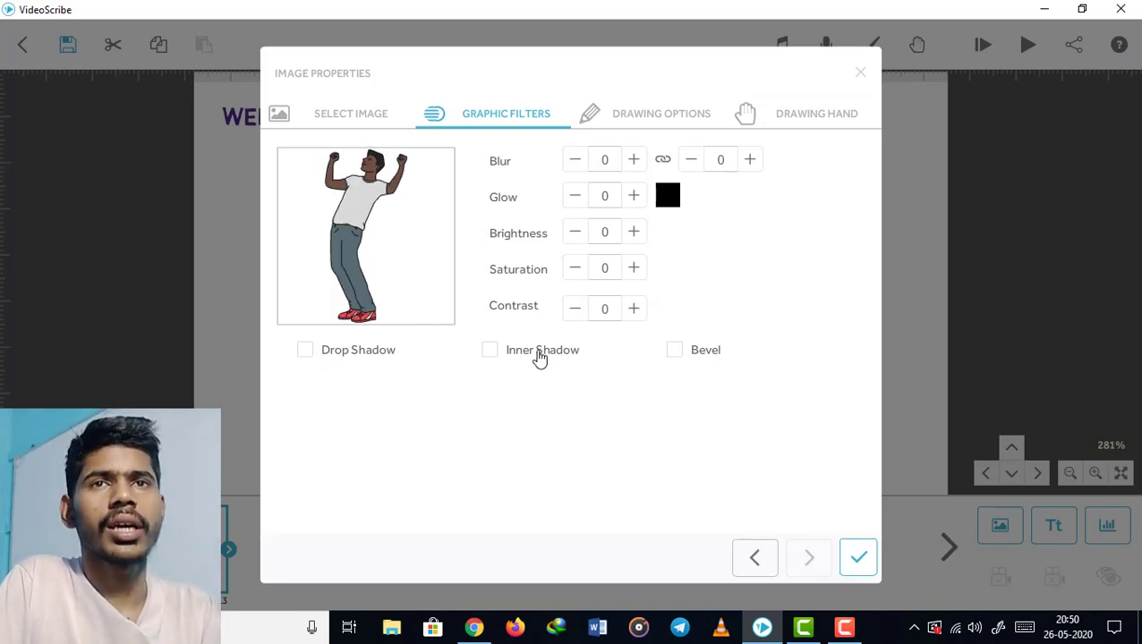
- Preview the man image's Draw animation from its drawing options
click(677, 118)
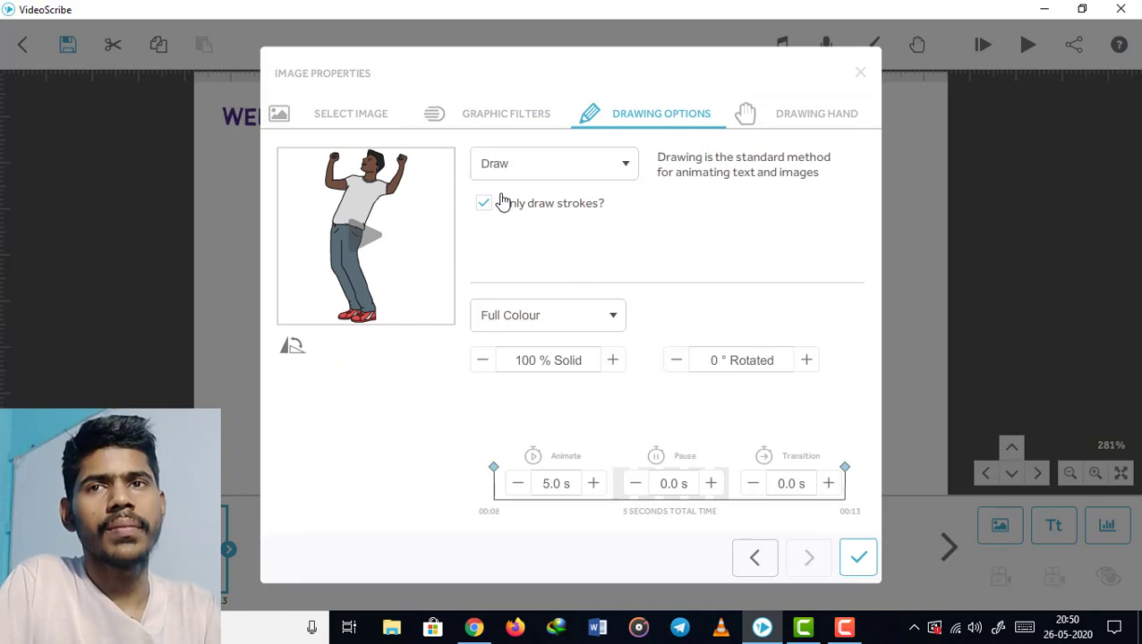
click(399, 233)
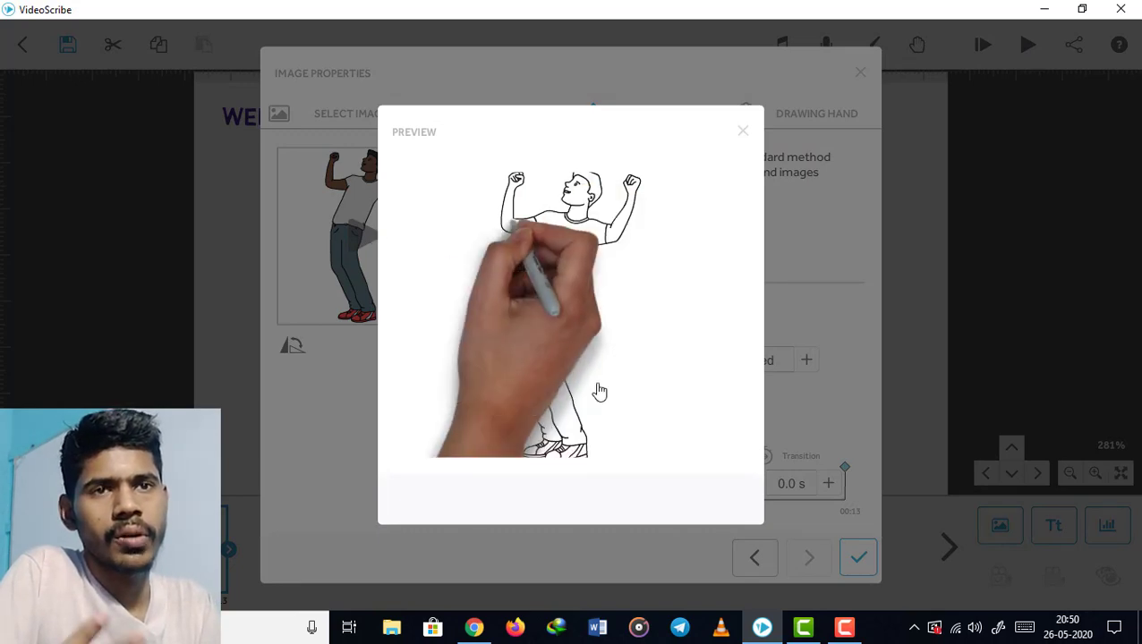
click(751, 132)
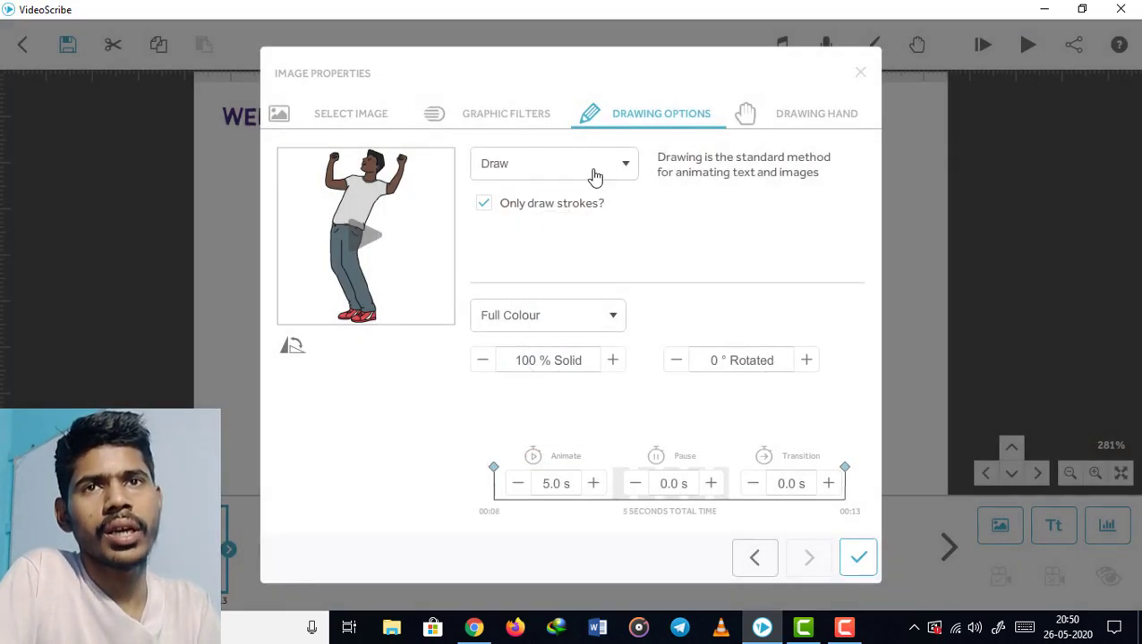
- Try the Move In animation on the man image, return it to Draw, and preview both methods
click(593, 175)
click(526, 231)
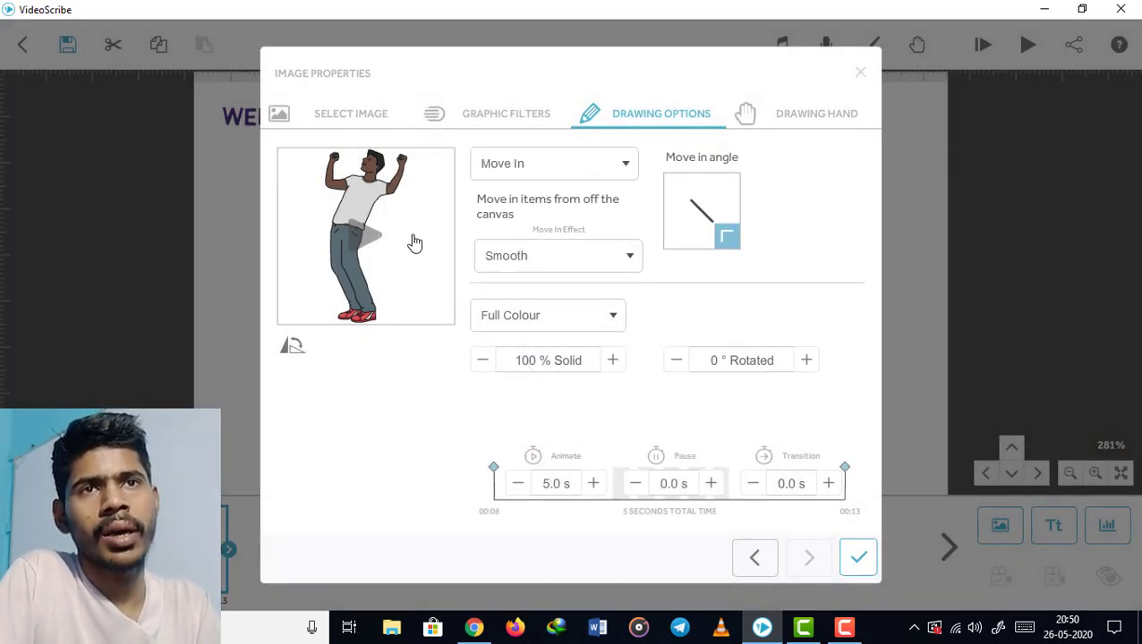
click(355, 240)
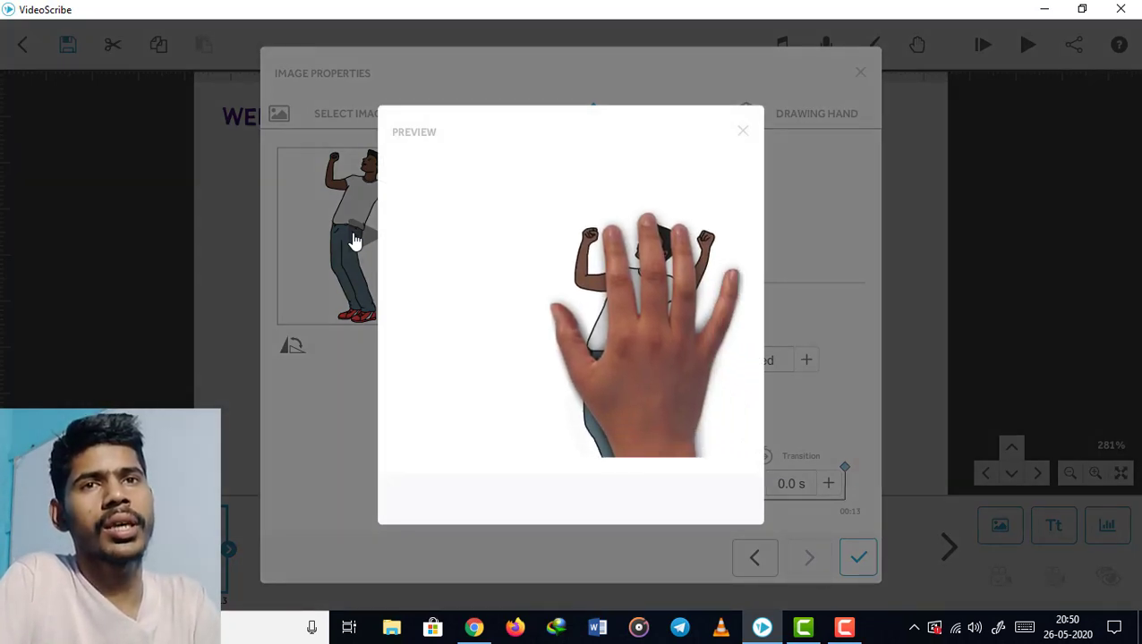
click(355, 237)
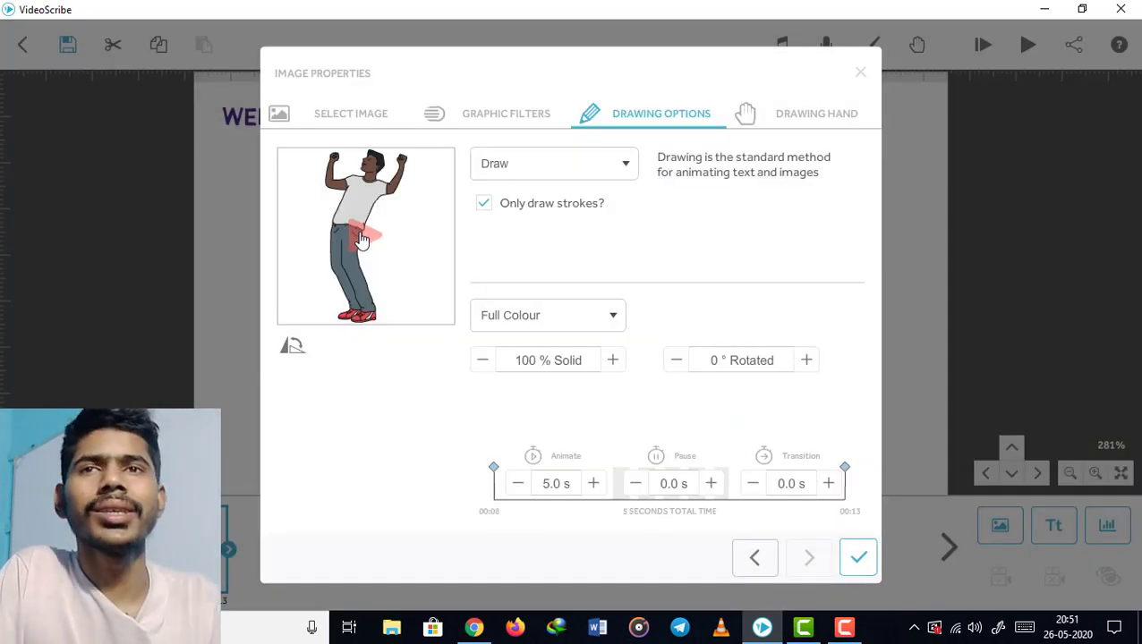
click(360, 239)
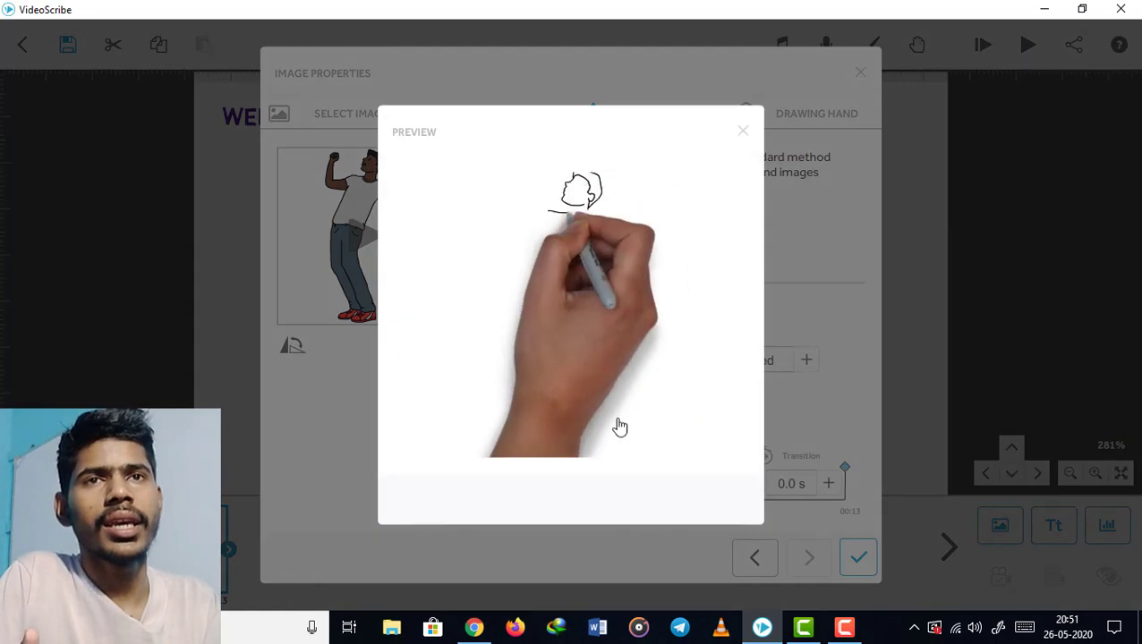
click(745, 134)
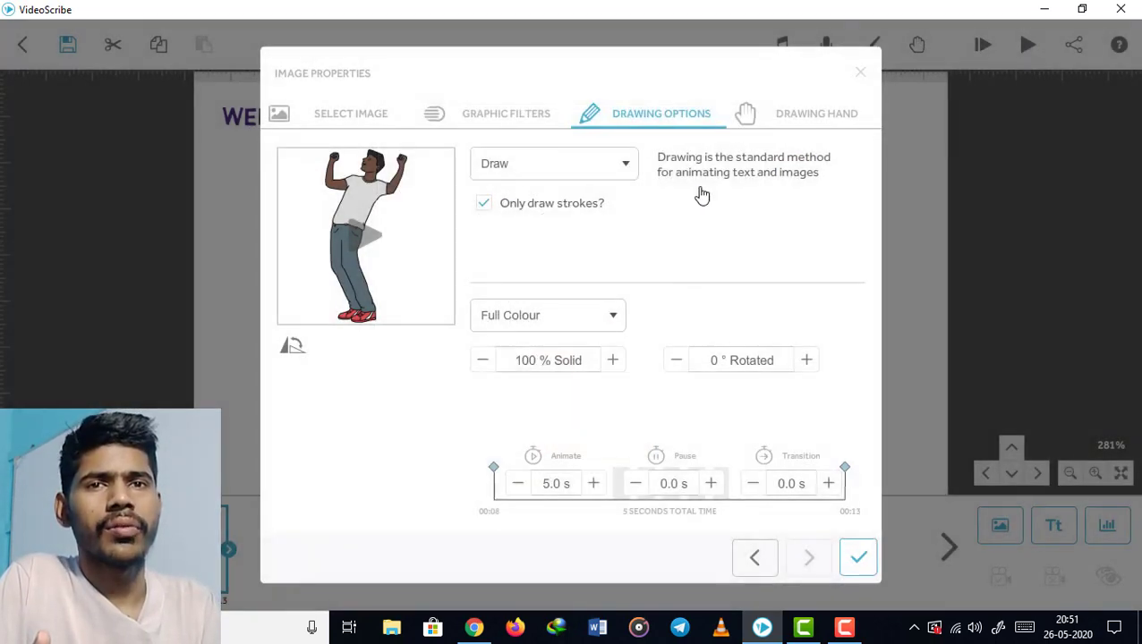
- Set the man image's animate time to 2.0 s and preview the drawing speed
click(519, 485)
click(519, 484)
click(519, 484)
click(519, 484)
click(519, 485)
click(519, 484)
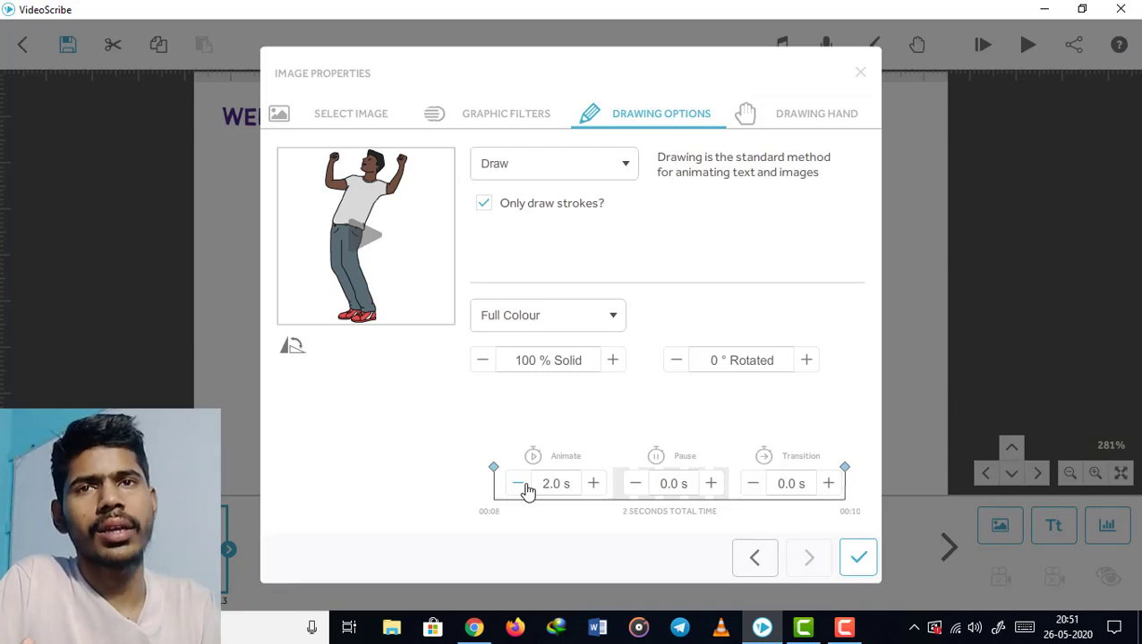
click(365, 236)
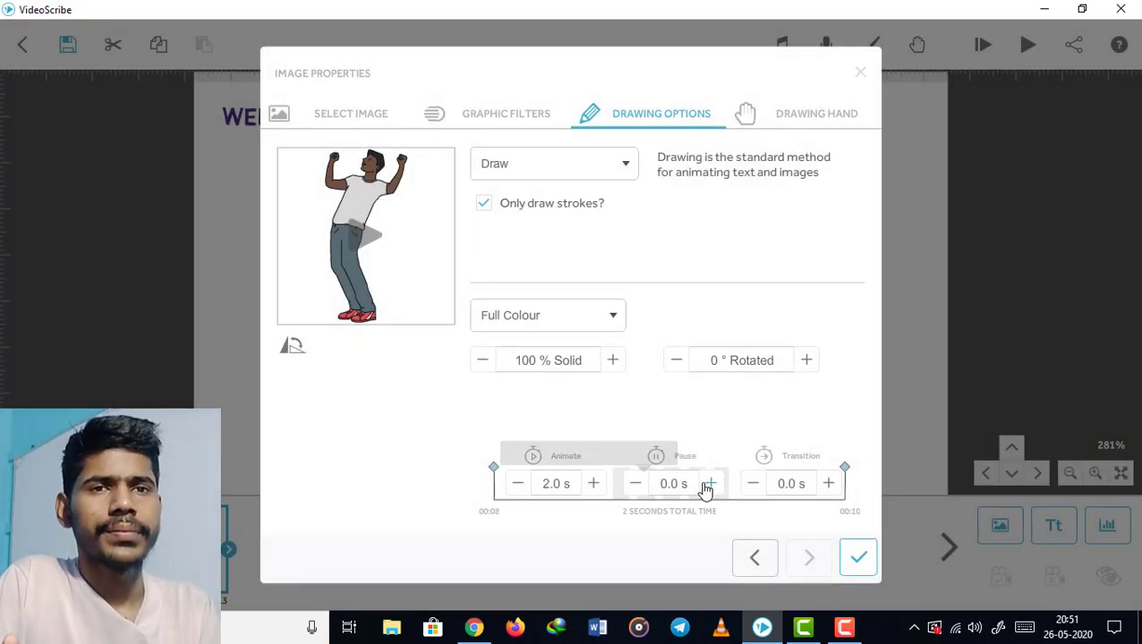
- Shorten the man image's animate time to 1.0 s and preview it again
click(517, 484)
click(517, 485)
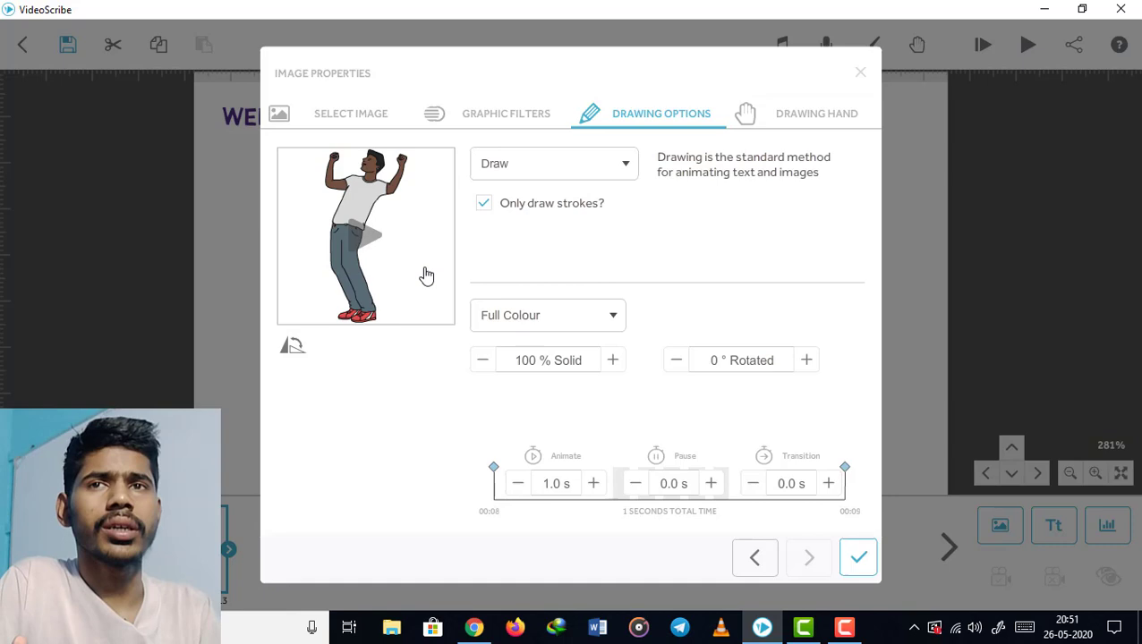
click(367, 238)
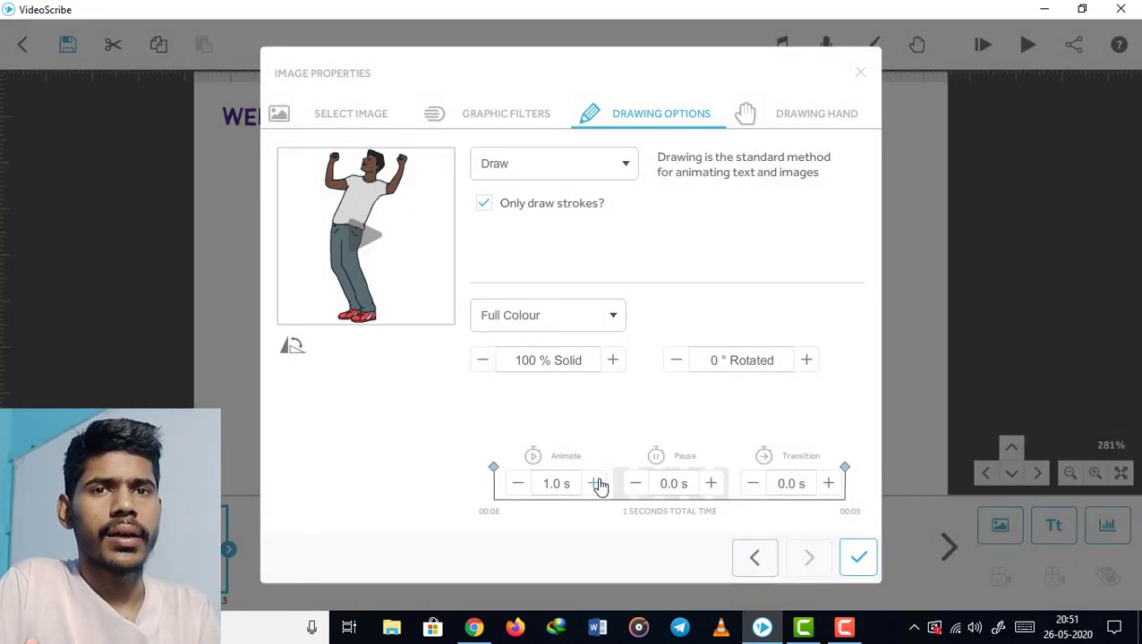
- Set the man image's animate time to 2.0 s and choose No Hand as its drawing hand
click(596, 483)
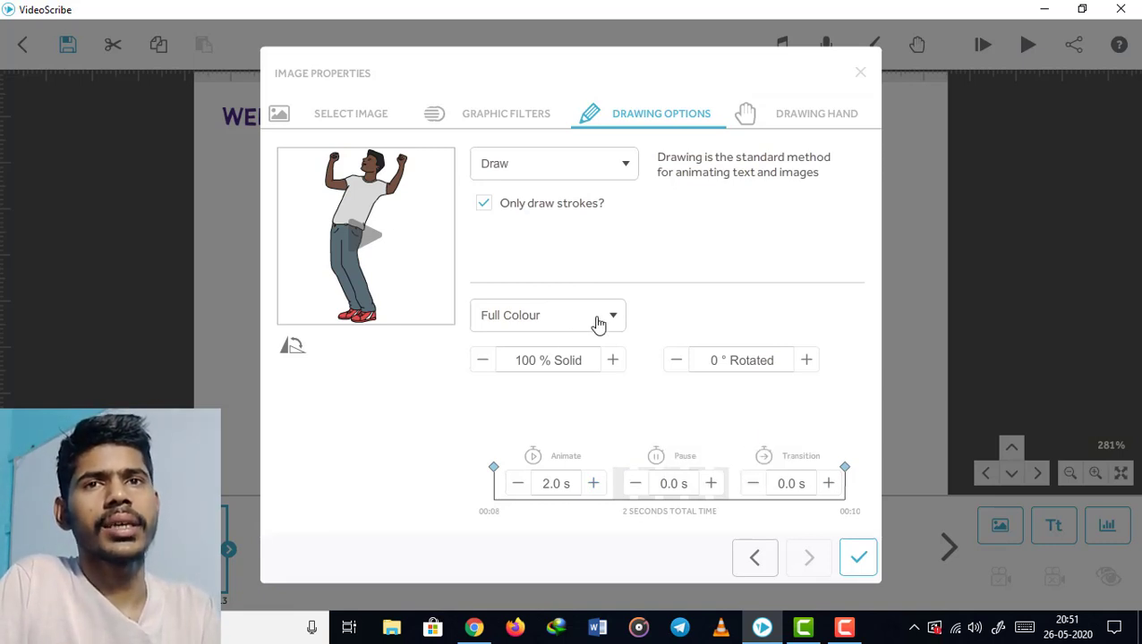
click(756, 113)
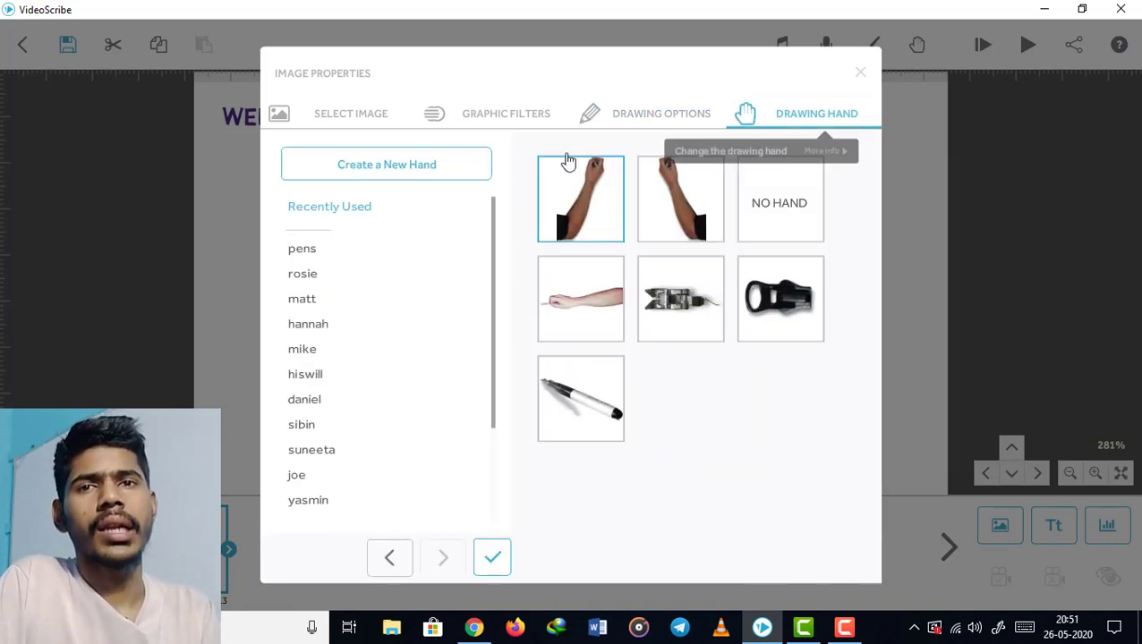
click(781, 234)
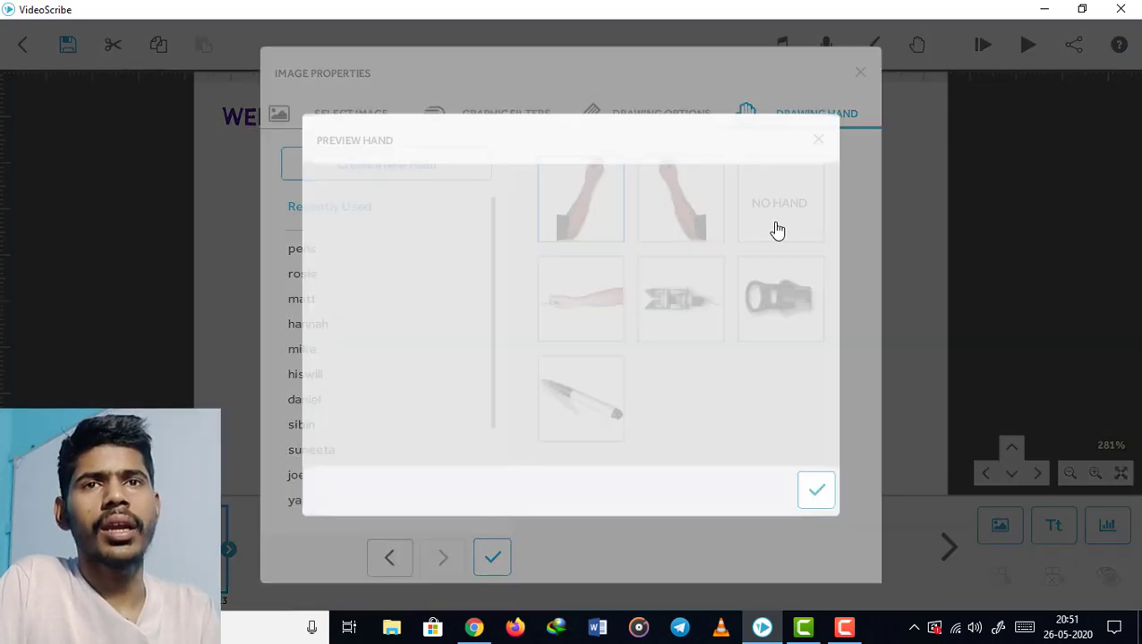
click(816, 501)
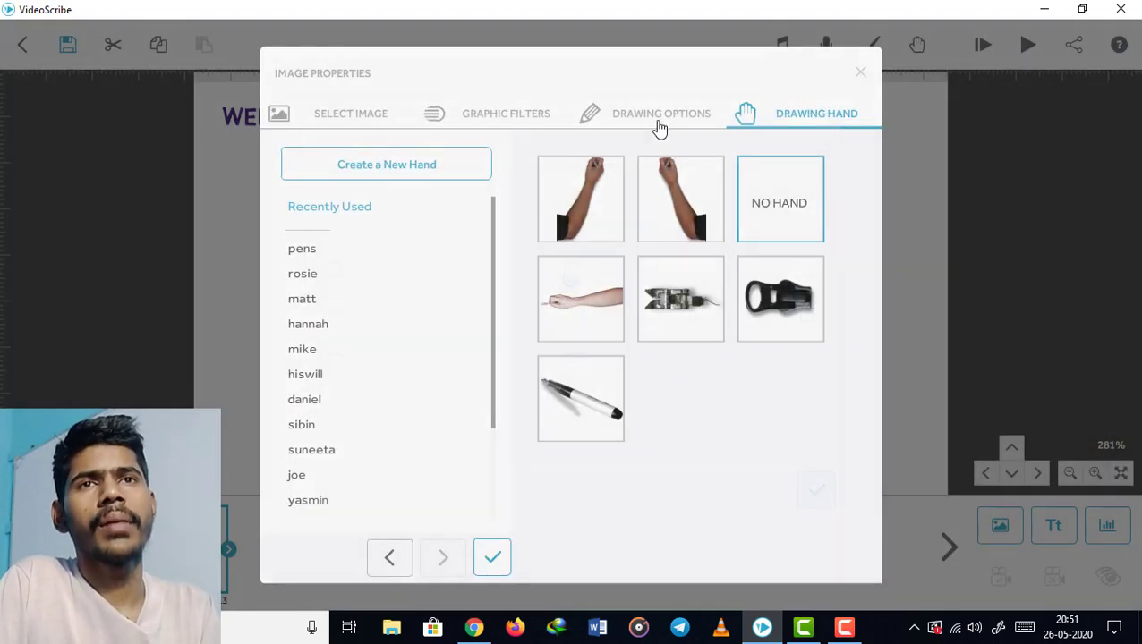
- Preview the man image's drawing animation without a hand and close the preview
click(613, 117)
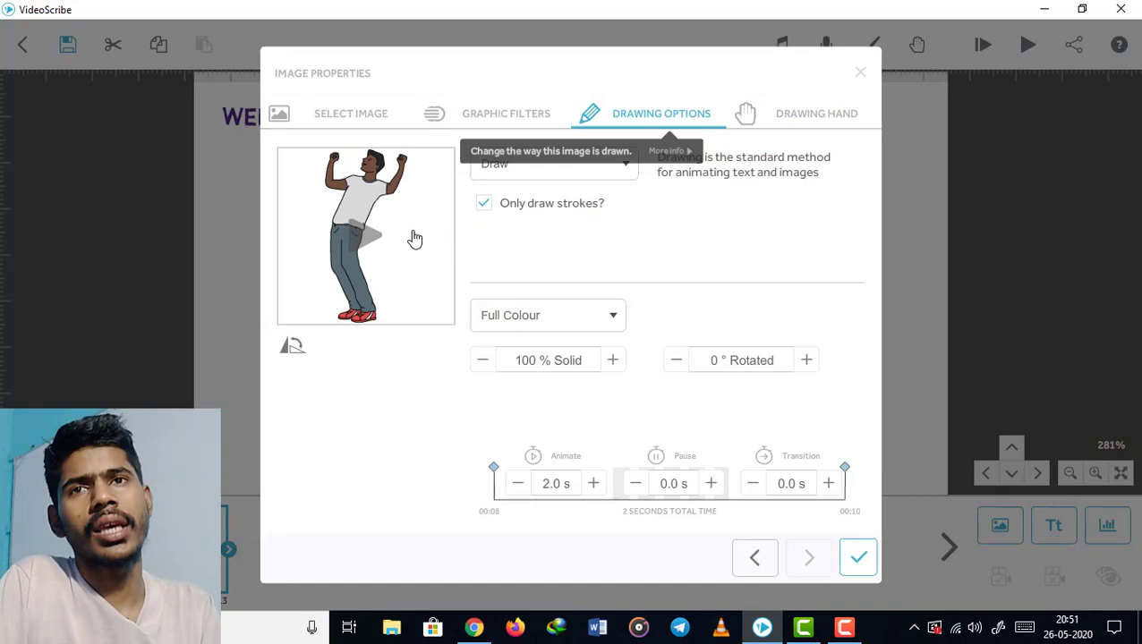
click(366, 237)
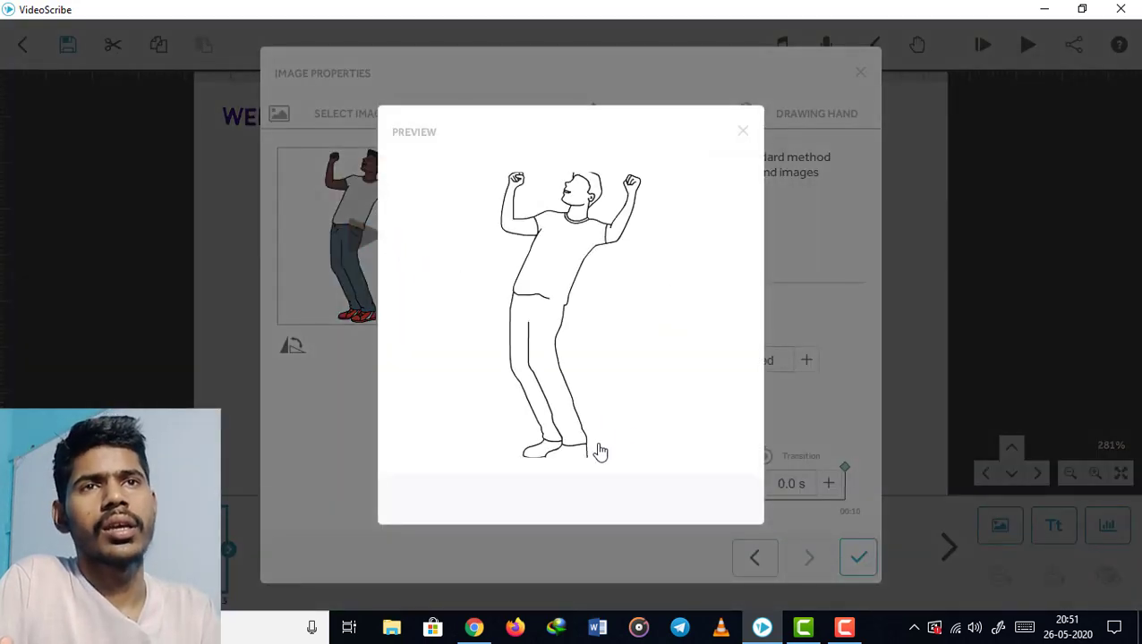
click(743, 131)
- Change the man image's drawing hand back to the first recently used arm and apply the image properties
click(783, 121)
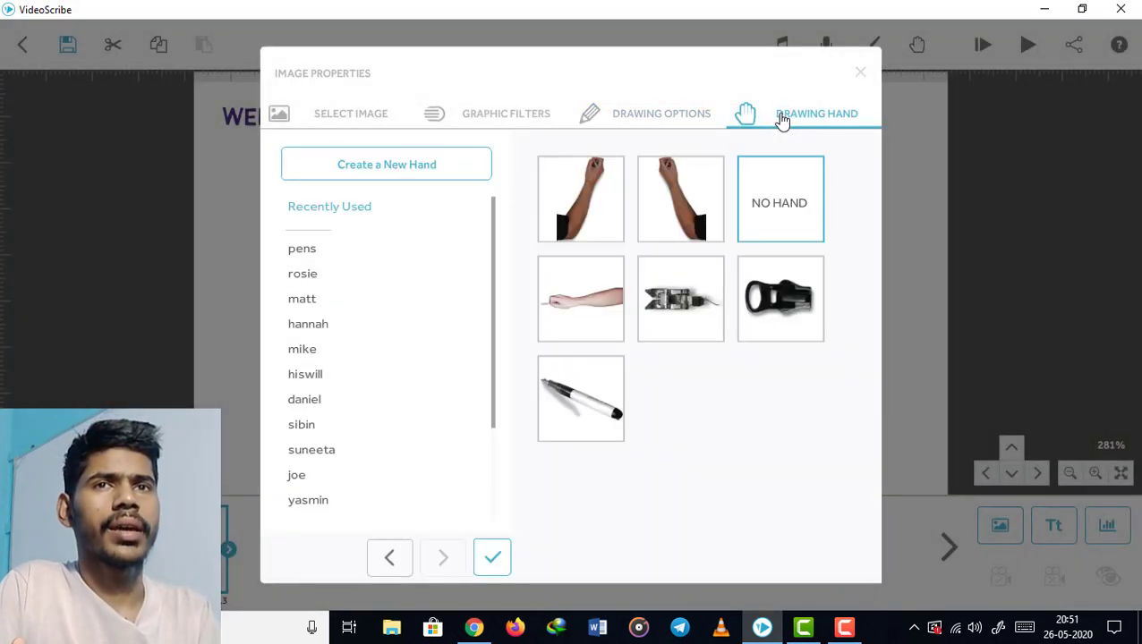
click(680, 199)
click(816, 493)
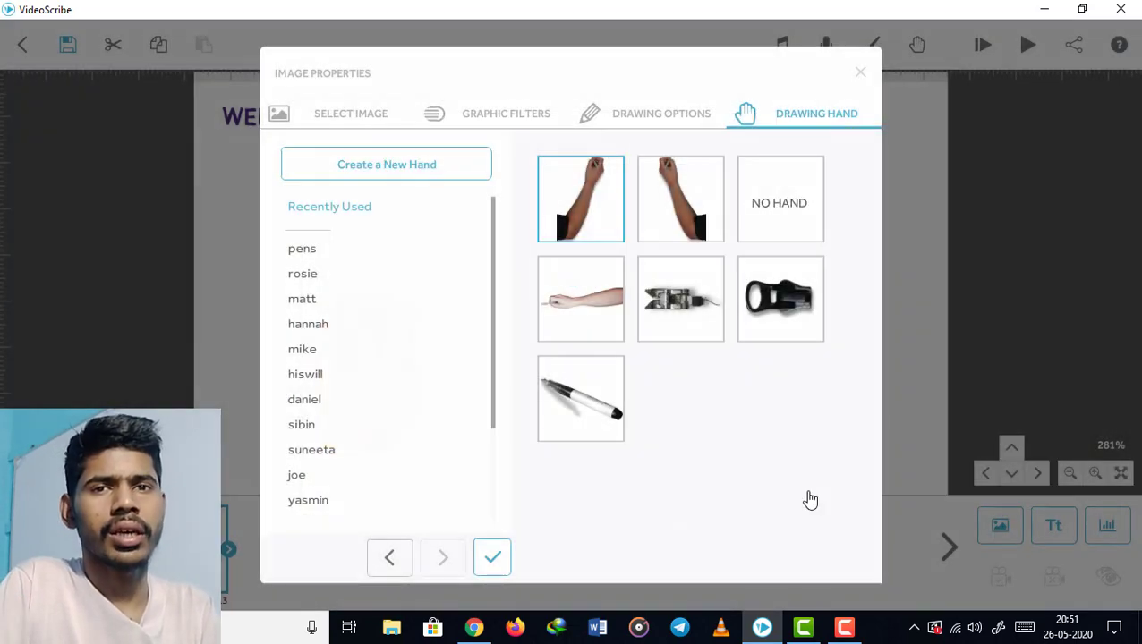
click(493, 558)
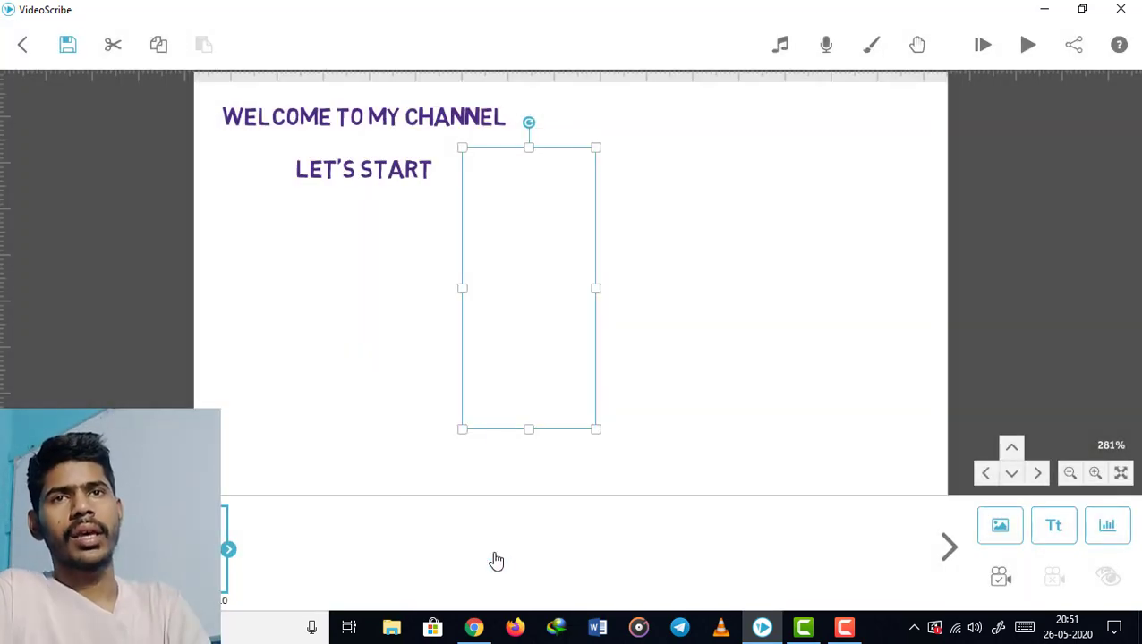
- Select the man image on the canvas and play the scribe from that element
click(502, 226)
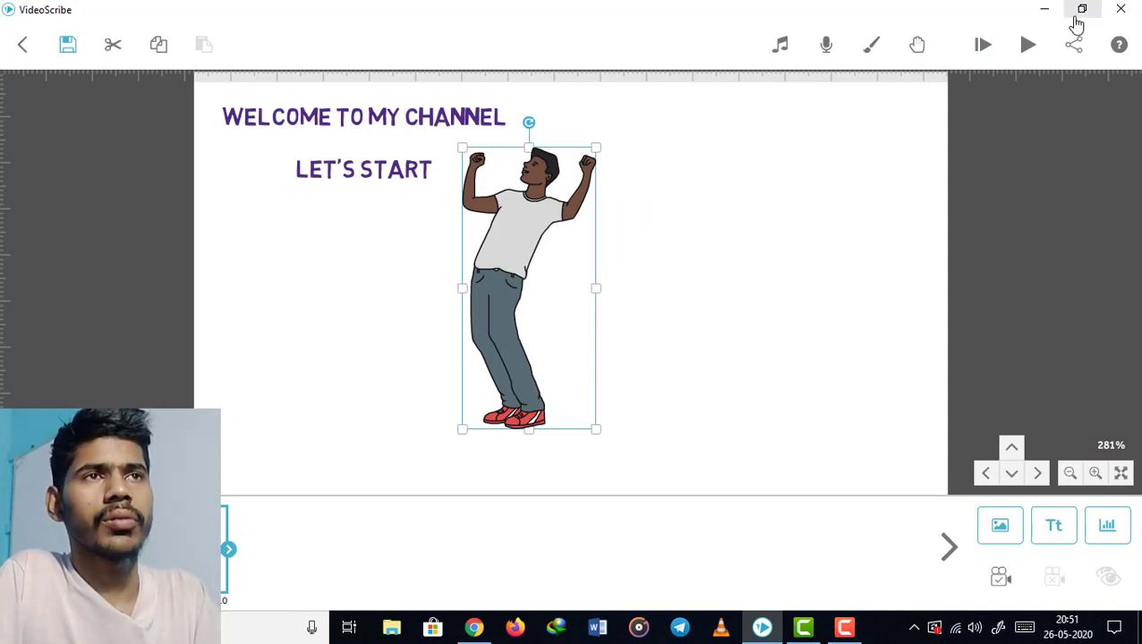
click(1029, 45)
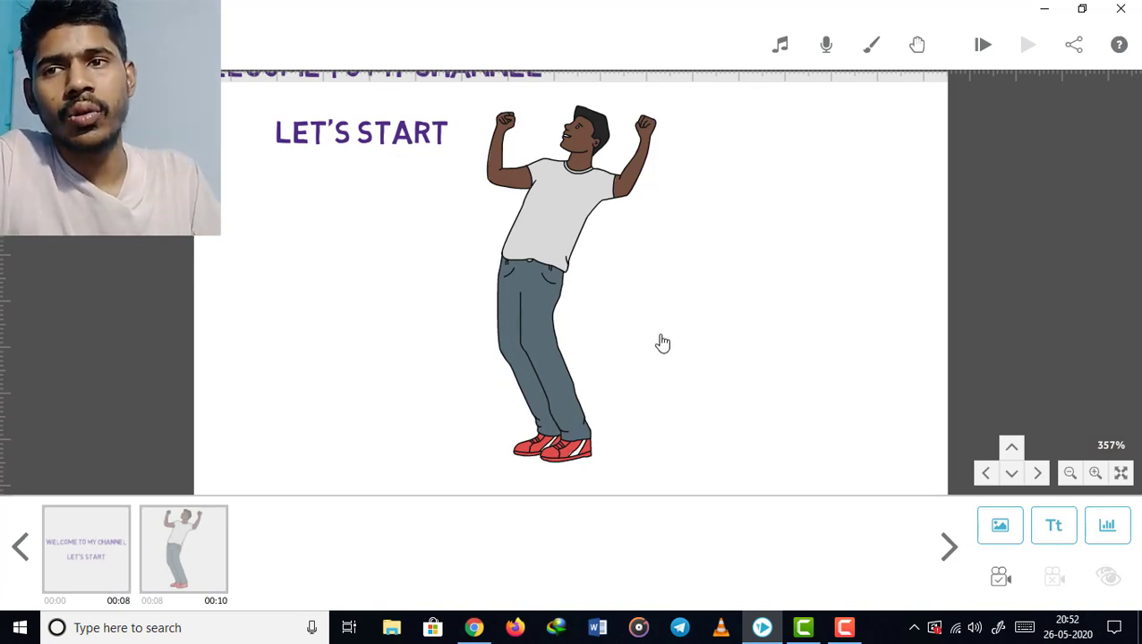
- Select the "WELCOME TO MY CHANNEL / LET'S START" text element and view its camera position
click(84, 537)
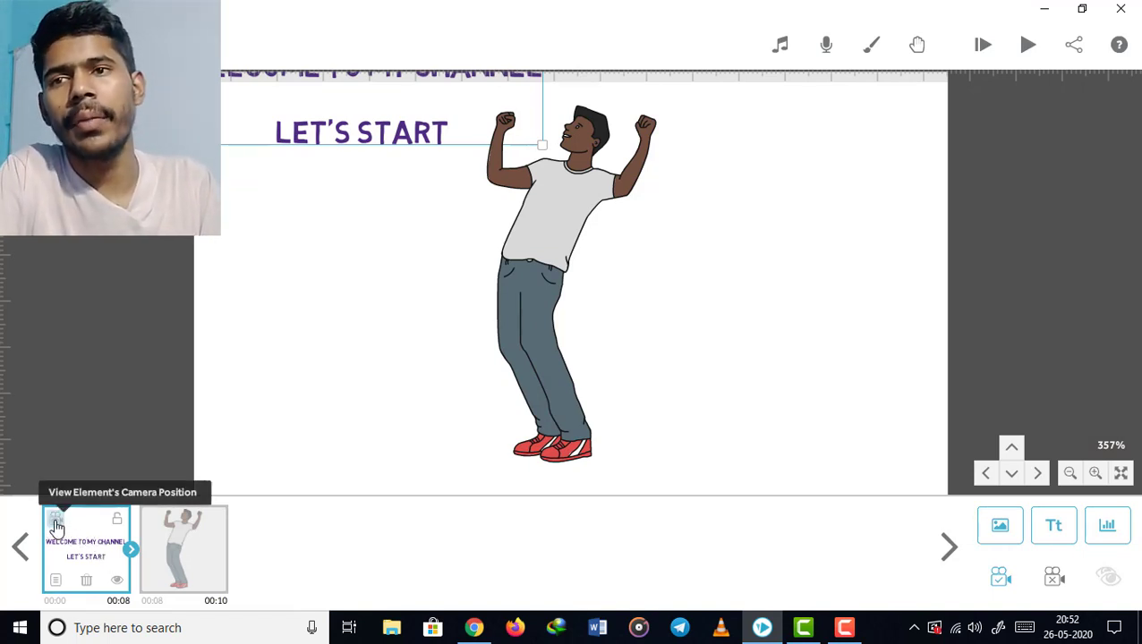
drag(30, 502, 79, 533)
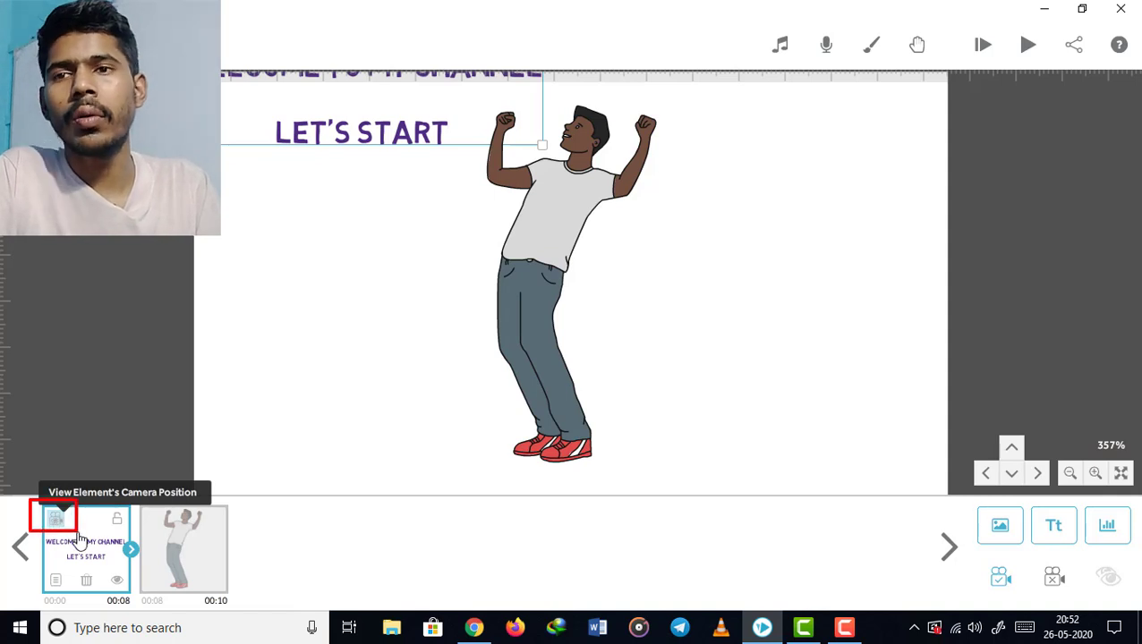
key(Escape)
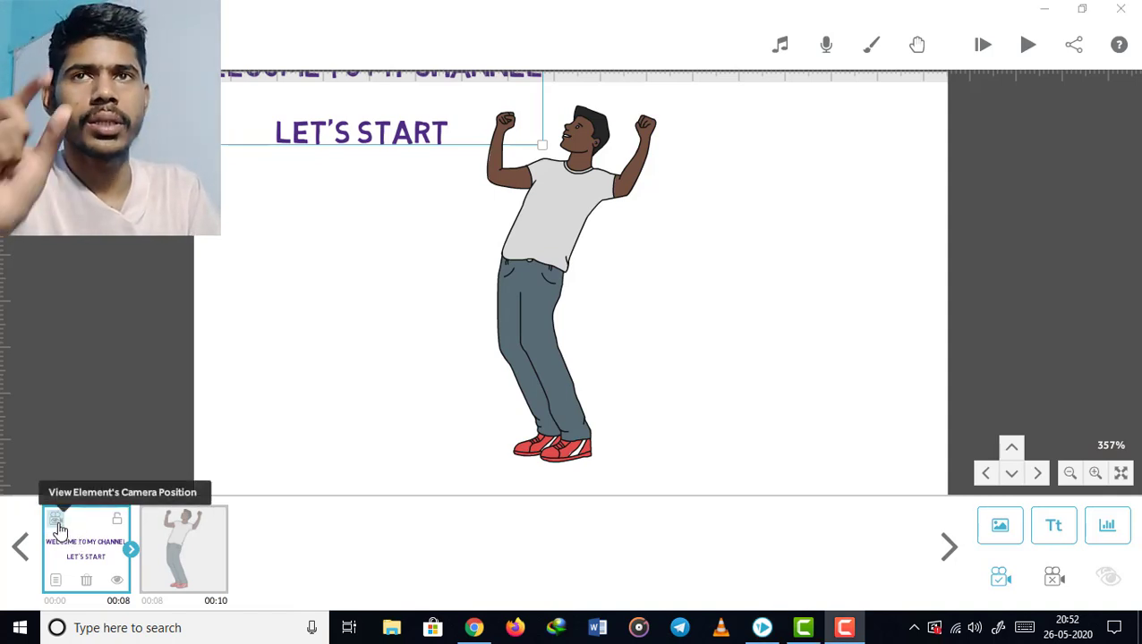
click(57, 523)
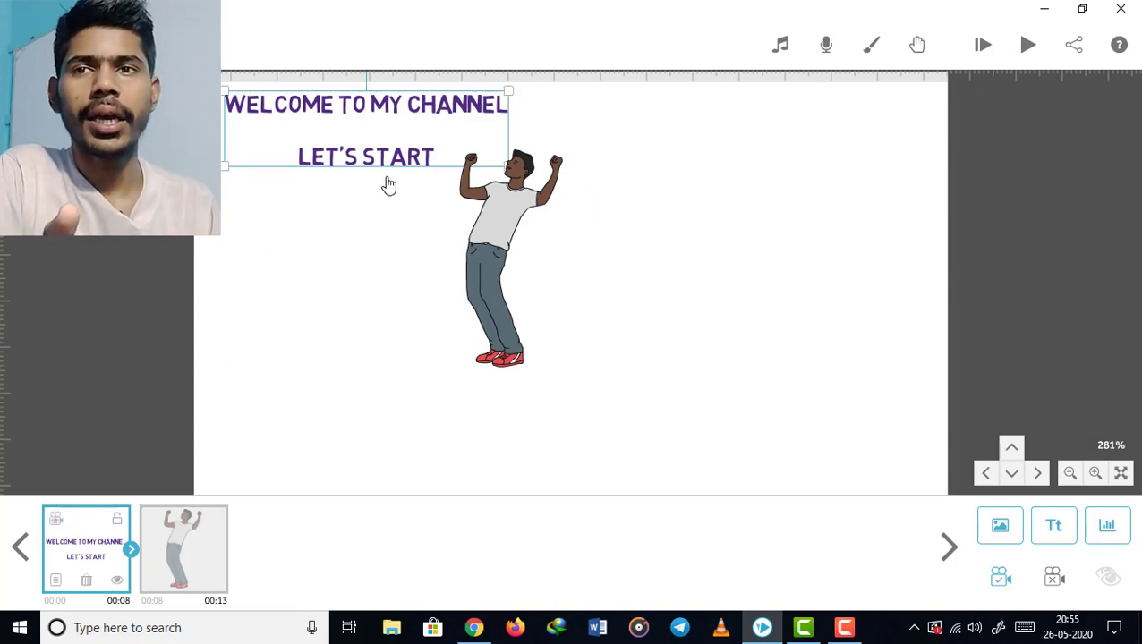
- Select the man image, check the option for setting its camera to the current position, and clear the selection
click(349, 482)
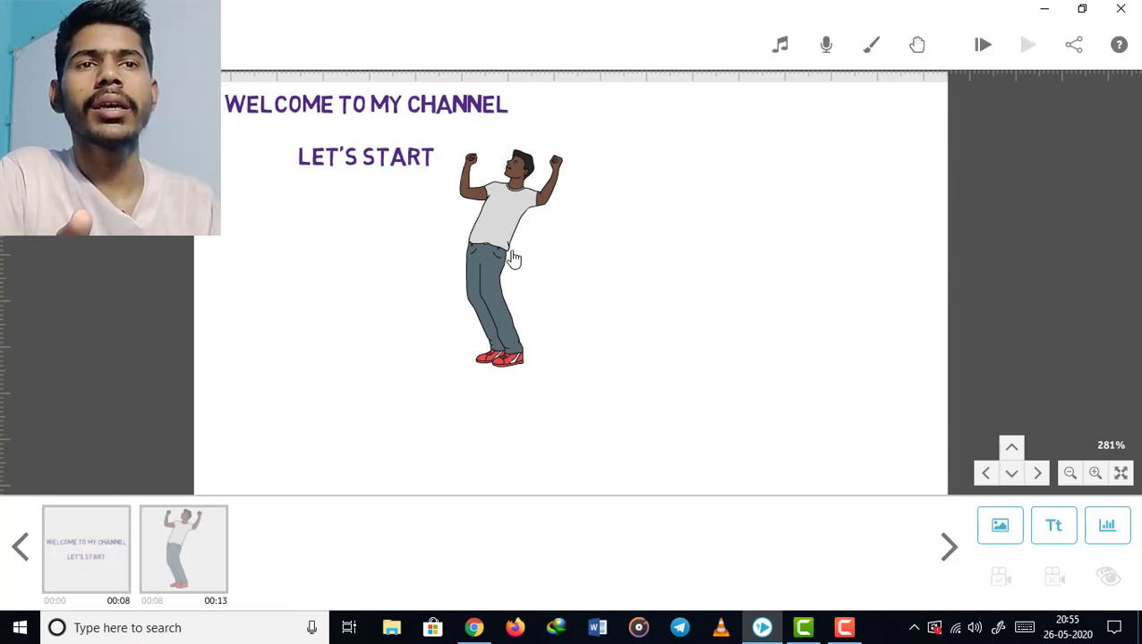
click(514, 259)
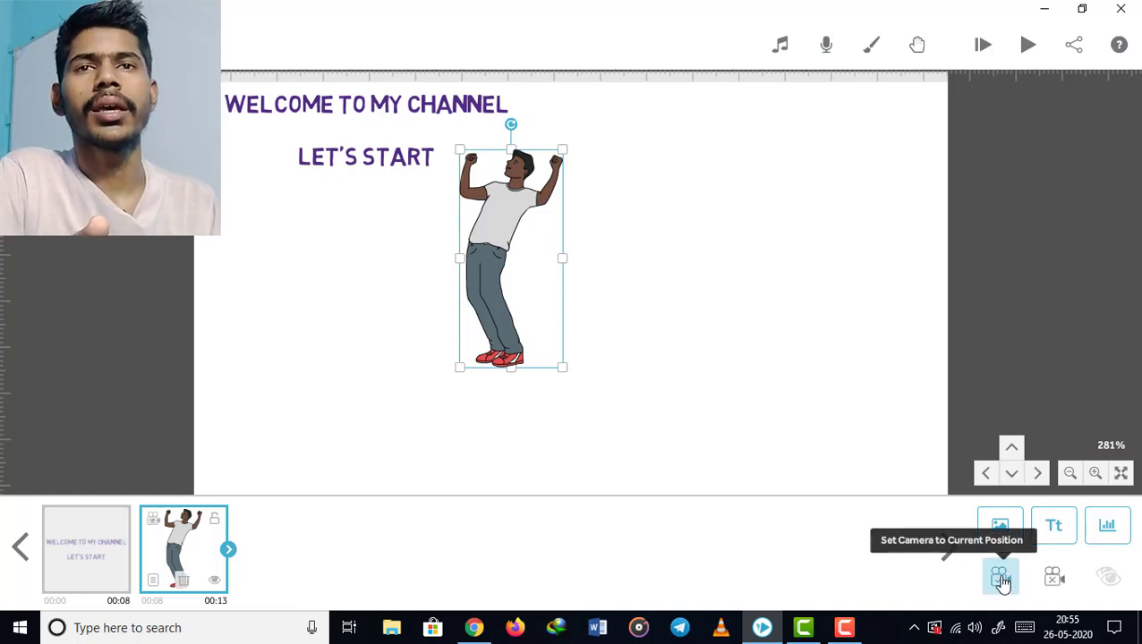
click(562, 422)
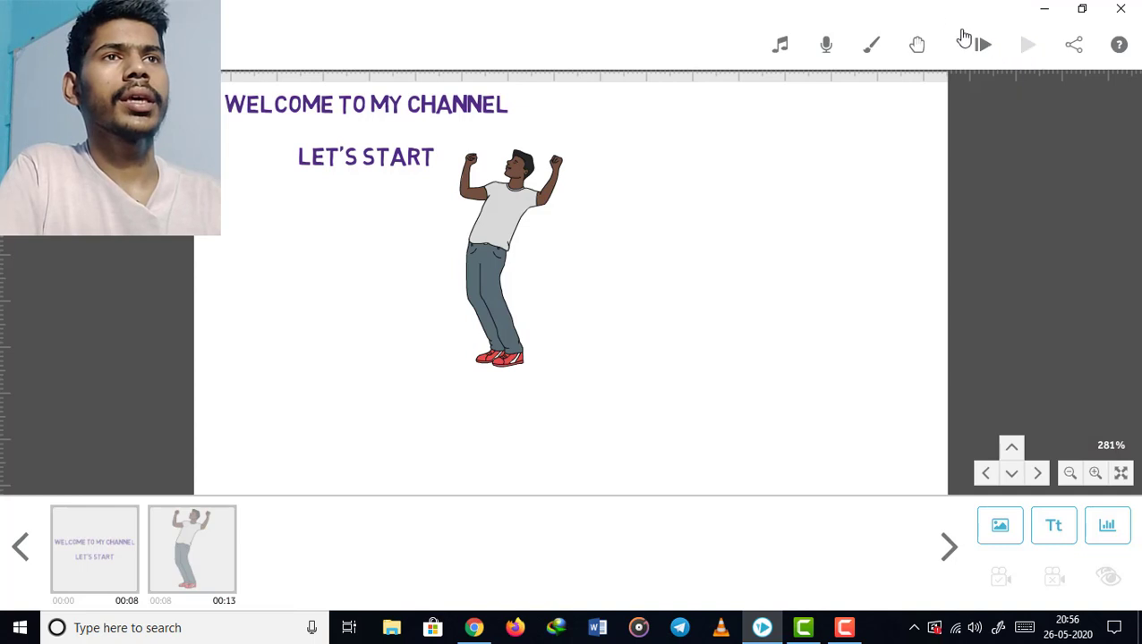
- Play the scribe from the man element, stop it, and play the whole scribe from the start
drag(947, 17, 1045, 64)
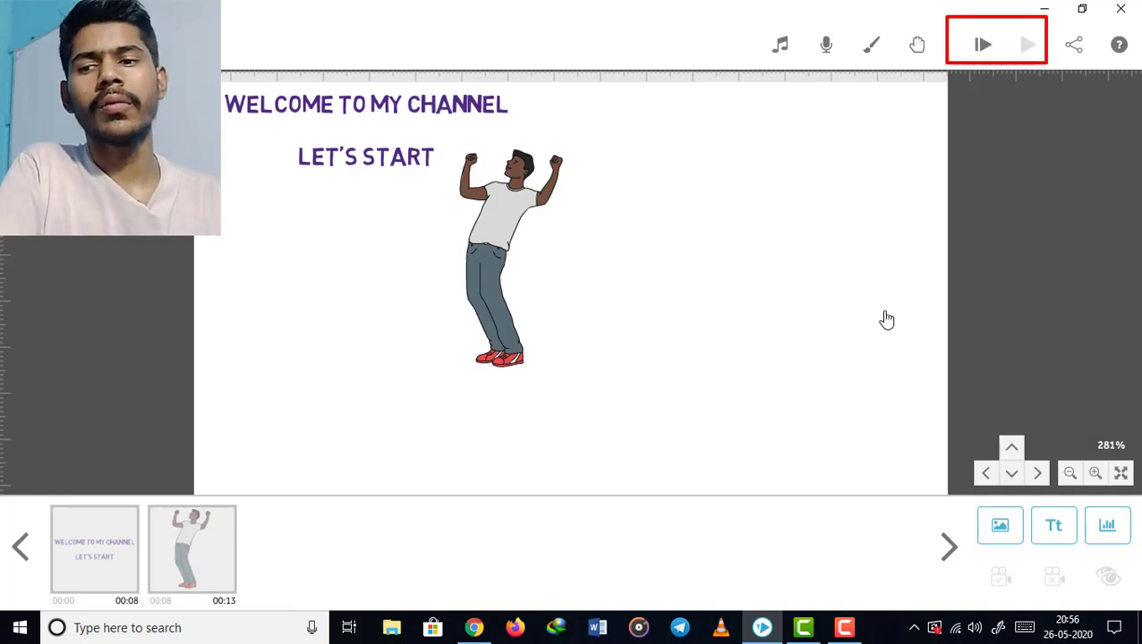
click(193, 581)
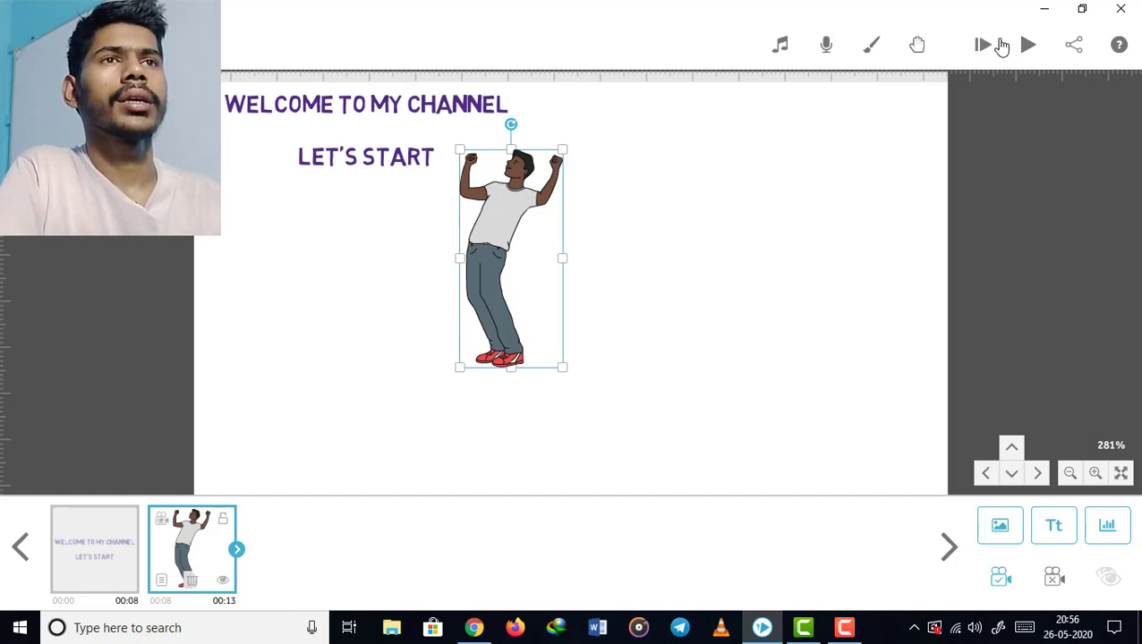
drag(950, 22, 1045, 76)
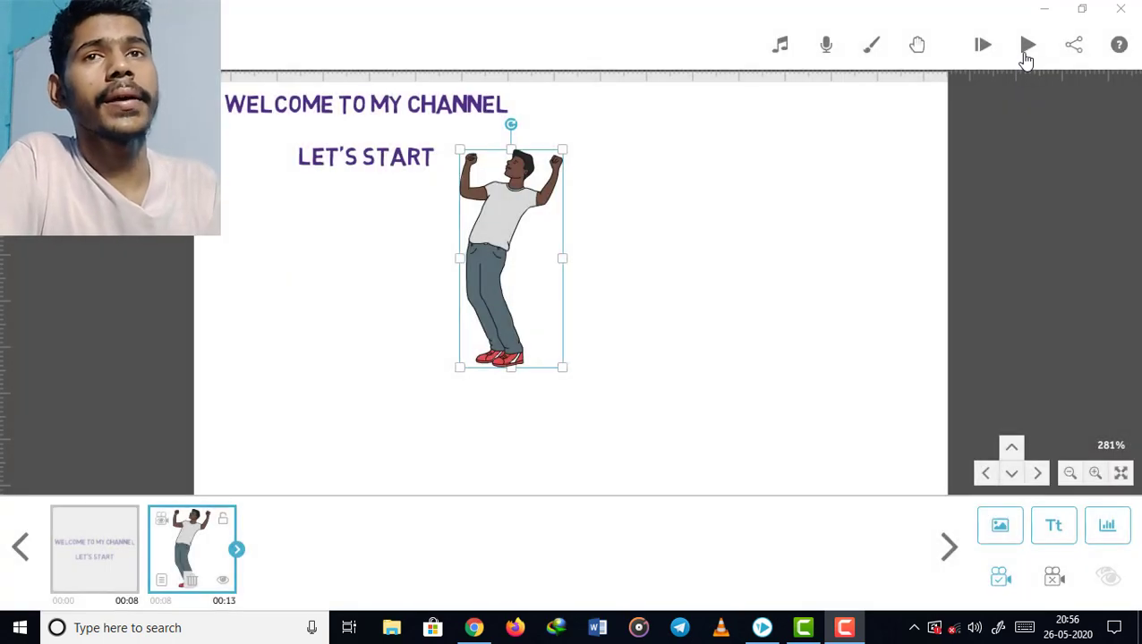
click(1025, 52)
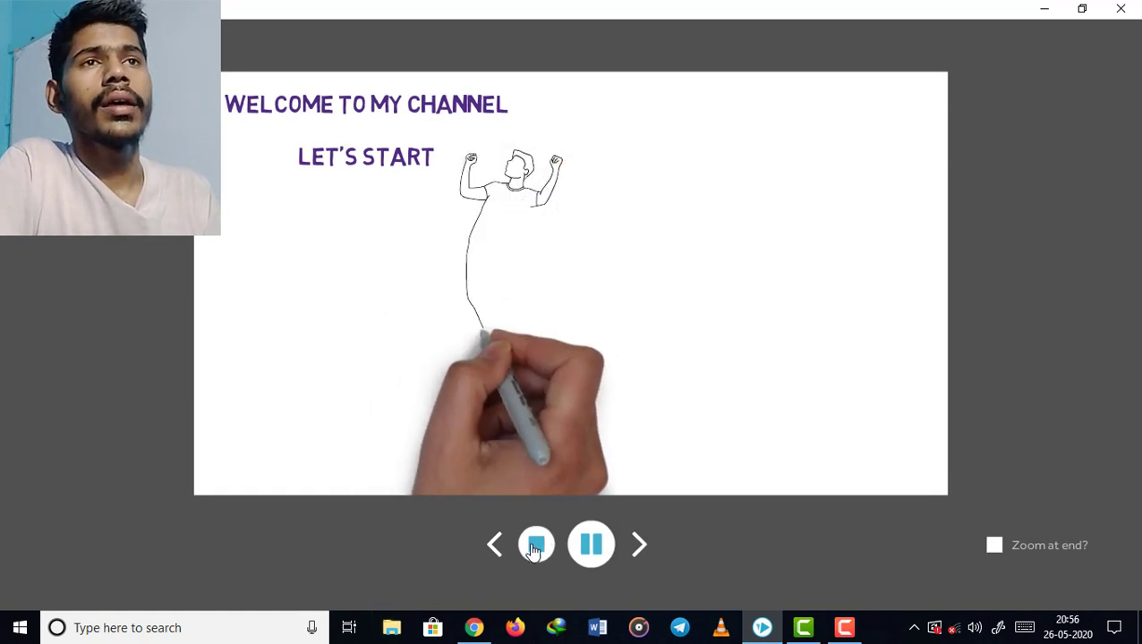
click(536, 546)
click(983, 46)
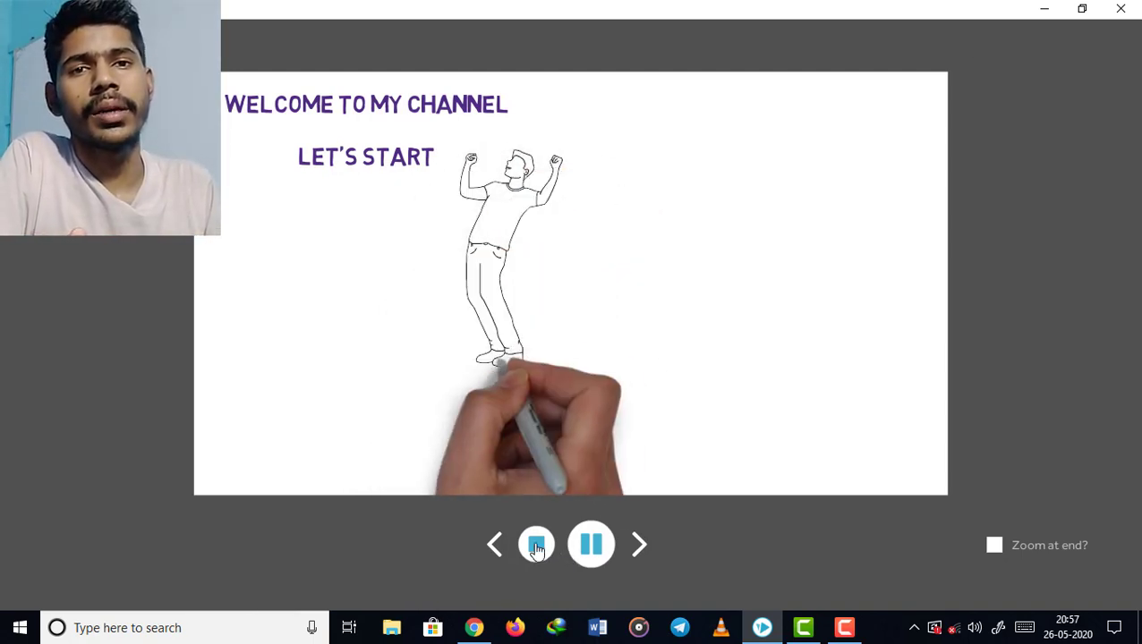
click(536, 548)
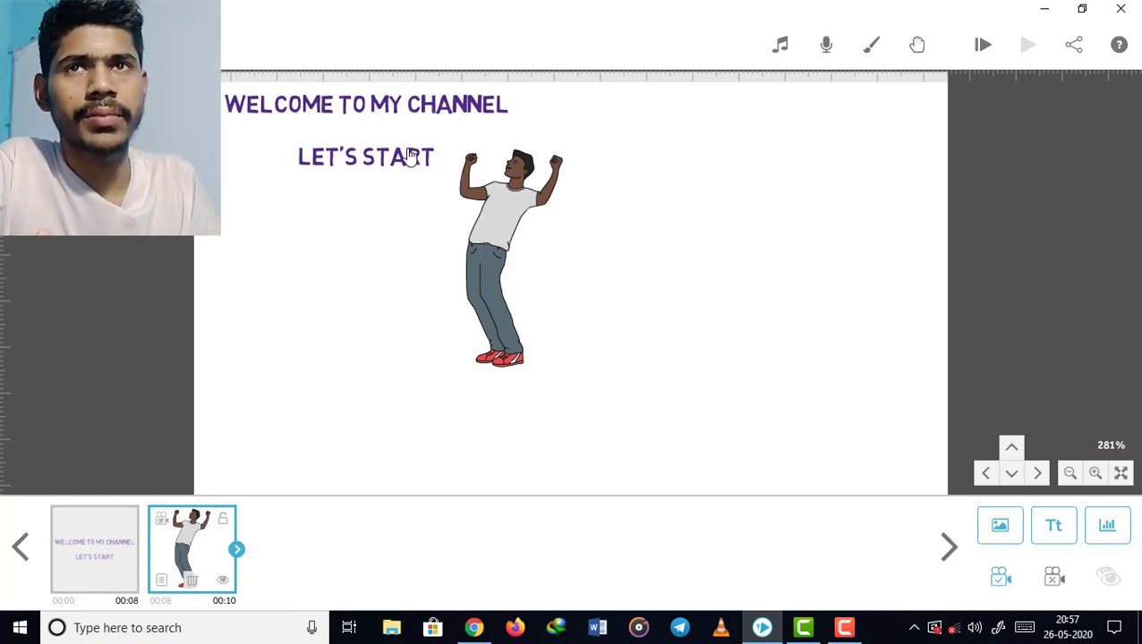
- Try selecting all elements at once, clear the selection, and try picking the text and man image individually
key(ctrl+a)
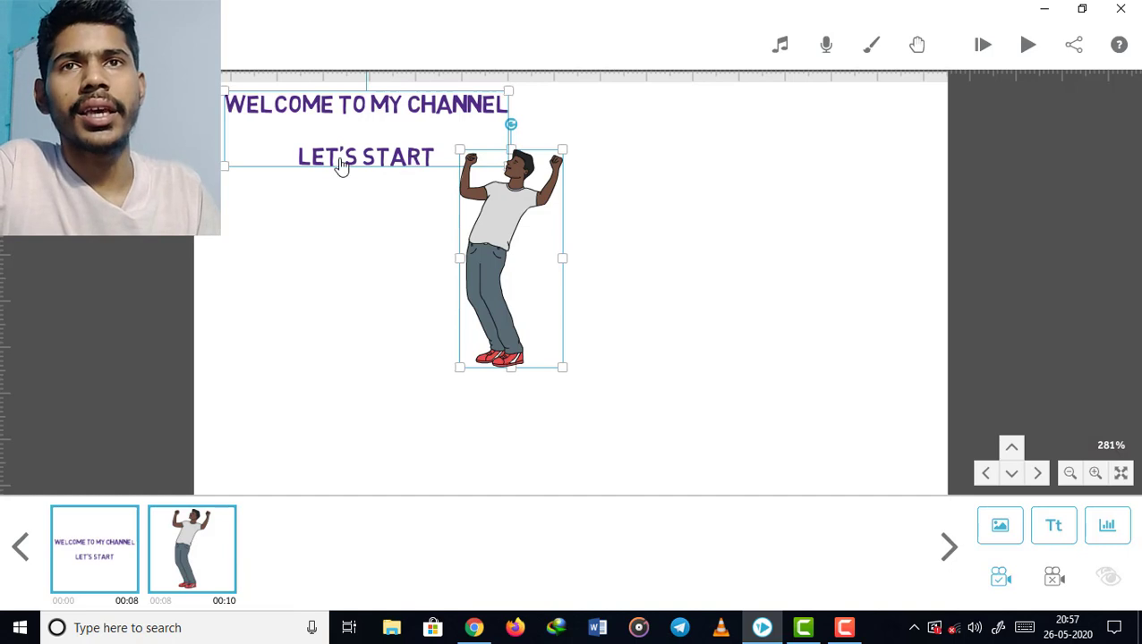
click(326, 292)
ctrl+click(298, 102)
ctrl+click(329, 157)
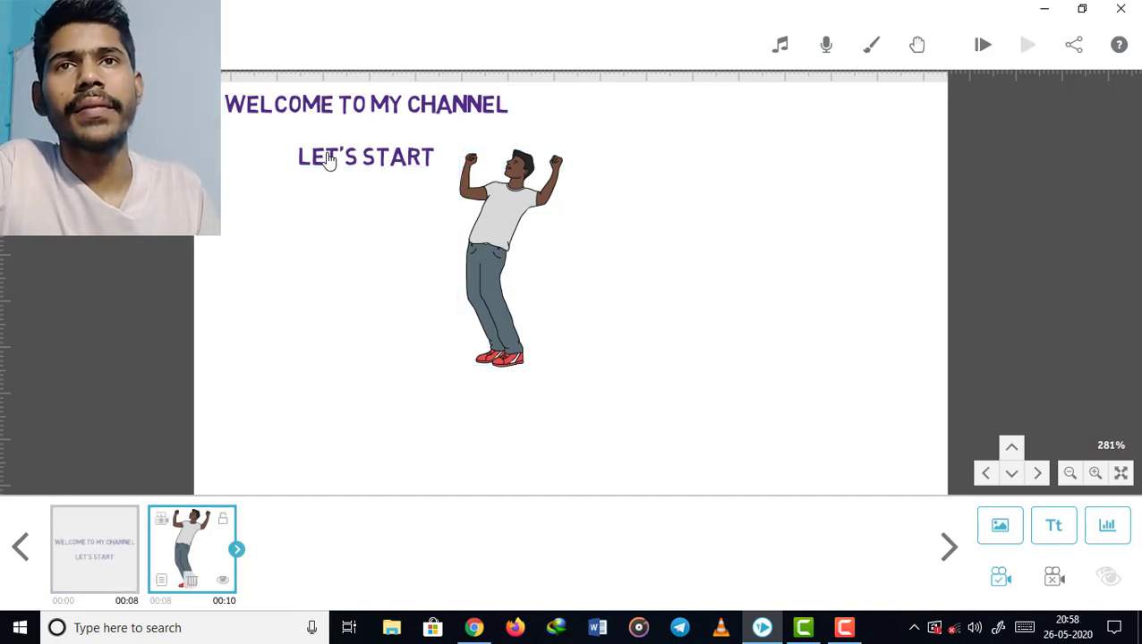
ctrl+click(526, 233)
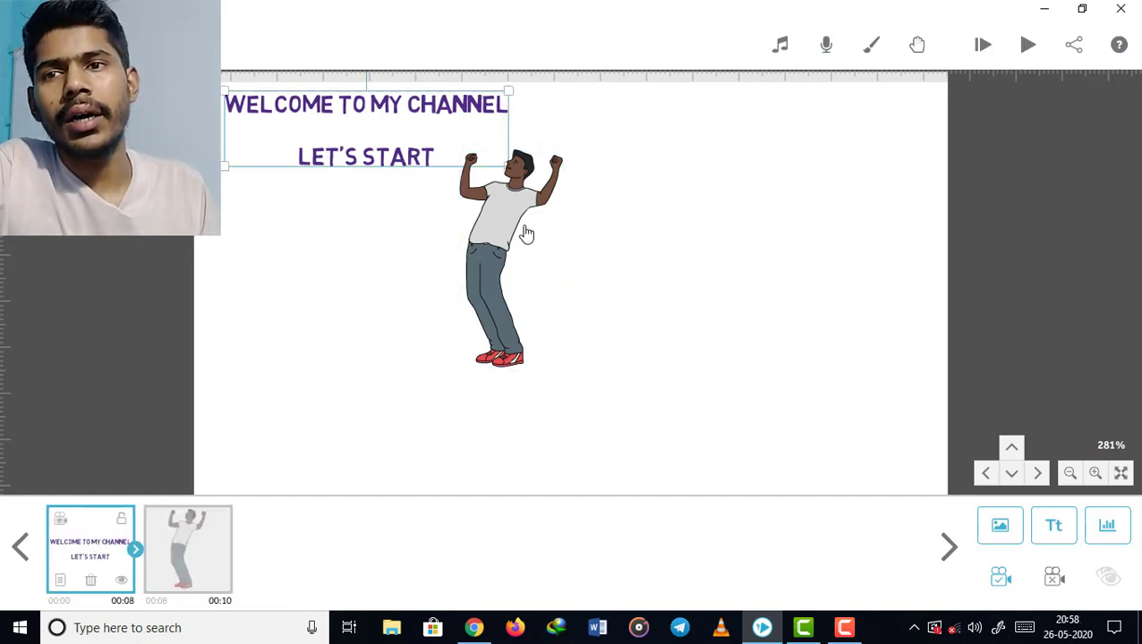
- Open the text element's drawing options and set its pause time to 3.0 s
click(59, 582)
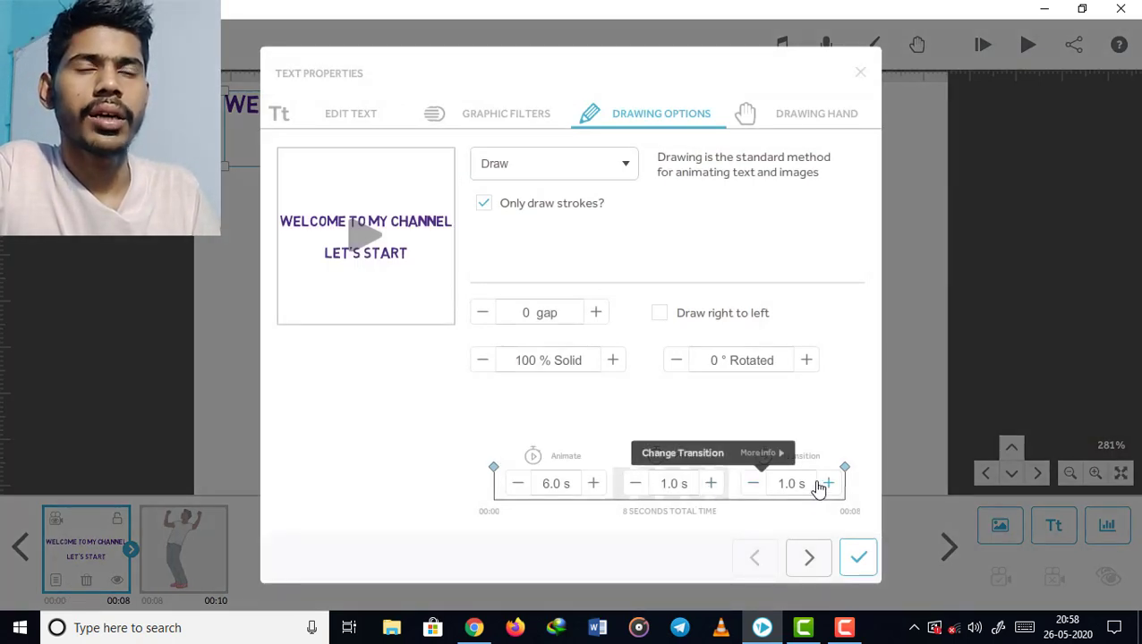
click(711, 484)
click(712, 484)
click(712, 484)
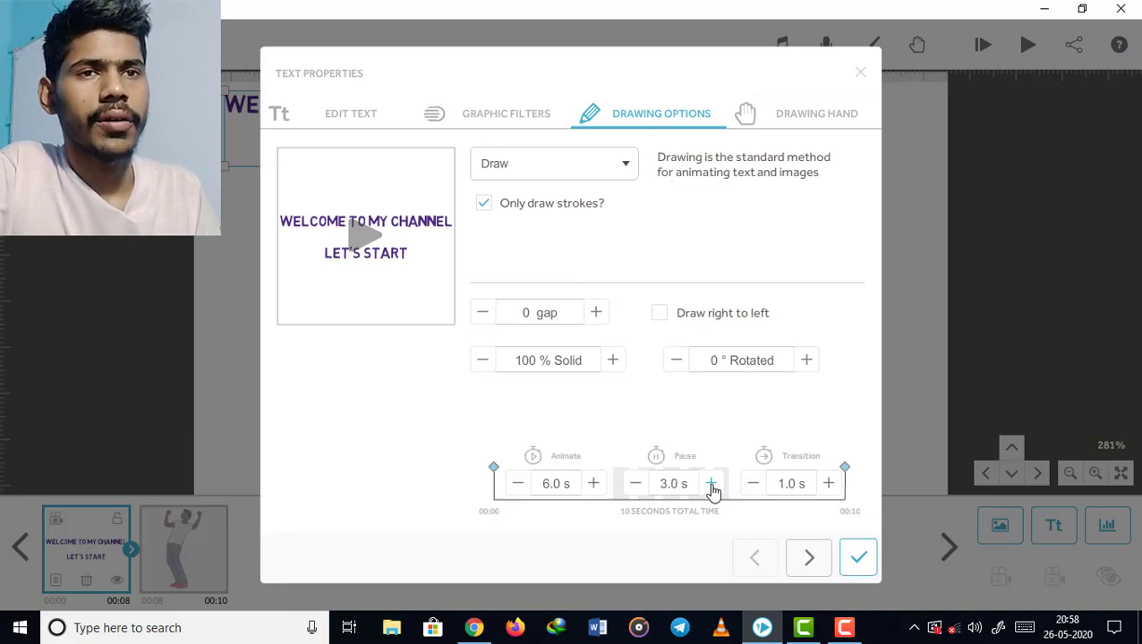
- Set the text element's transition time to 3.0 s, apply the properties, and play the scribe from the start
click(830, 486)
click(829, 486)
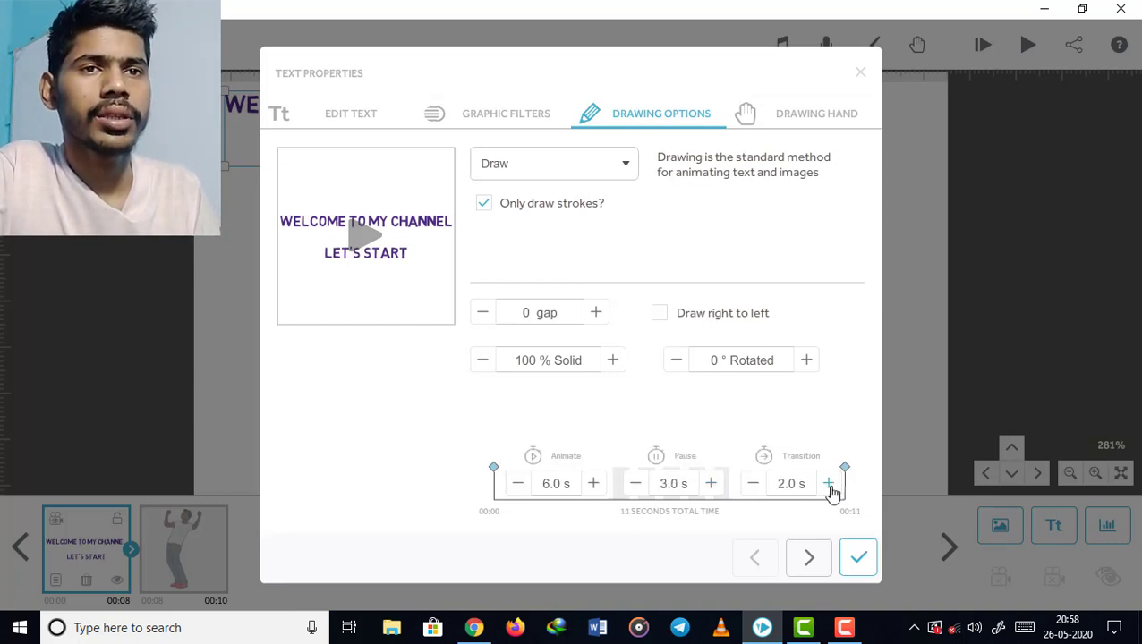
click(830, 486)
click(830, 486)
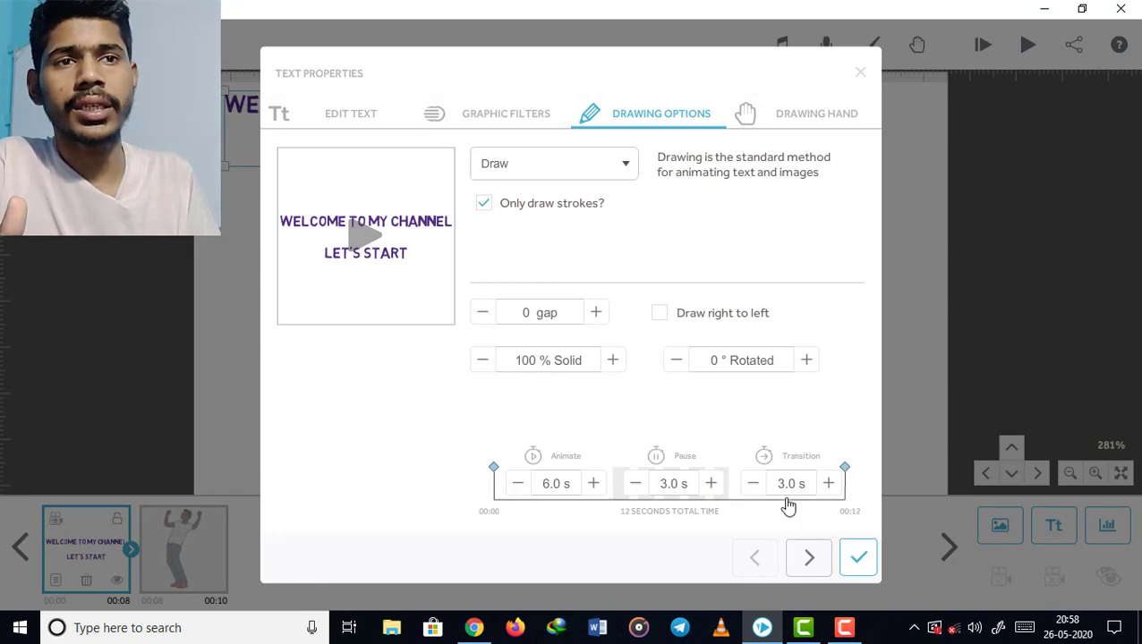
click(858, 559)
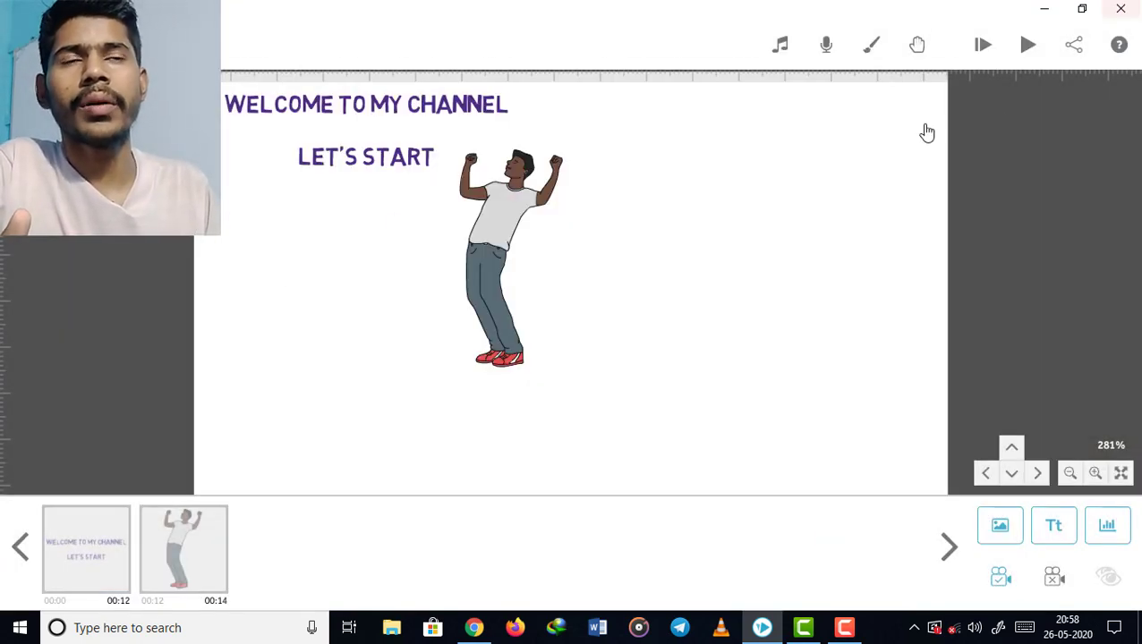
click(982, 46)
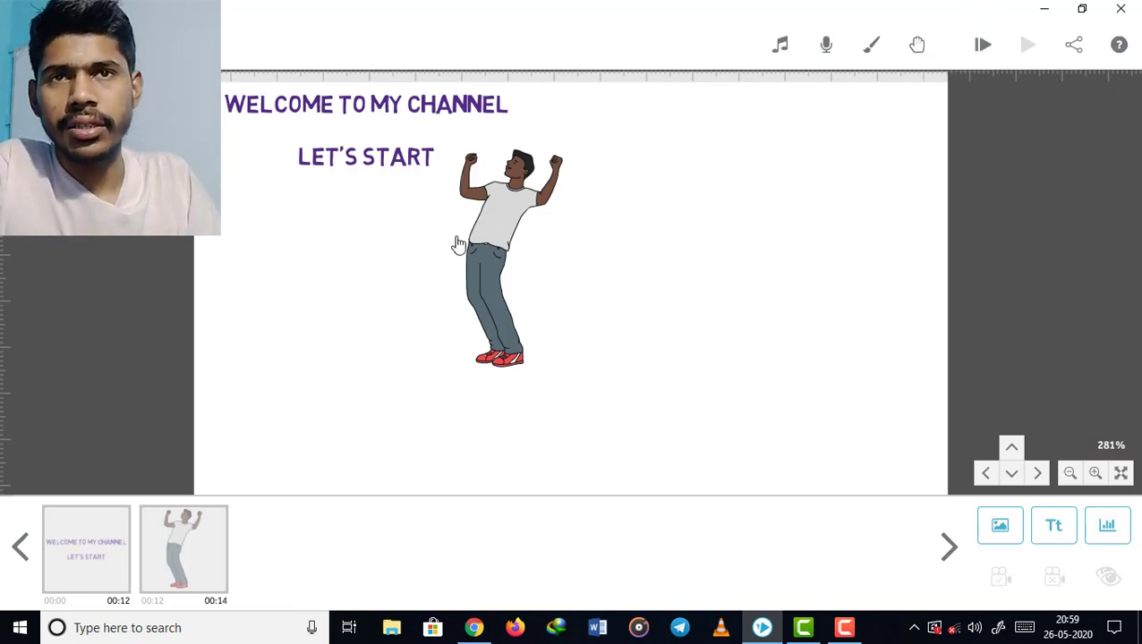
- Move the man image to the canvas's lower-right area, clear of the text, and frame the view on the man alone
drag(493, 282, 841, 340)
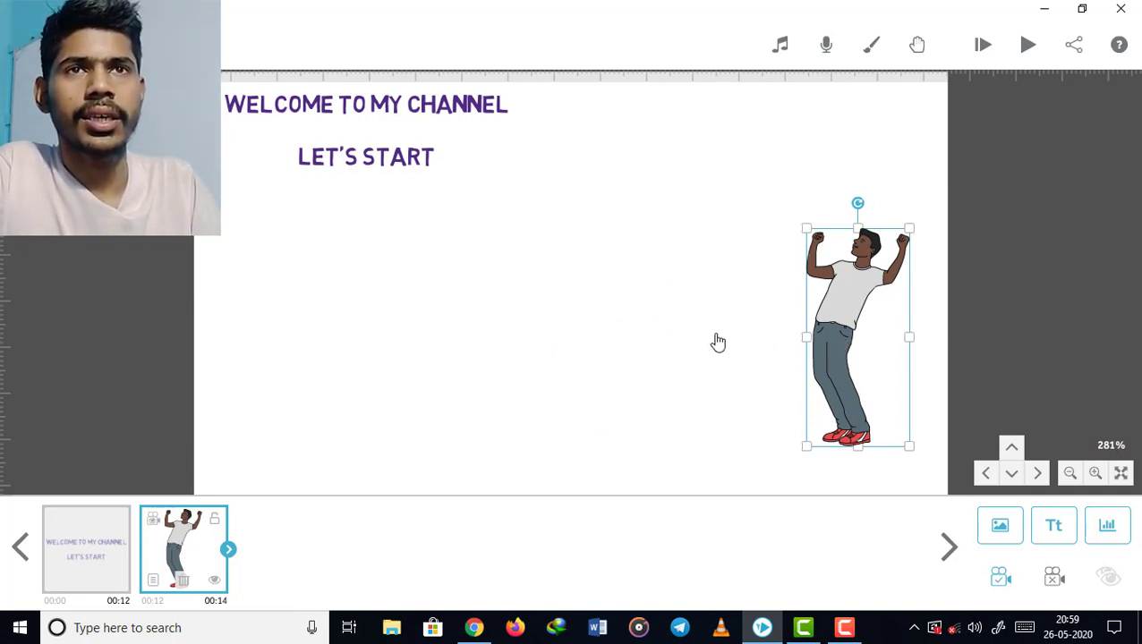
key(space)
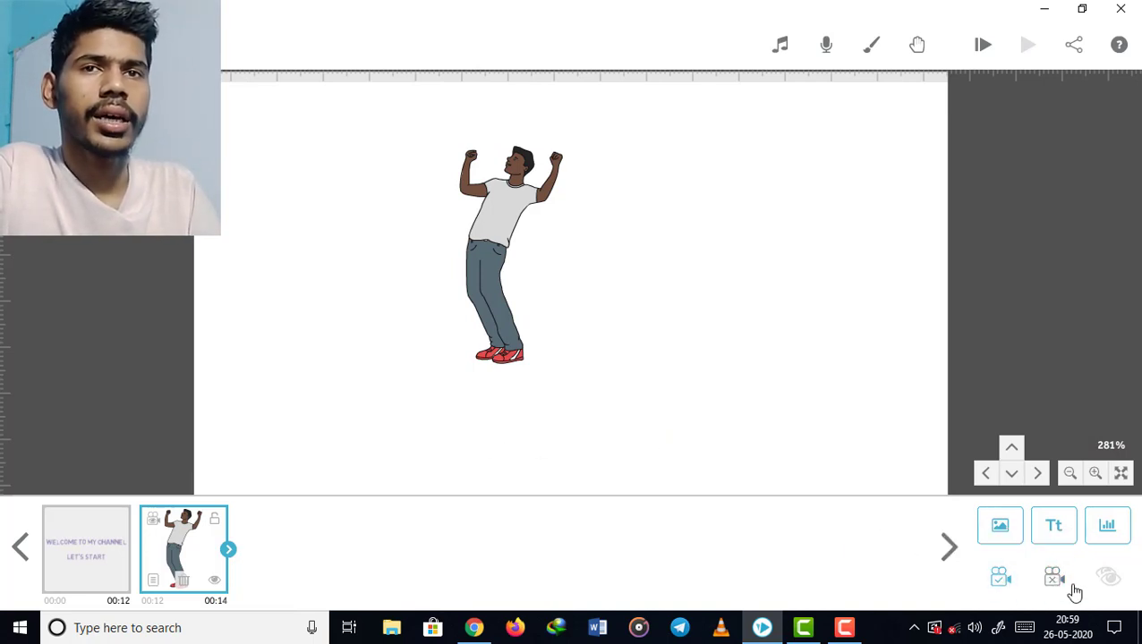
- Set the man image's camera position to the current view and play the scribe from the start
click(482, 292)
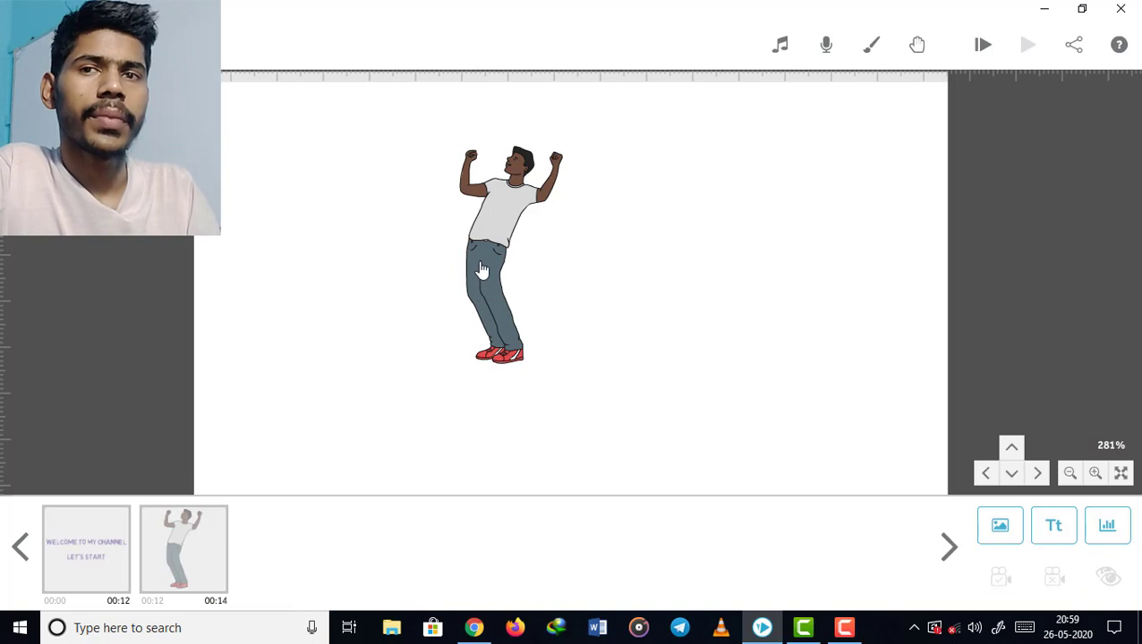
click(482, 270)
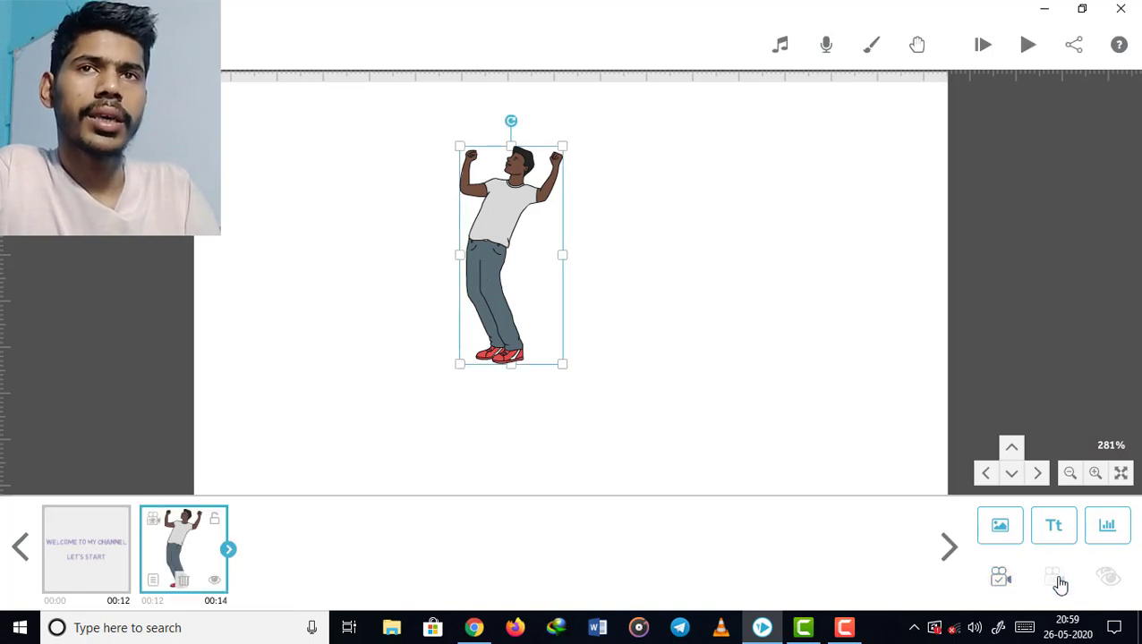
click(1002, 579)
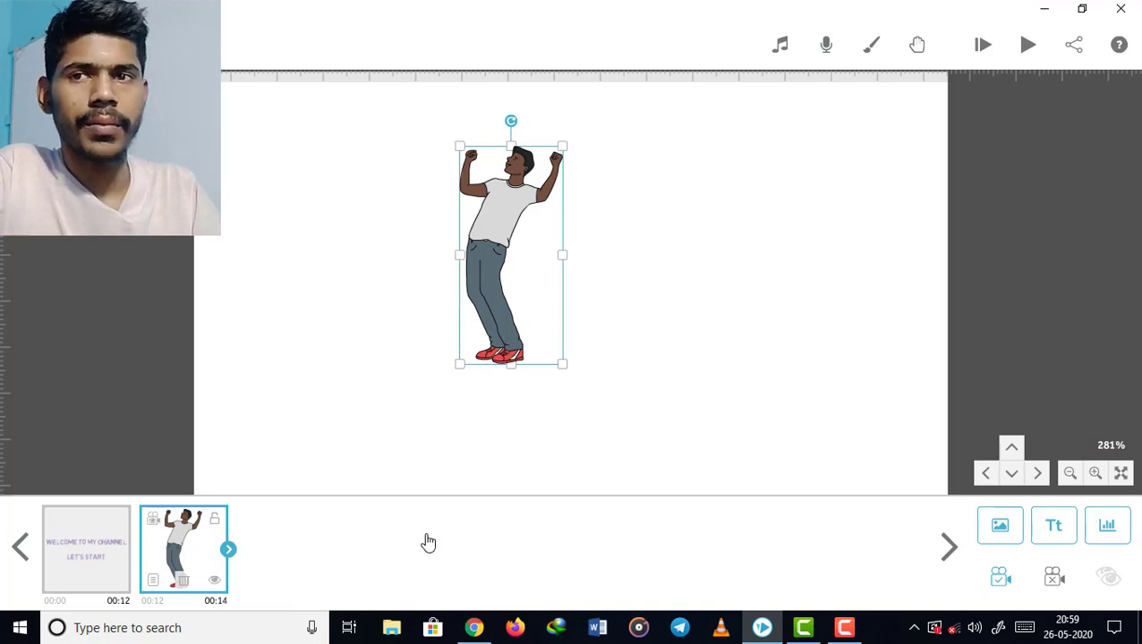
click(125, 543)
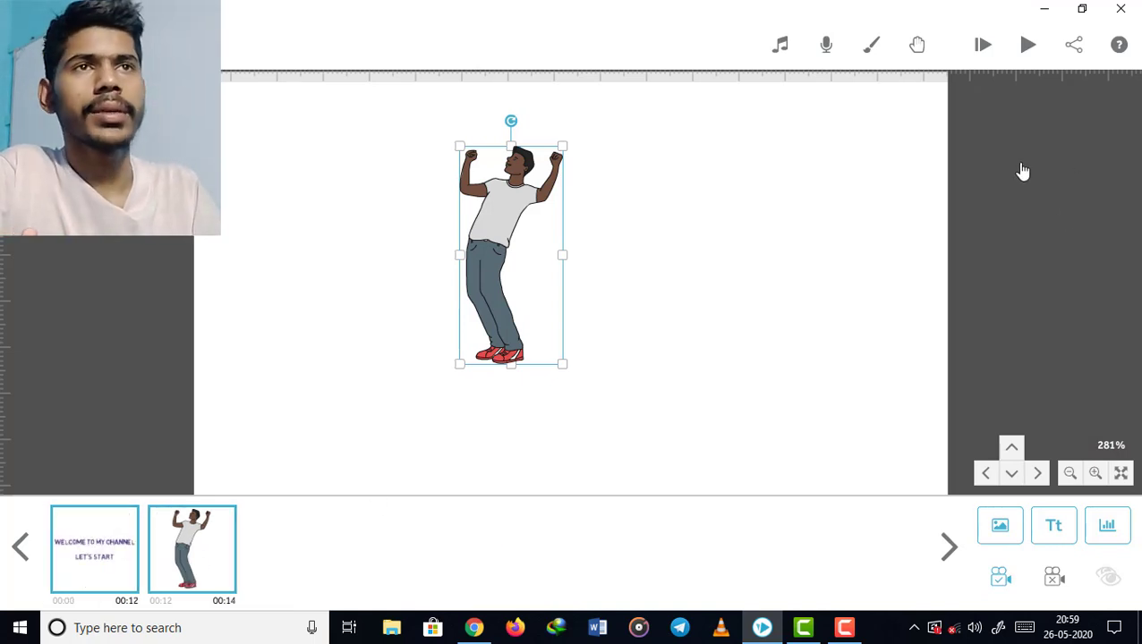
click(984, 46)
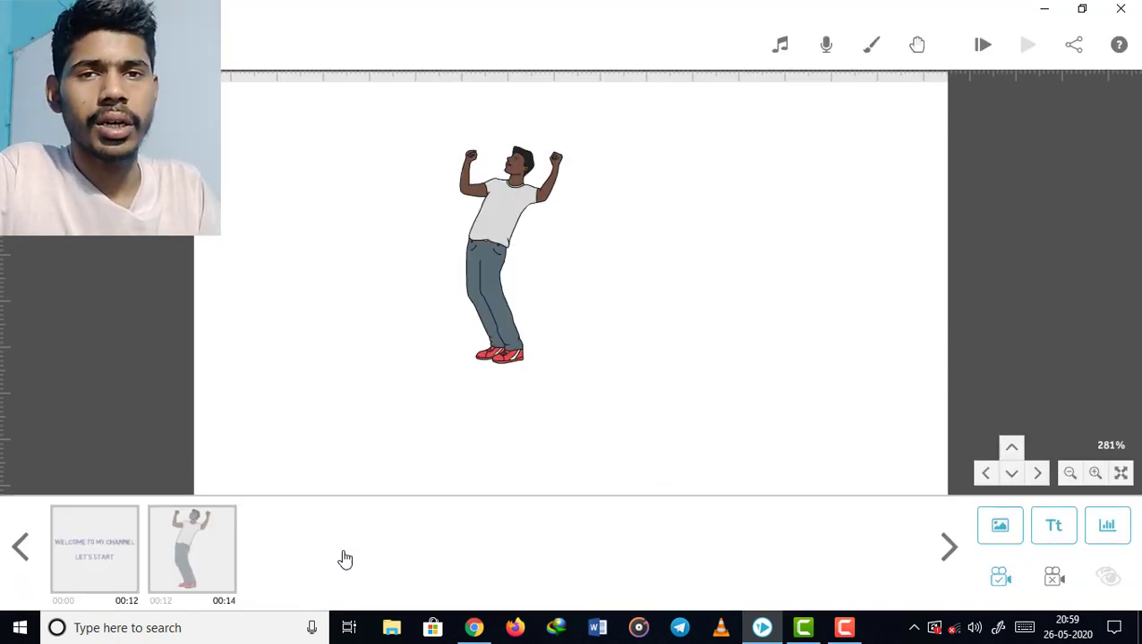
- Open the text element's drawing options and set its transition time to 1.0 s and animate time to 2.0 s
click(127, 581)
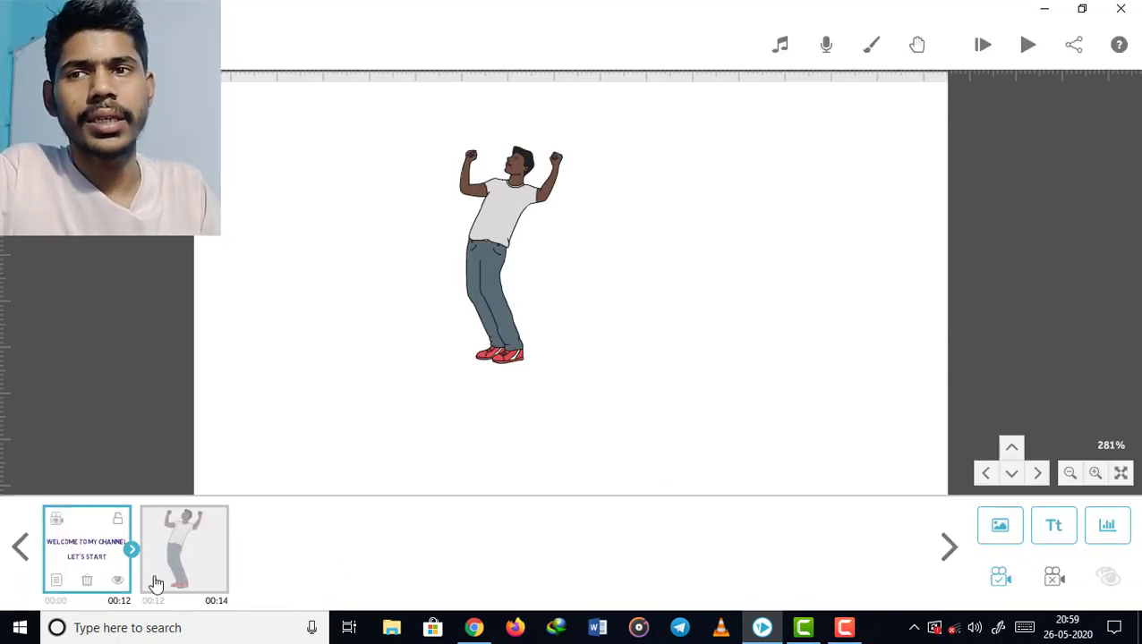
click(54, 582)
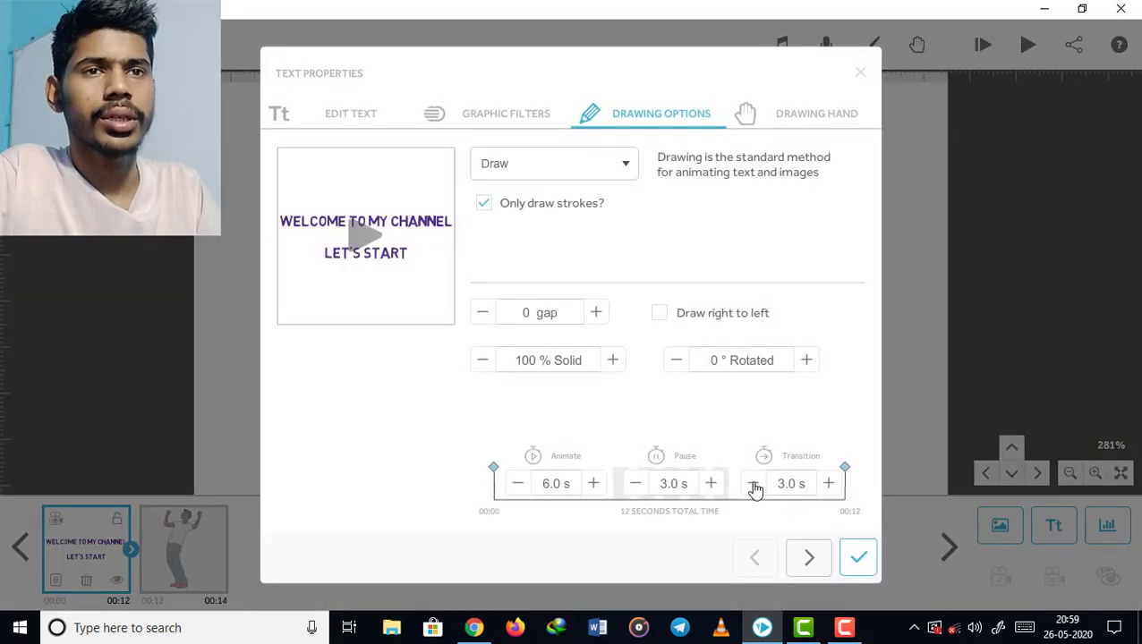
click(754, 484)
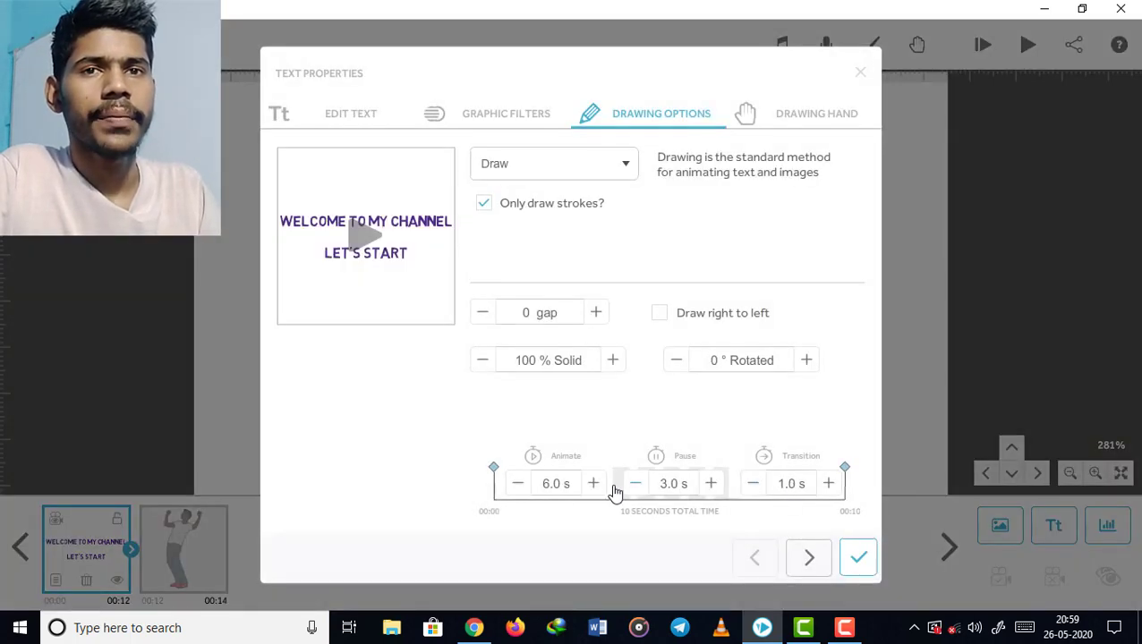
click(519, 487)
click(519, 487)
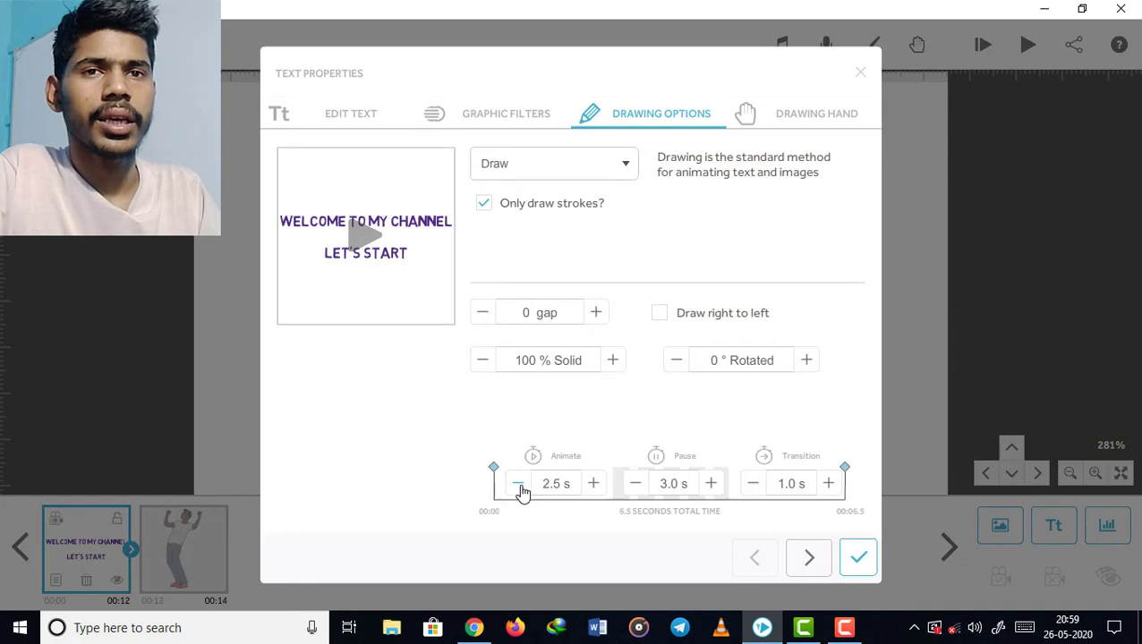
click(519, 488)
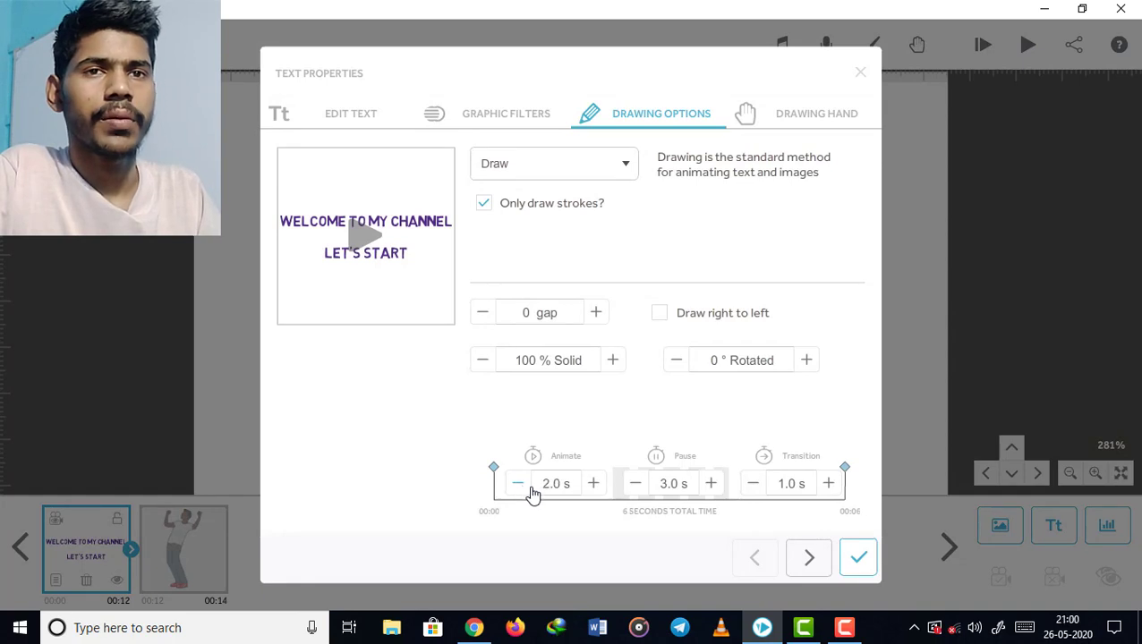
- Shorten the text element's pause time, apply the properties, and preview the scribe from the start before stopping playback
click(635, 488)
click(635, 488)
click(947, 108)
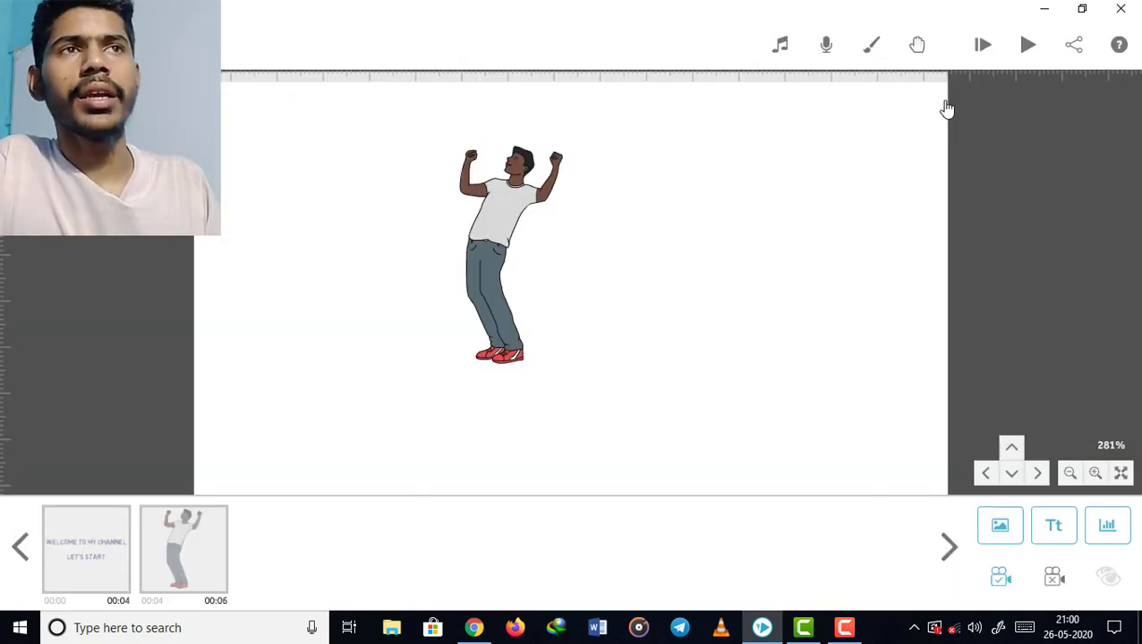
click(982, 44)
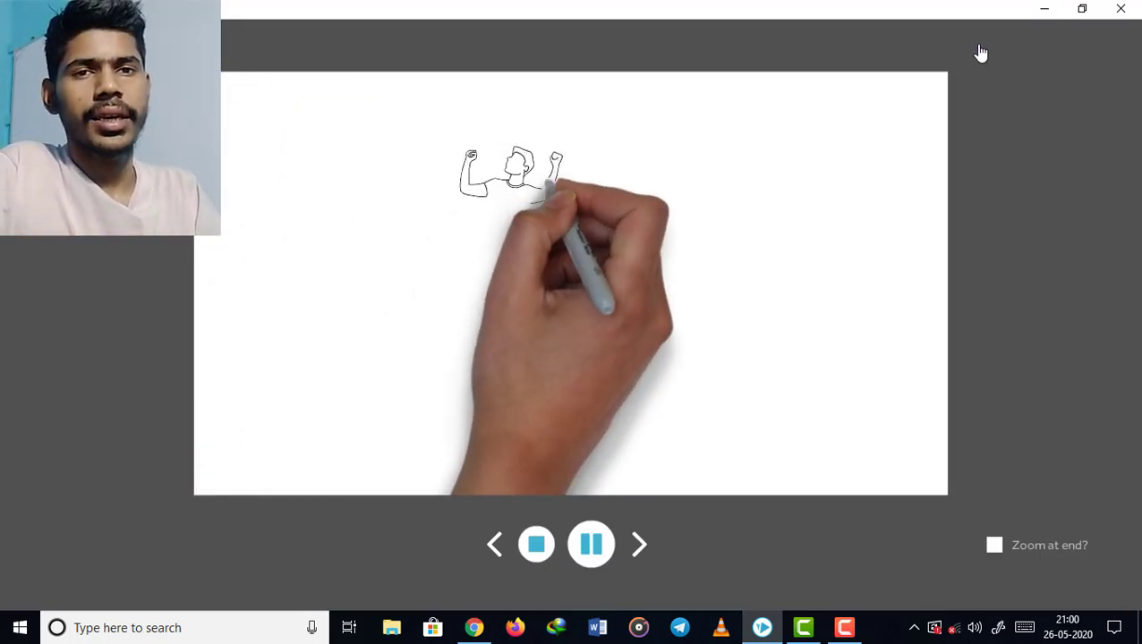
click(544, 537)
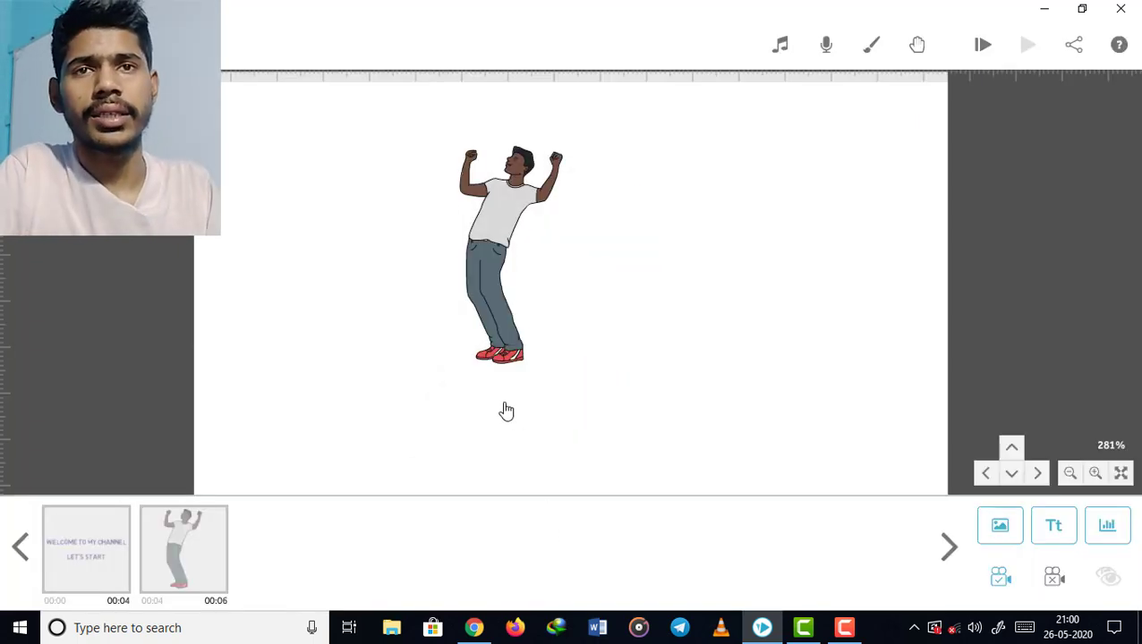
- Examine the canvas by fitting it to the screen, zooming in and out, and panning across the text and man image
scroll(506, 410, down, 1)
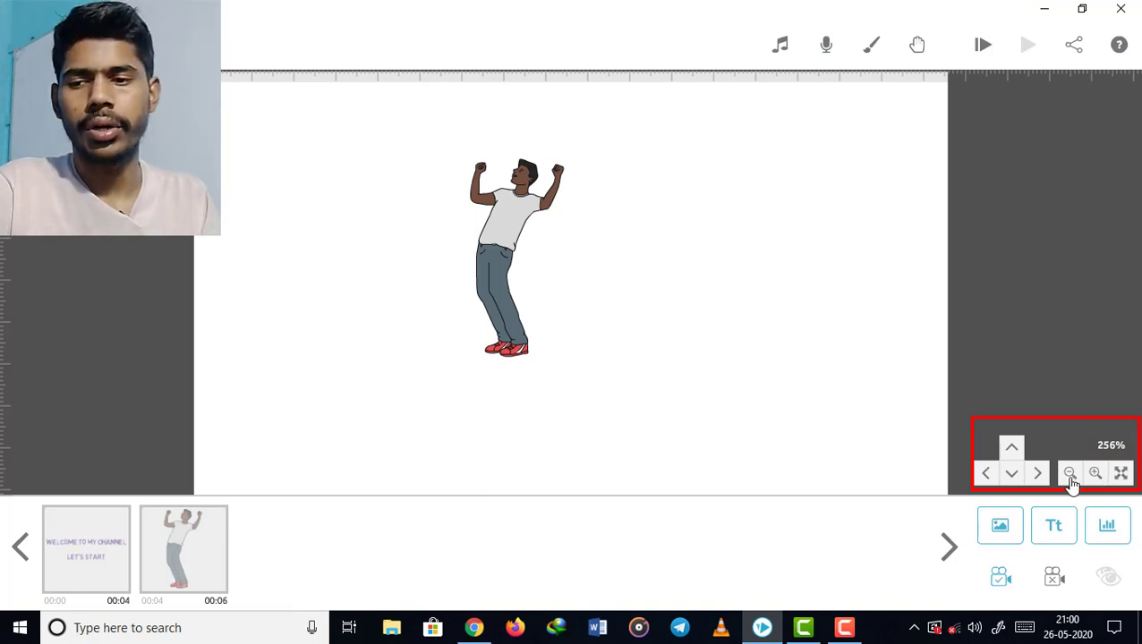
click(1121, 484)
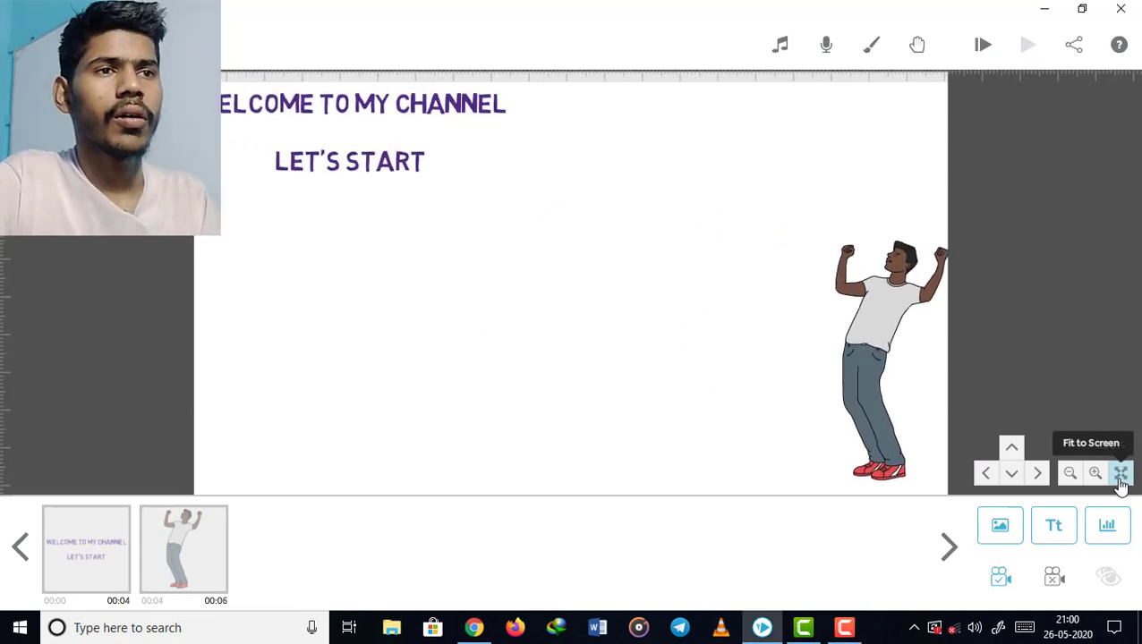
click(1071, 478)
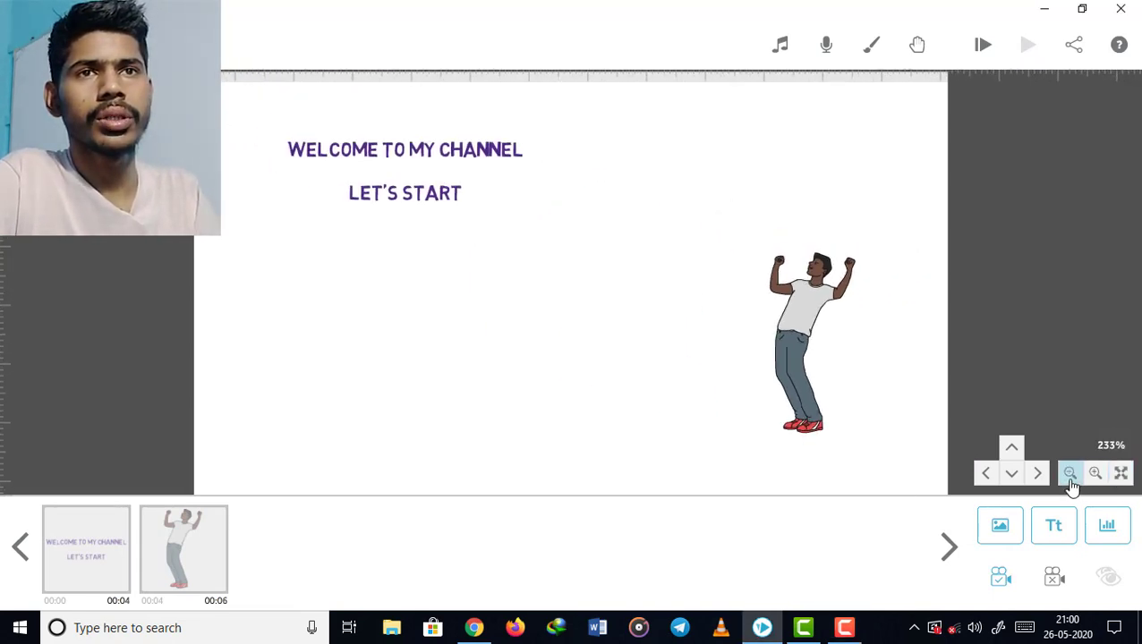
click(1095, 479)
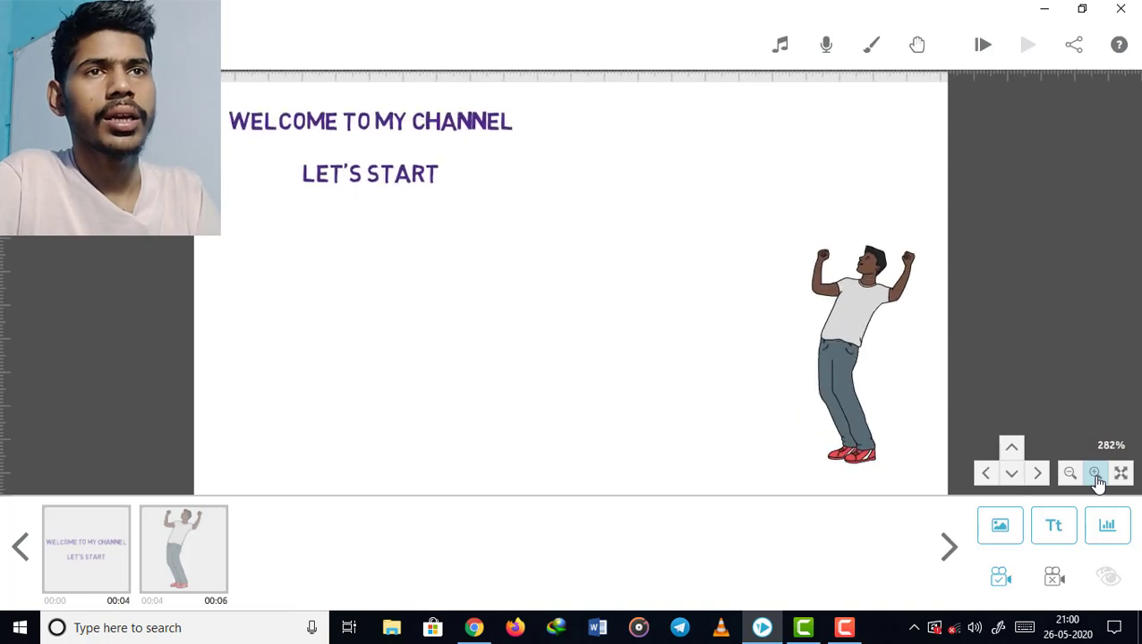
drag(741, 439, 380, 392)
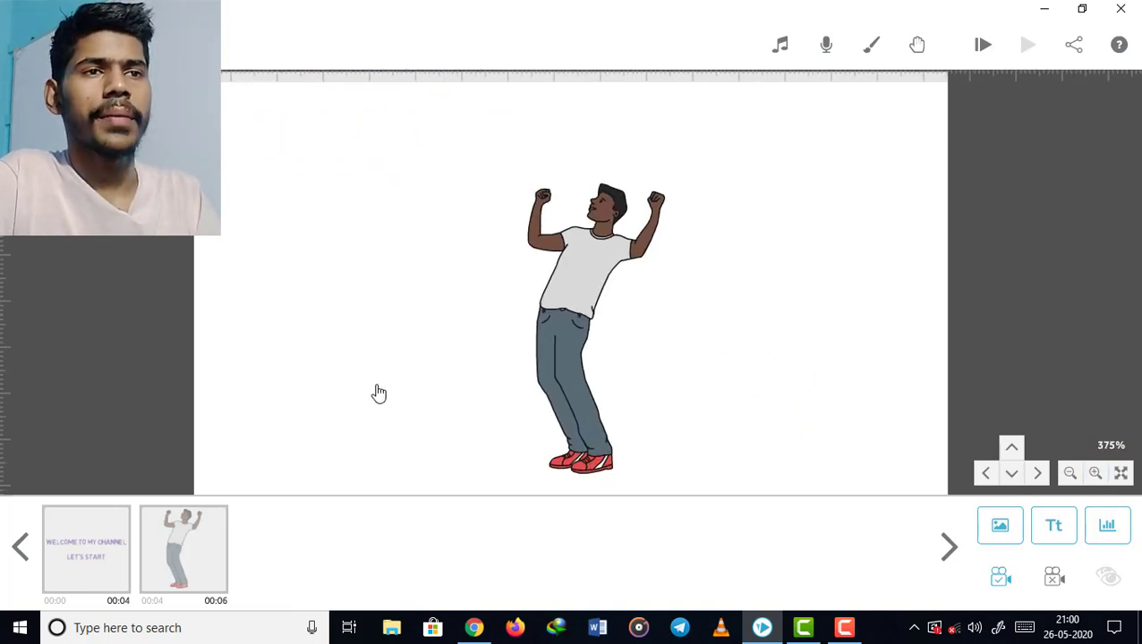
click(983, 475)
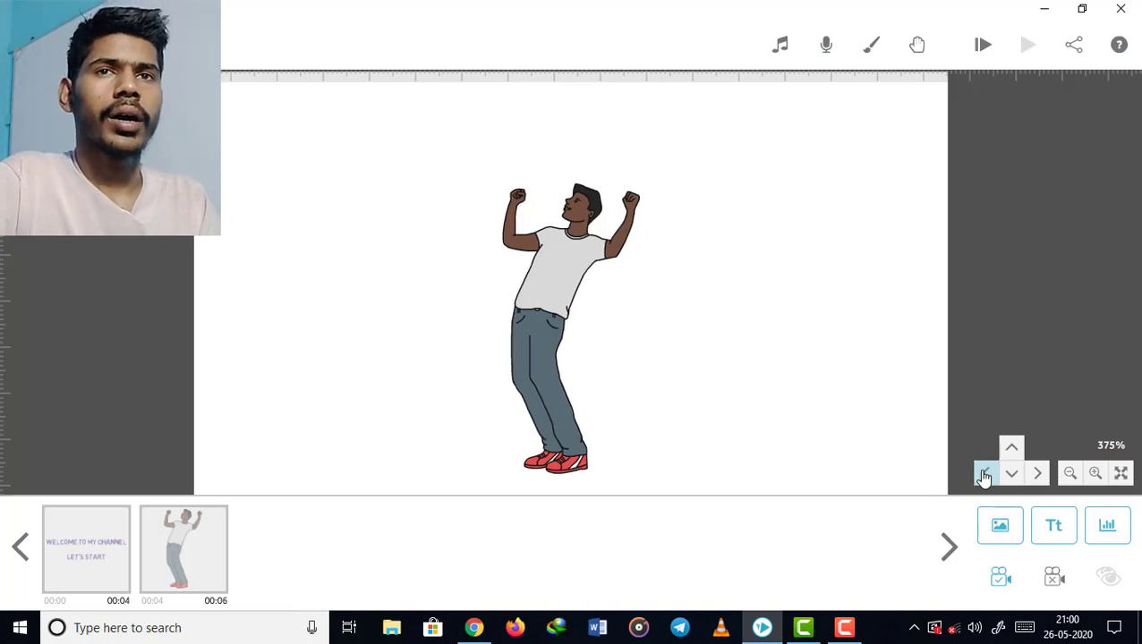
click(982, 475)
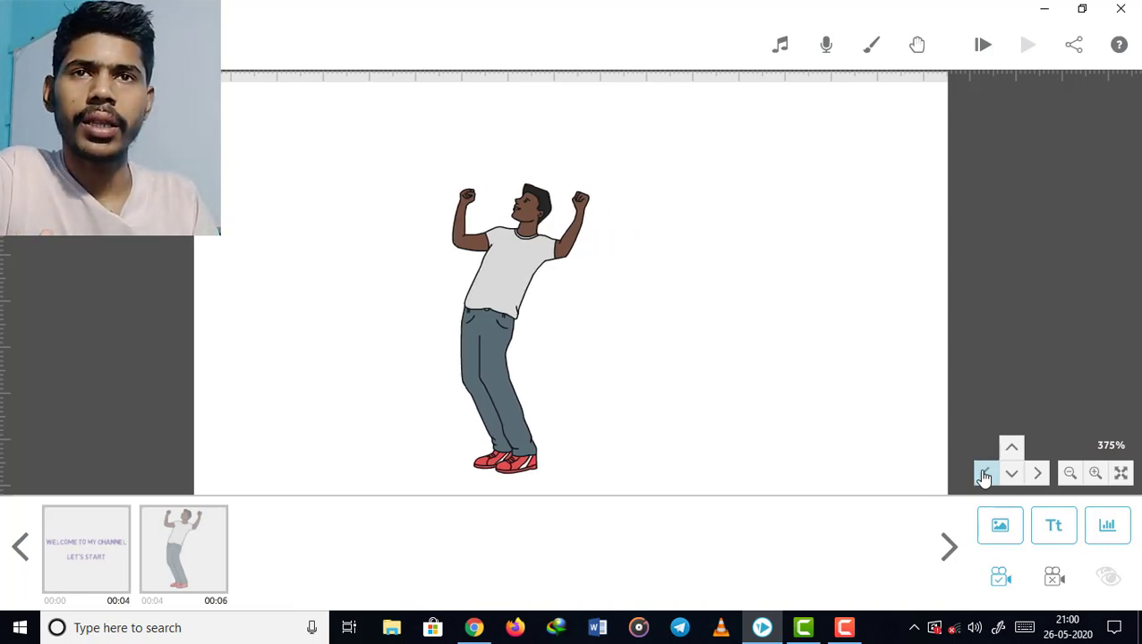
click(1037, 483)
click(1041, 484)
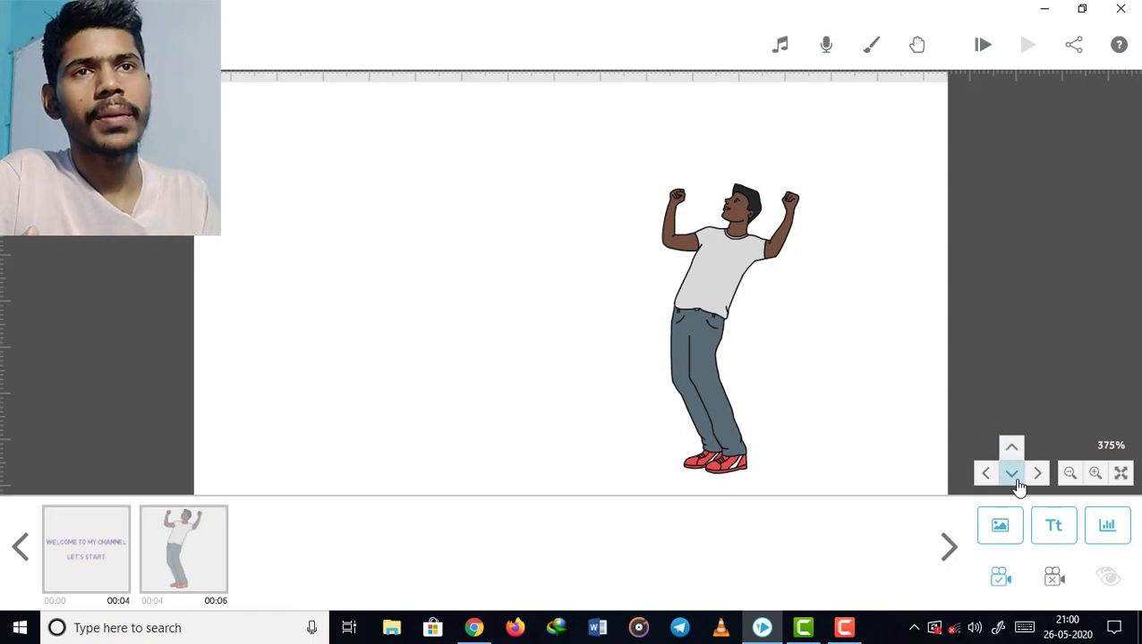
click(1012, 472)
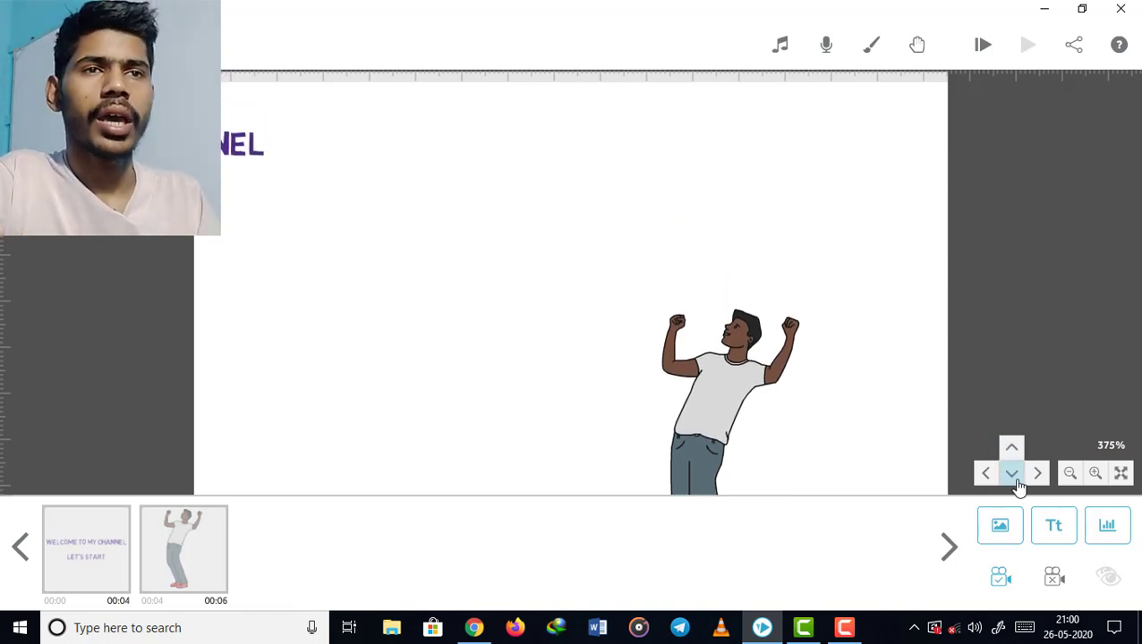
click(1010, 457)
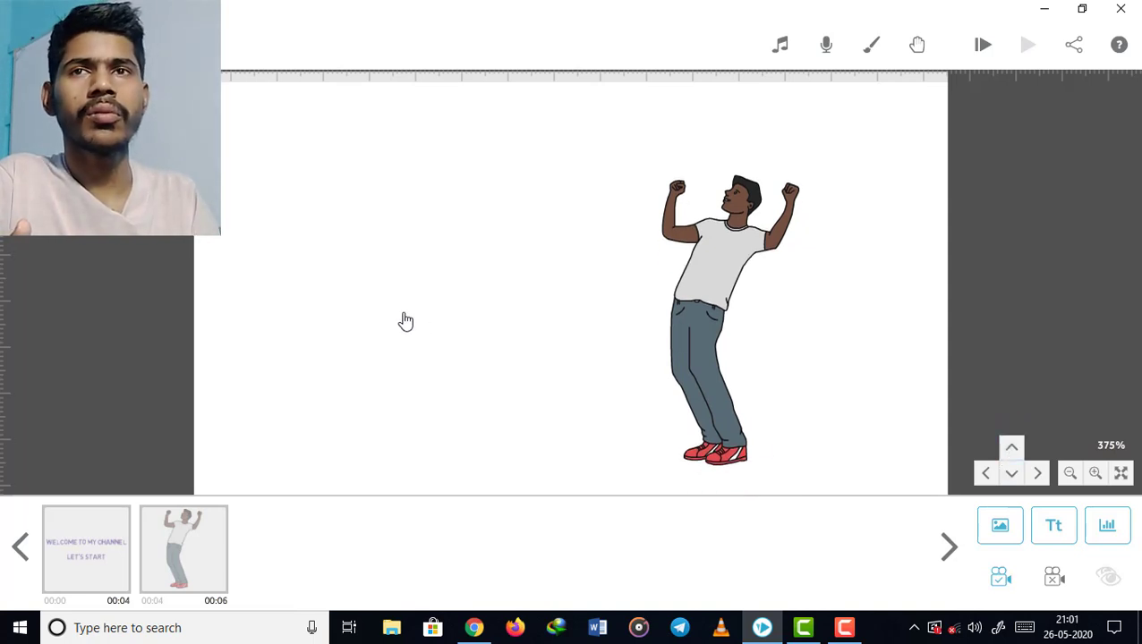
drag(402, 321, 755, 435)
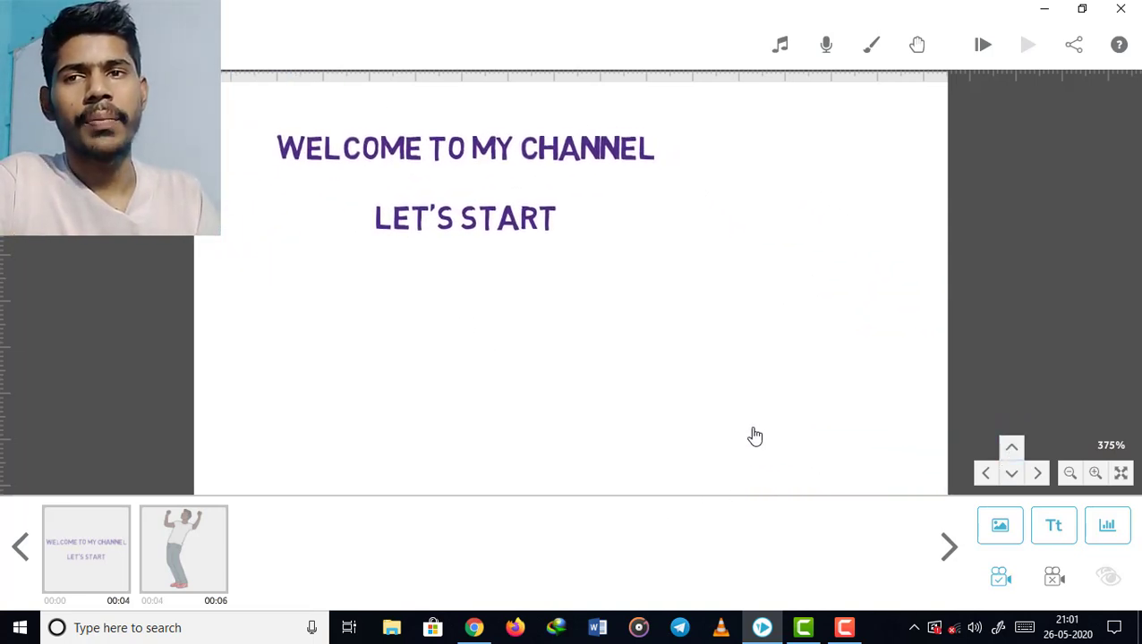
- Move the man image close to the text, just below the end of the word CHANNEL, and deselect it
click(1069, 473)
drag(917, 399, 640, 329)
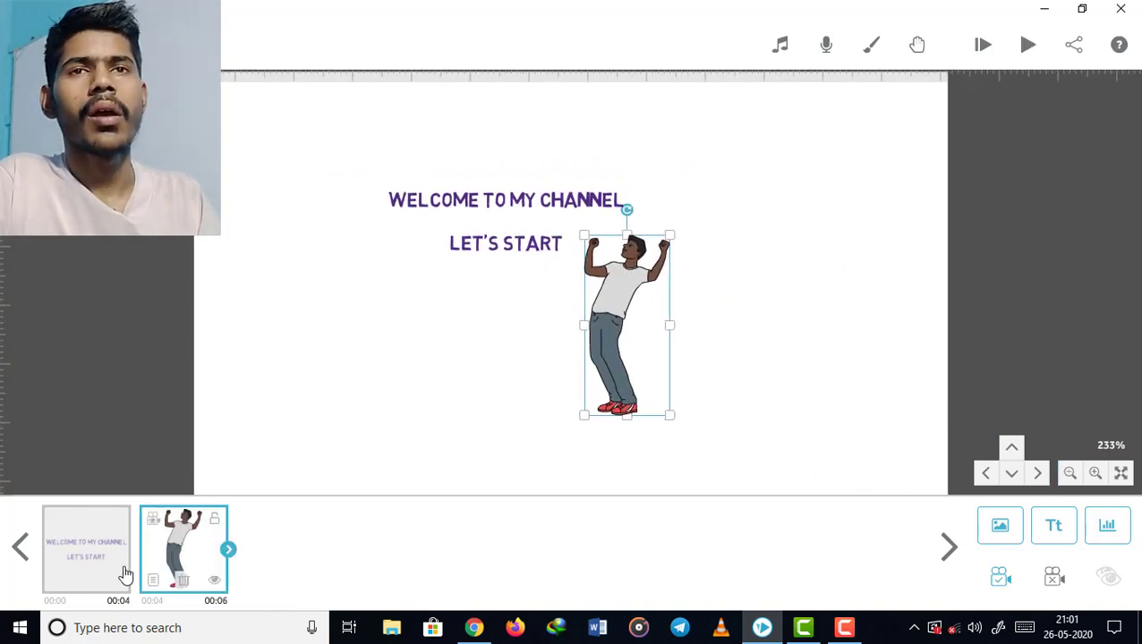
click(438, 317)
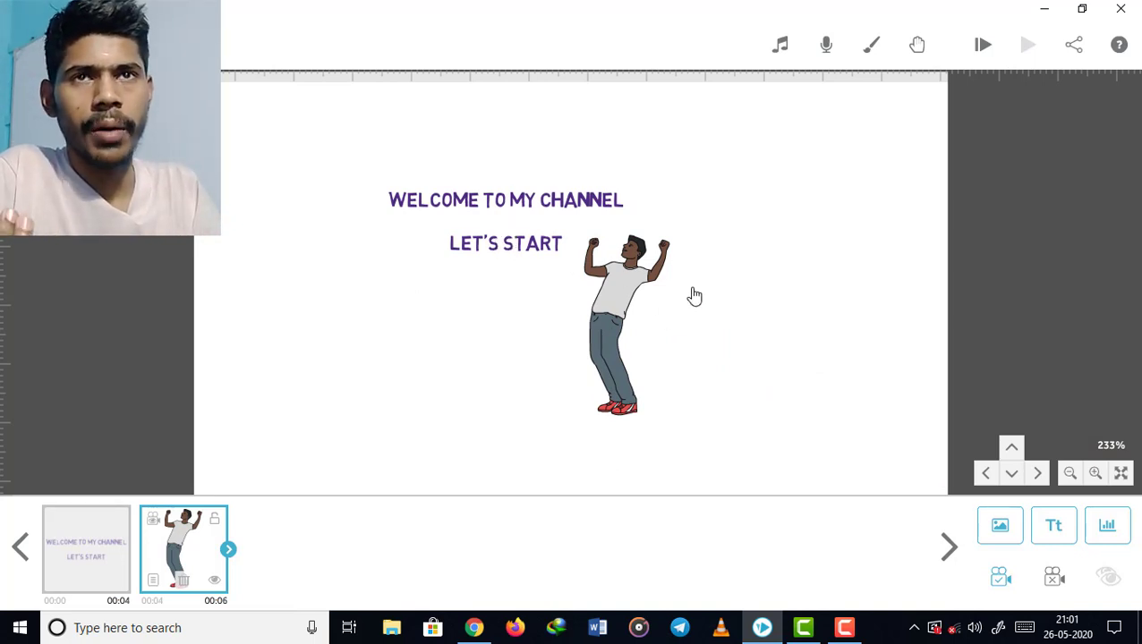
- View the text element's saved camera position on the canvas and clear the selection
key(ctrl+a)
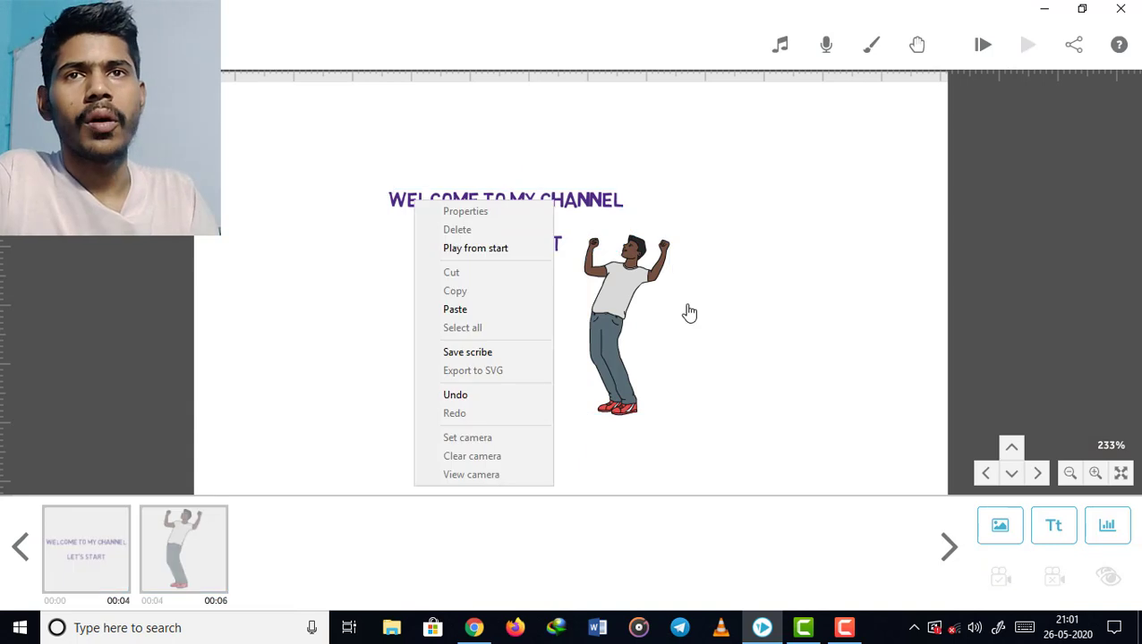
click(750, 282)
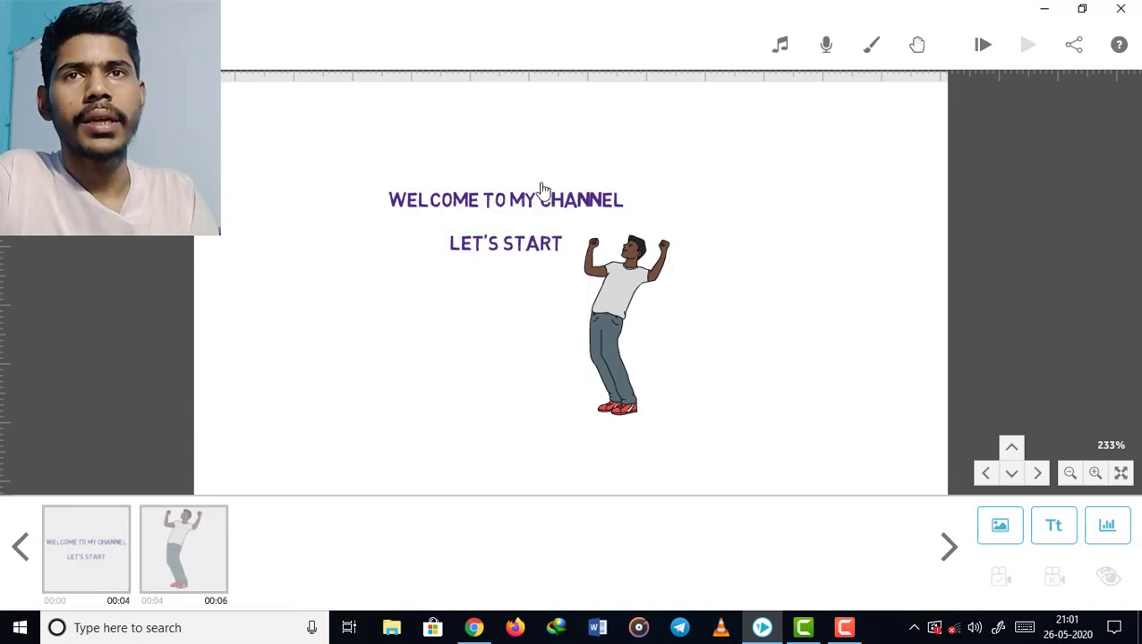
click(456, 217)
right_click(458, 216)
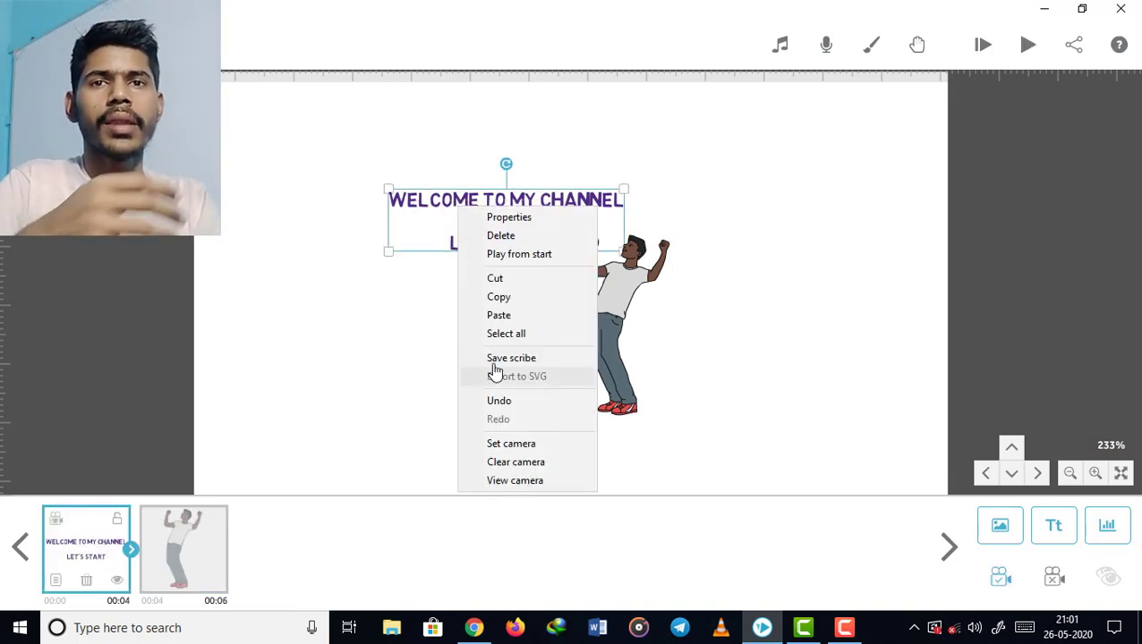
click(519, 482)
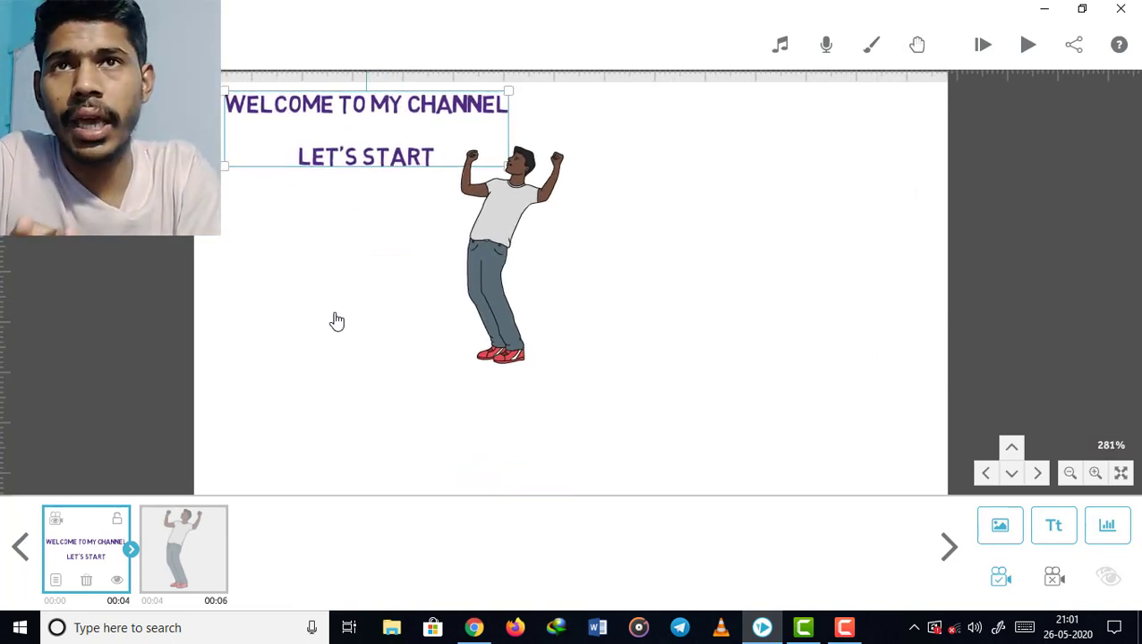
click(562, 356)
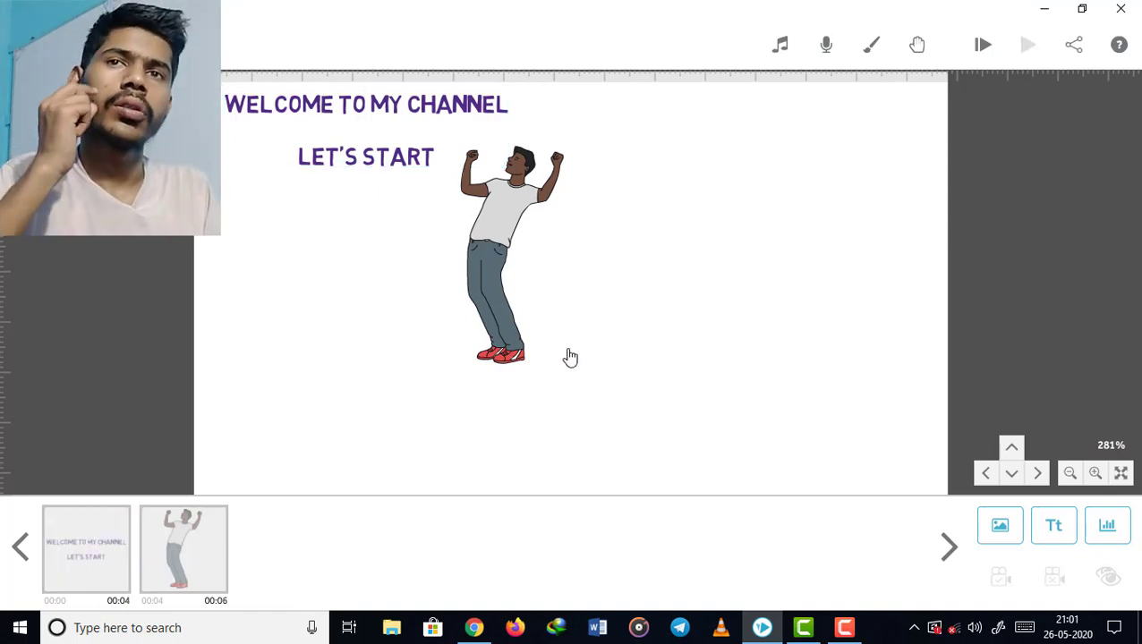
click(491, 277)
click(888, 329)
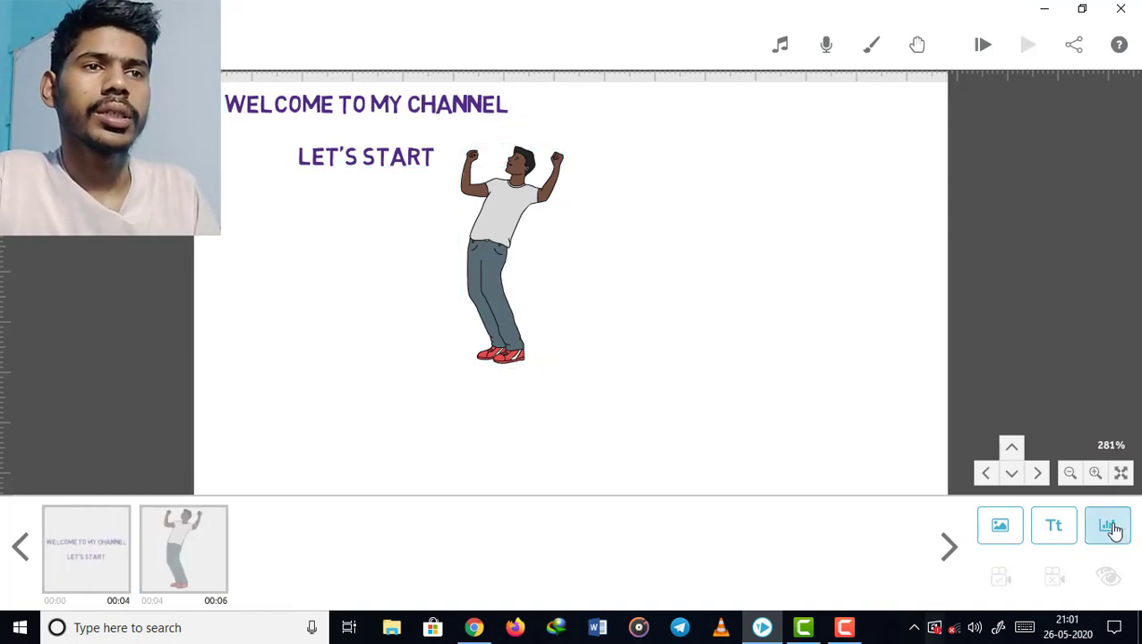
- Add a text element reading MAKE A SCRIBE in blue #507dbf and place it below LET'S START
click(1056, 533)
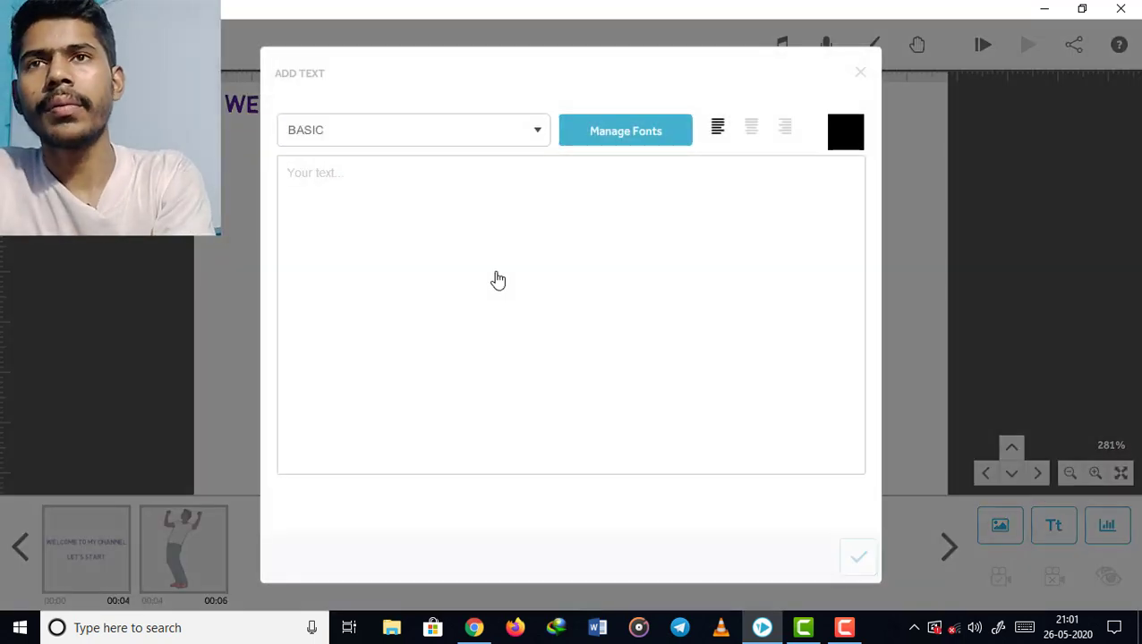
text(LE)
key(BackSpace)
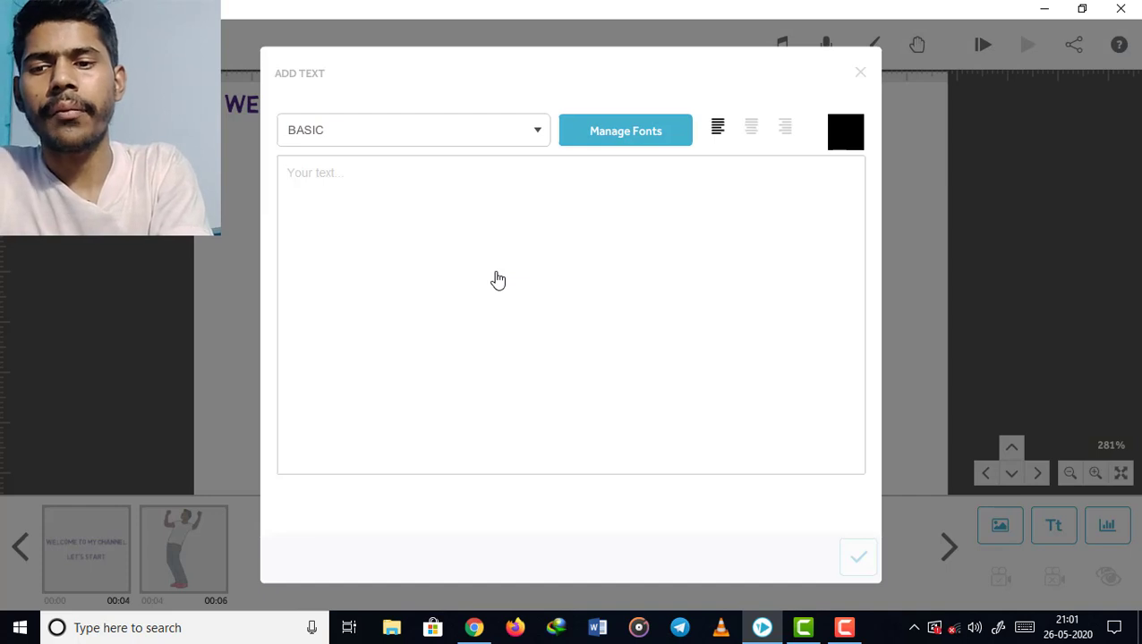
text(MAKE A SCRIBE)
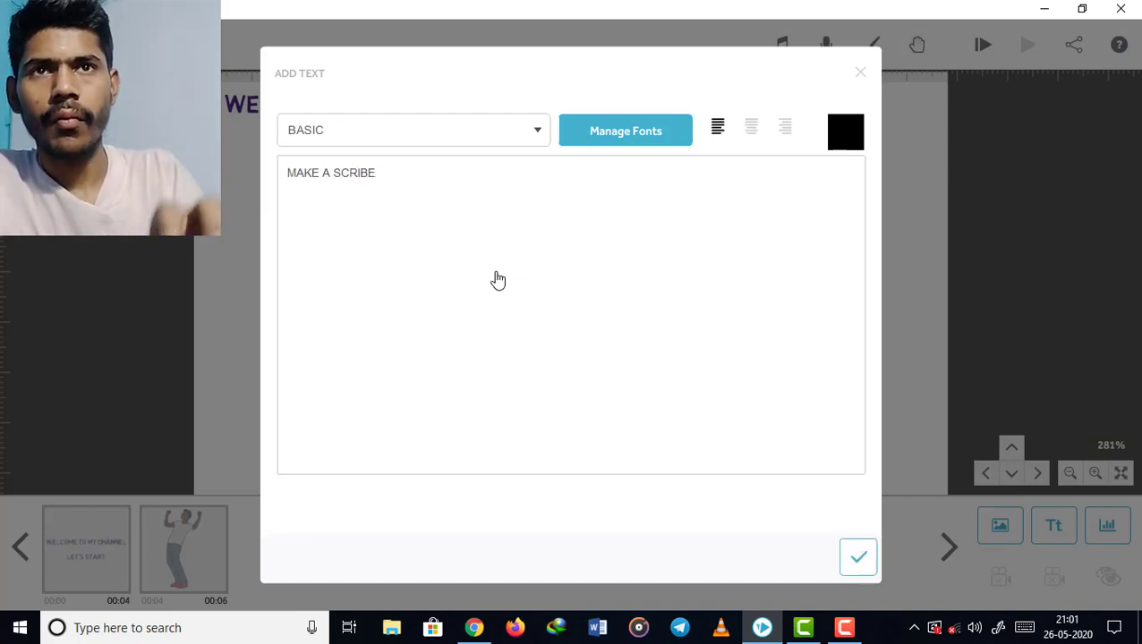
click(839, 140)
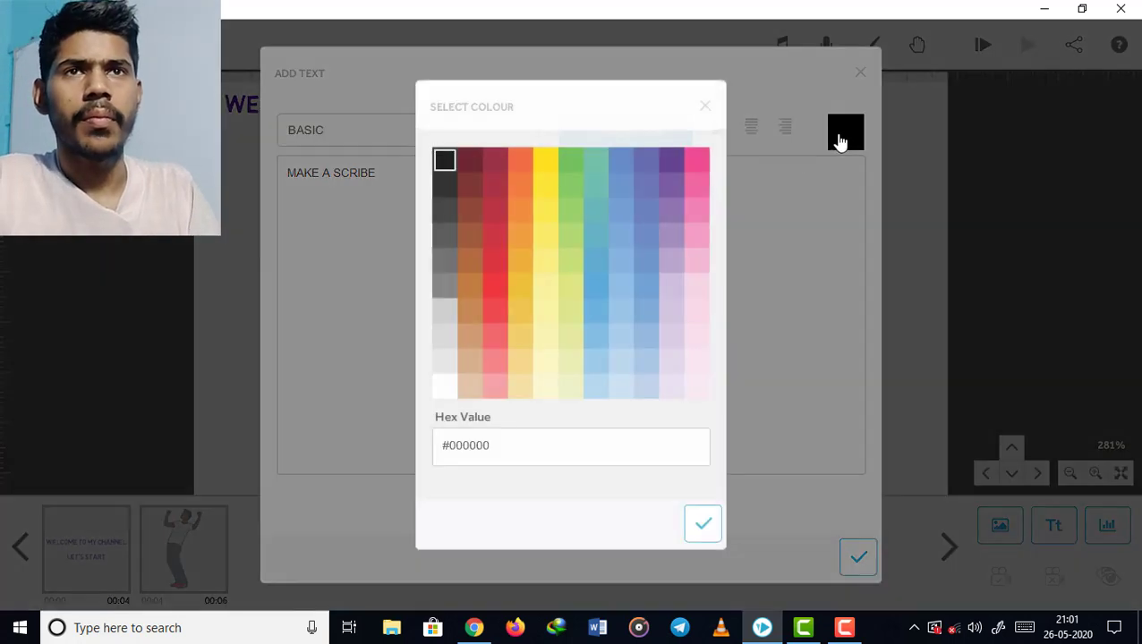
click(616, 162)
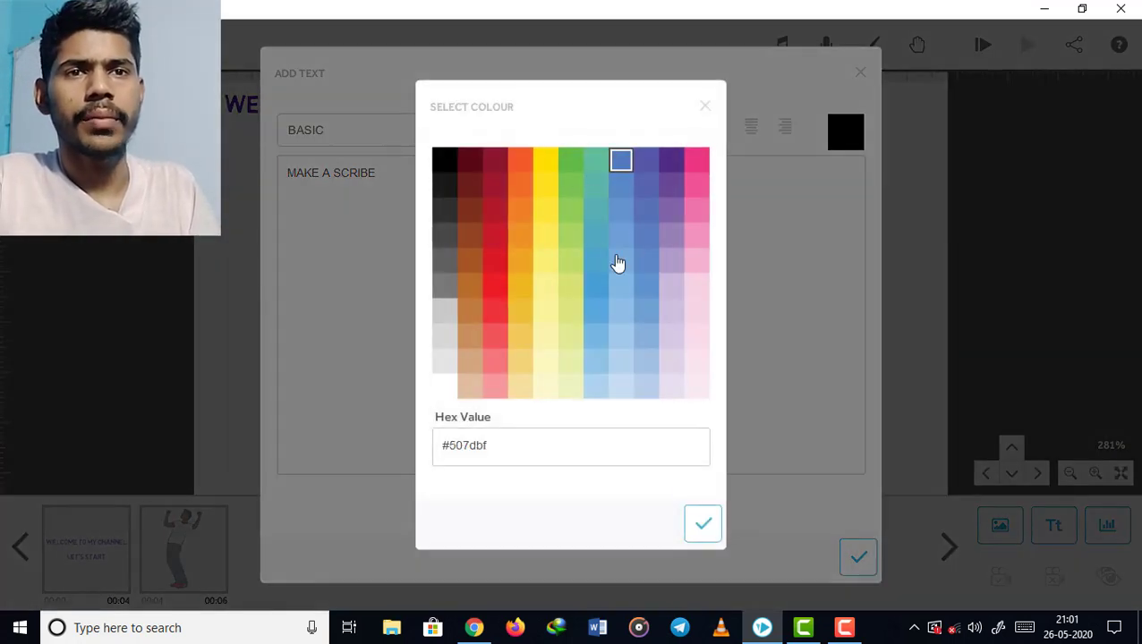
click(699, 530)
click(861, 559)
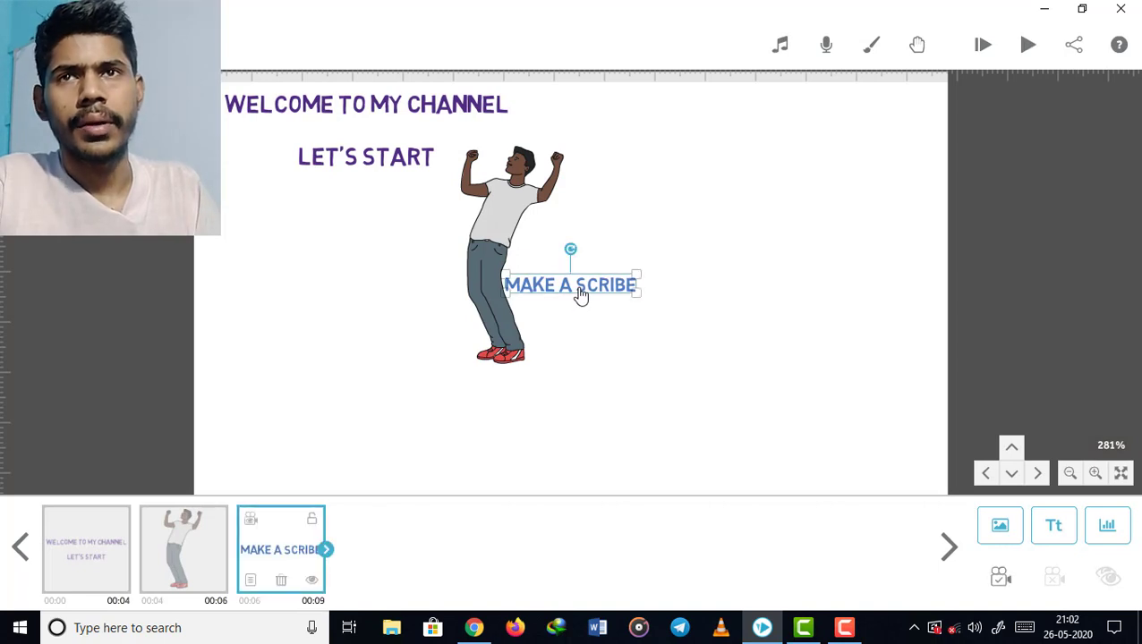
drag(580, 295, 355, 222)
click(396, 280)
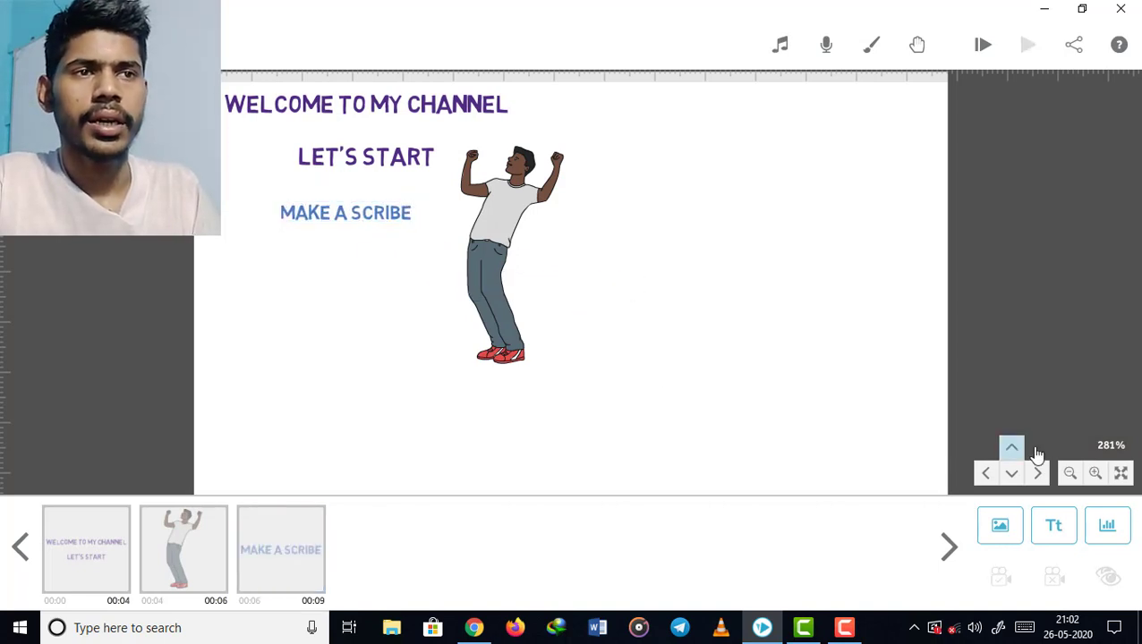
- Add a text element reading ADD TEXT in the default black and place it just below MAKE A SCRIBE
click(1053, 528)
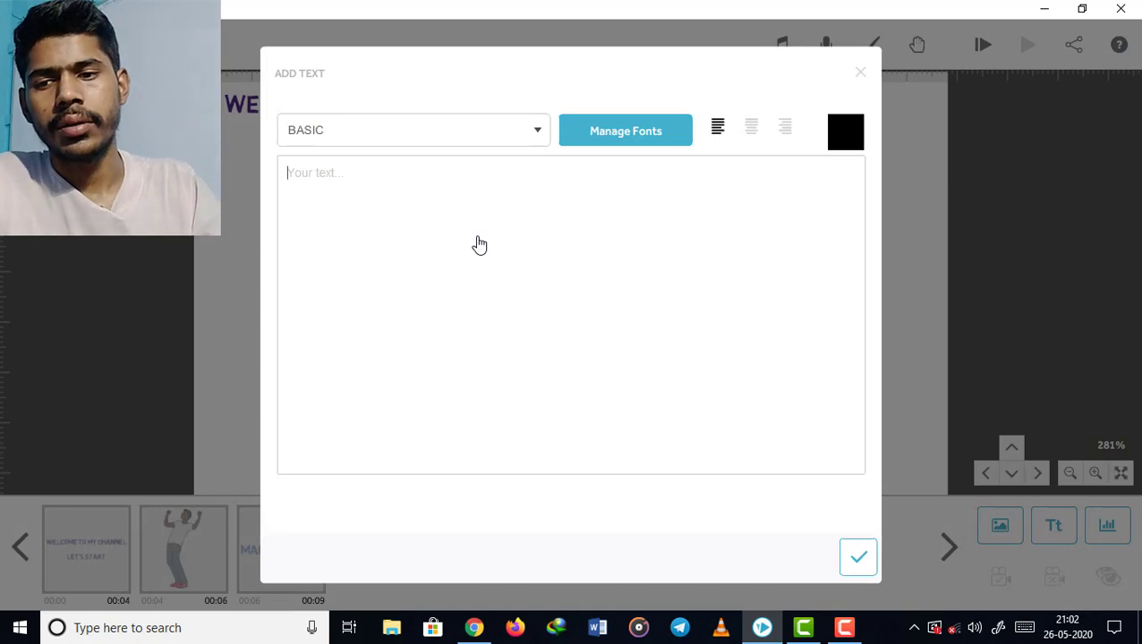
text(ADD )
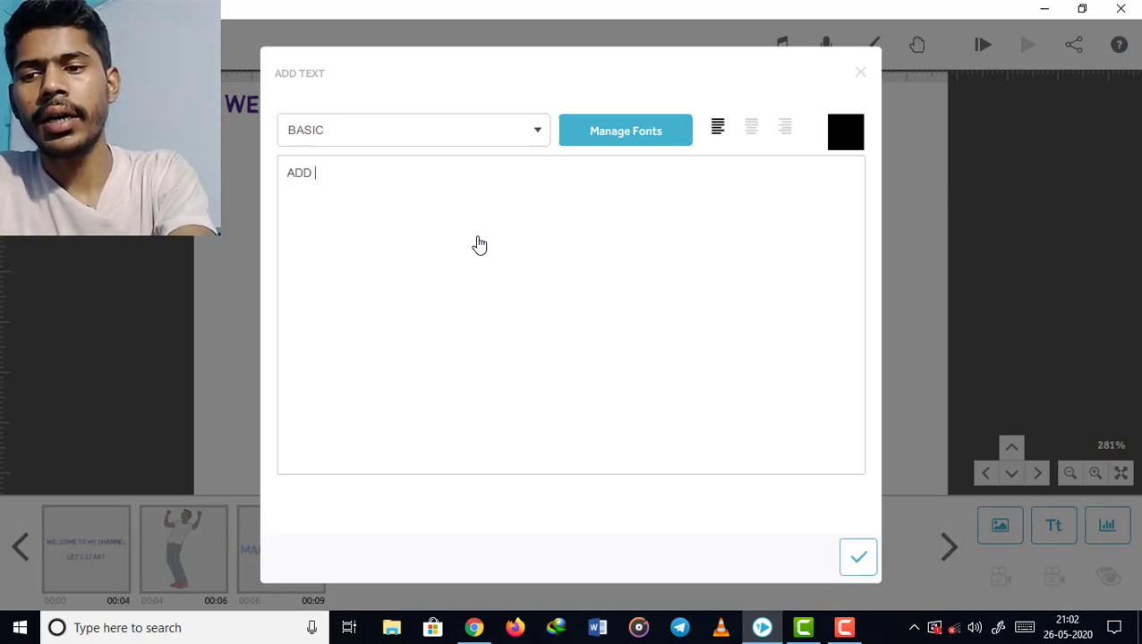
text(TEXT)
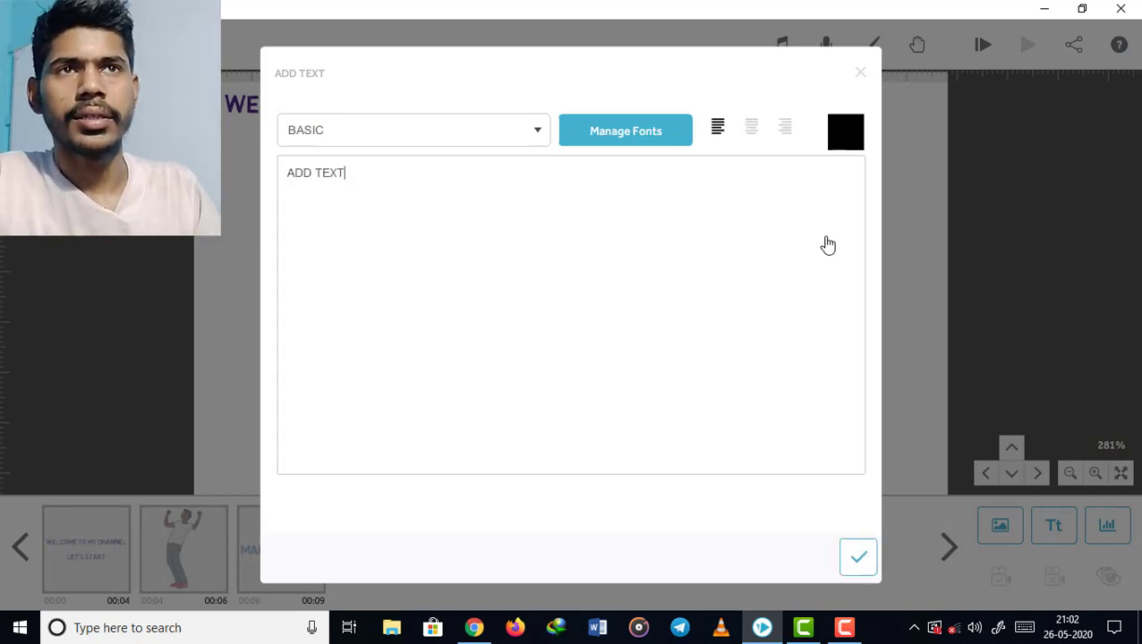
click(854, 562)
mouse_move(580, 292)
mouse_down()
mouse_move(502, 306)
mouse_move(579, 271)
mouse_move(609, 299)
mouse_move(586, 283)
mouse_move(441, 288)
mouse_move(359, 247)
mouse_up()
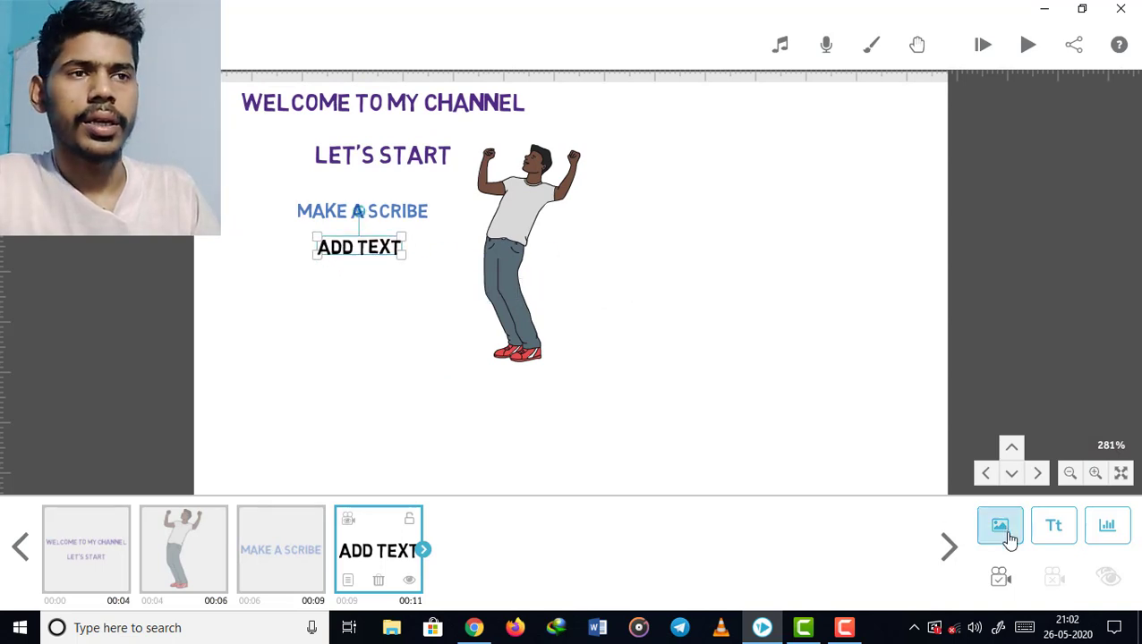
- Add a text element reading ADD IMAGE, place it below ADD TEXT, and line up the three texts beside the man image
click(1053, 537)
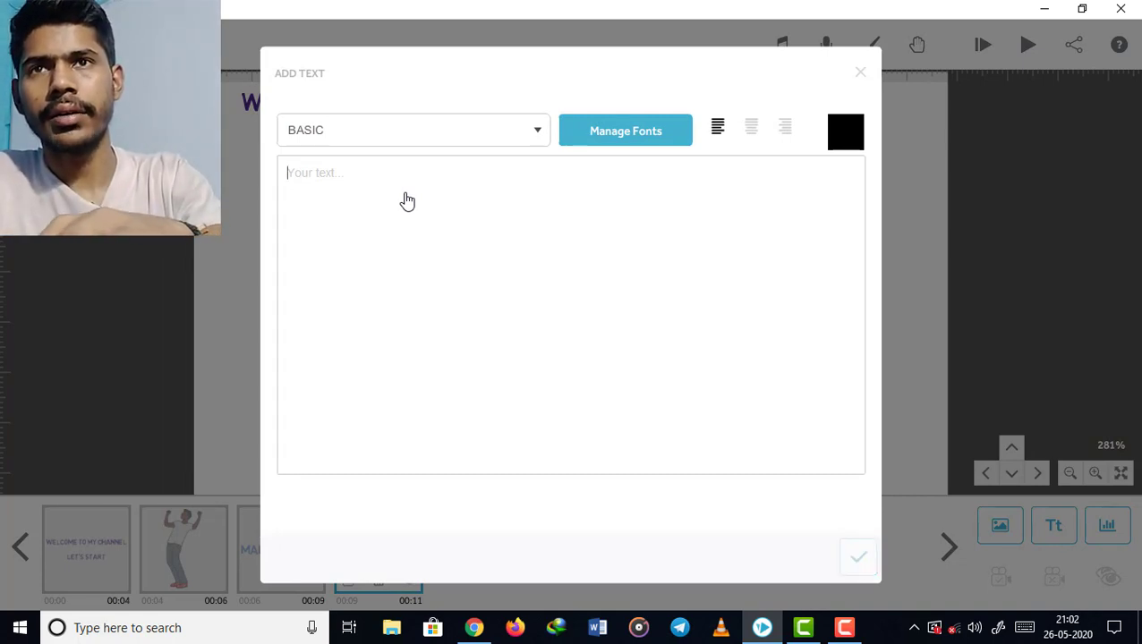
text(ADD IMAGE)
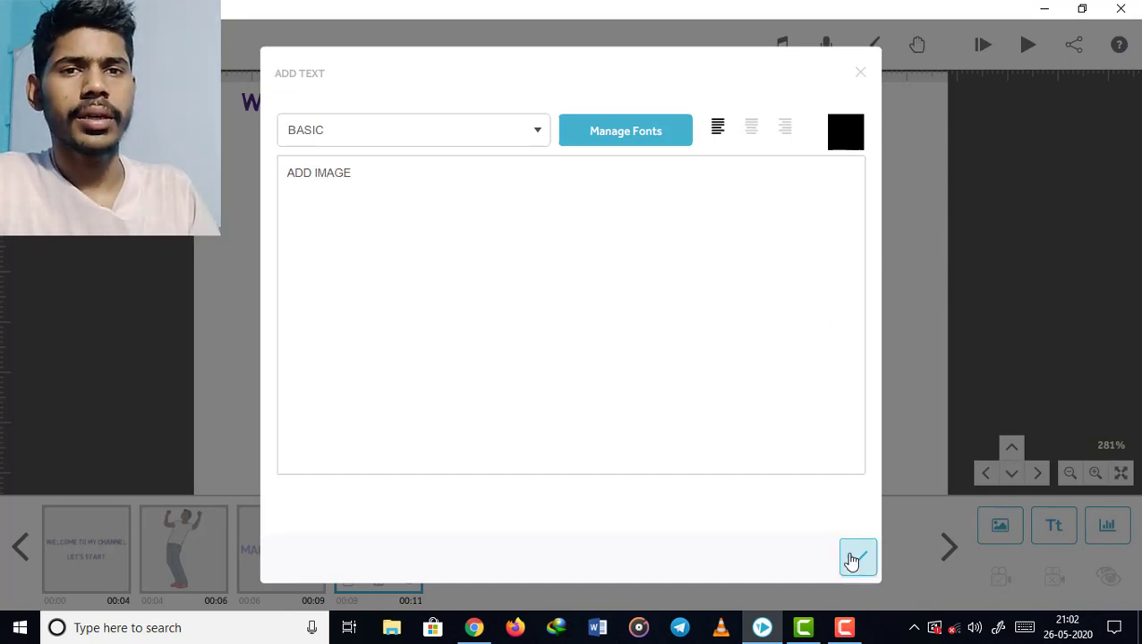
click(855, 559)
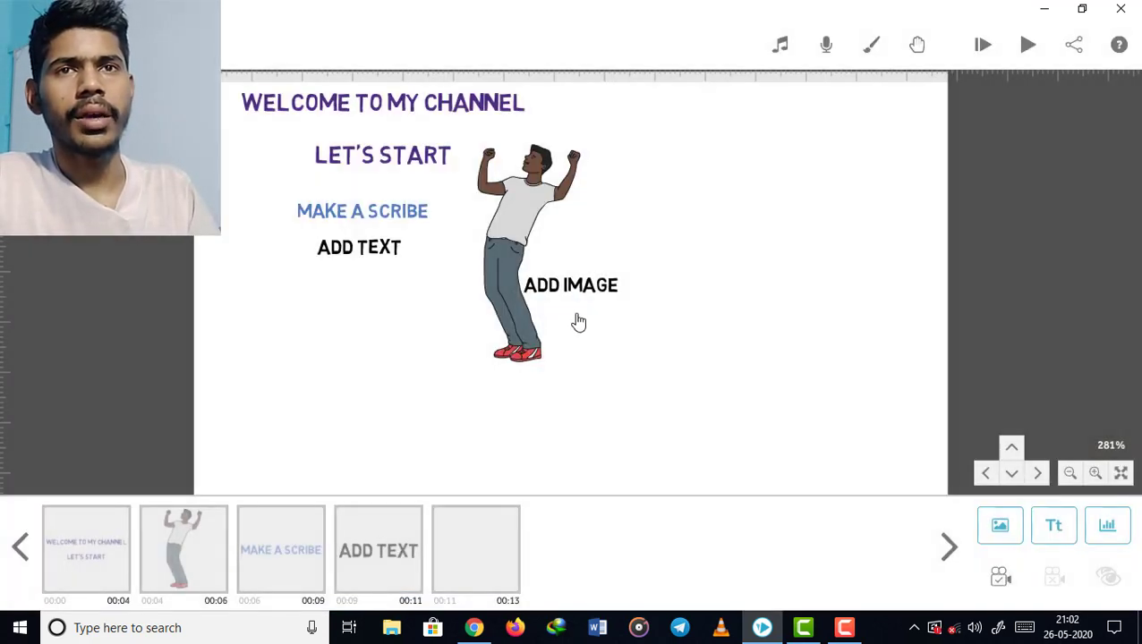
click(570, 287)
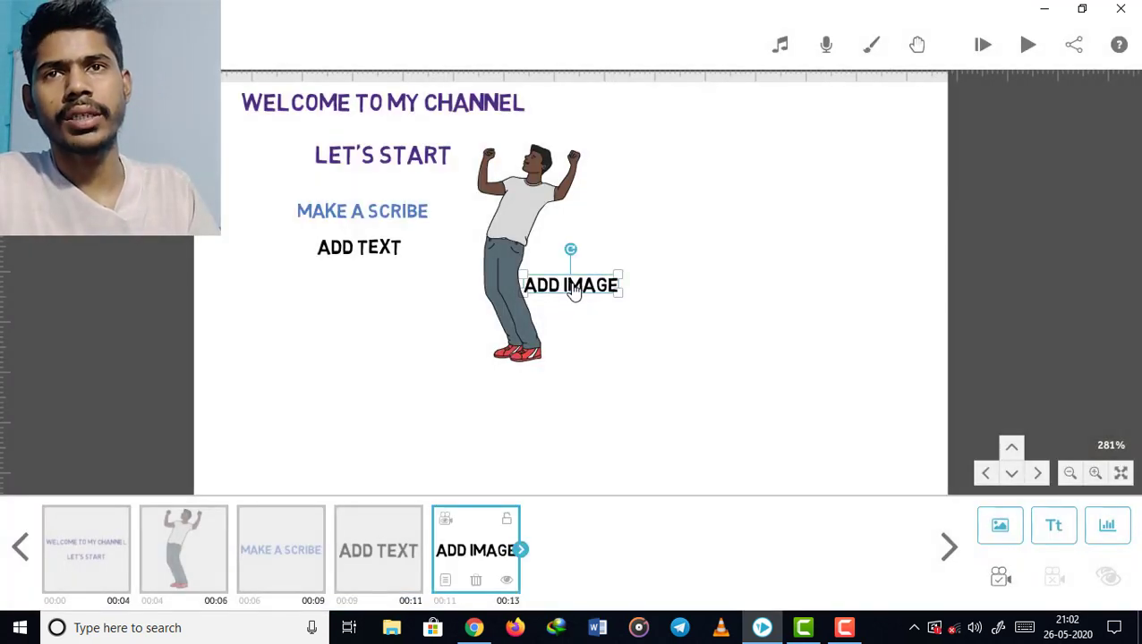
drag(570, 287, 345, 219)
click(359, 254)
click(374, 212)
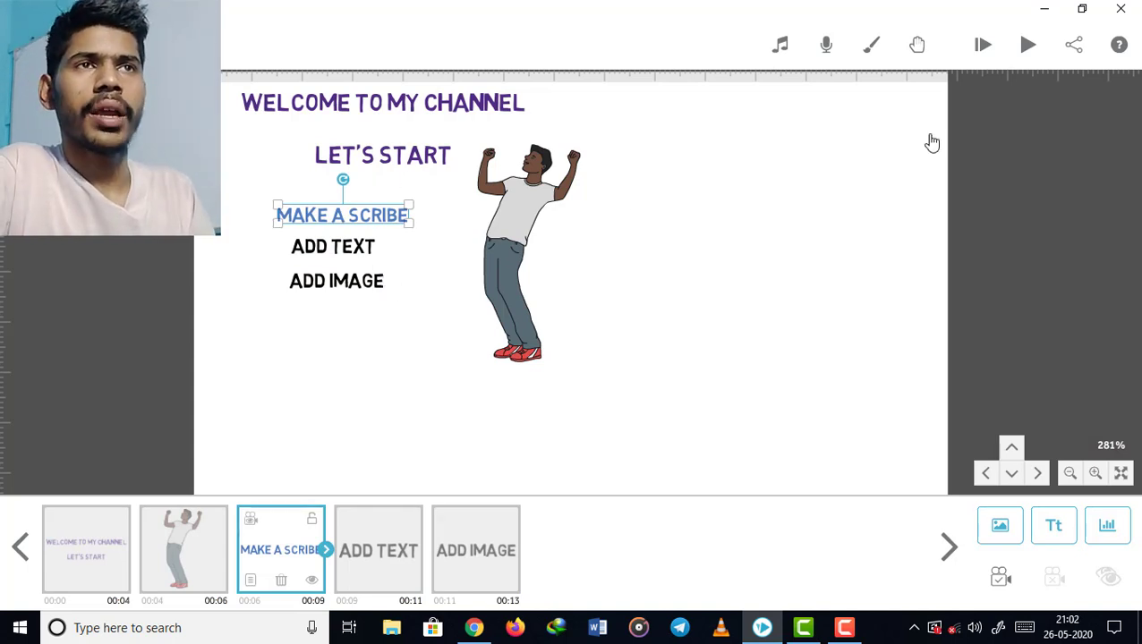
- Preview the scribe from the MAKE A SCRIBE element and stop playback
click(1026, 46)
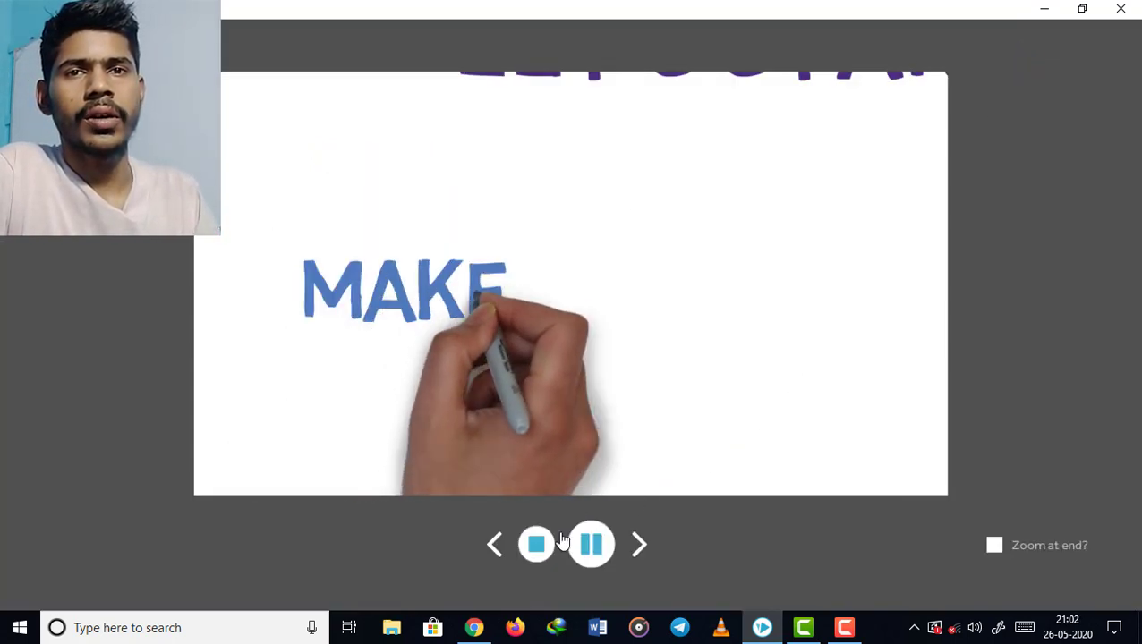
click(537, 544)
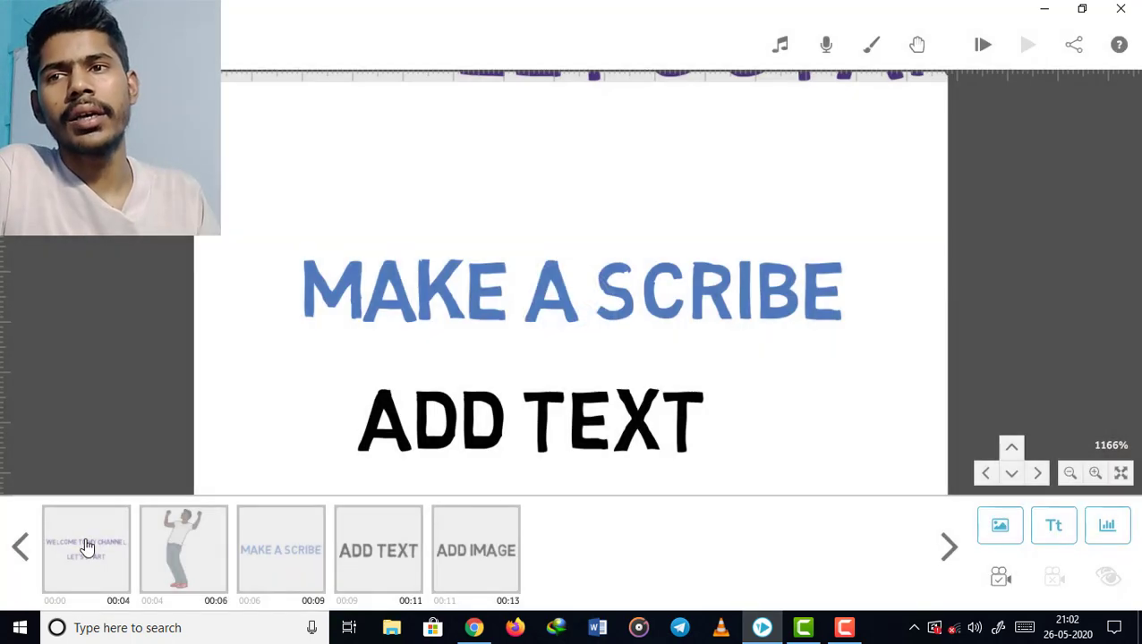
- Set the cameras of MAKE A SCRIBE, ADD TEXT and ADD IMAGE to the welcome text's saved camera position
click(88, 547)
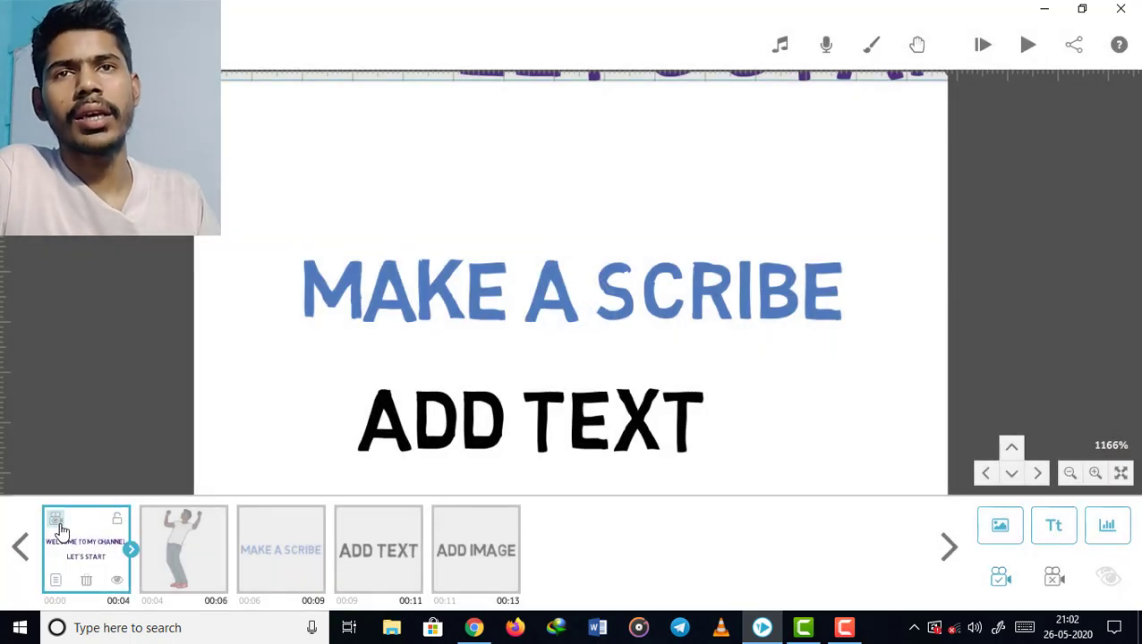
click(56, 519)
click(306, 219)
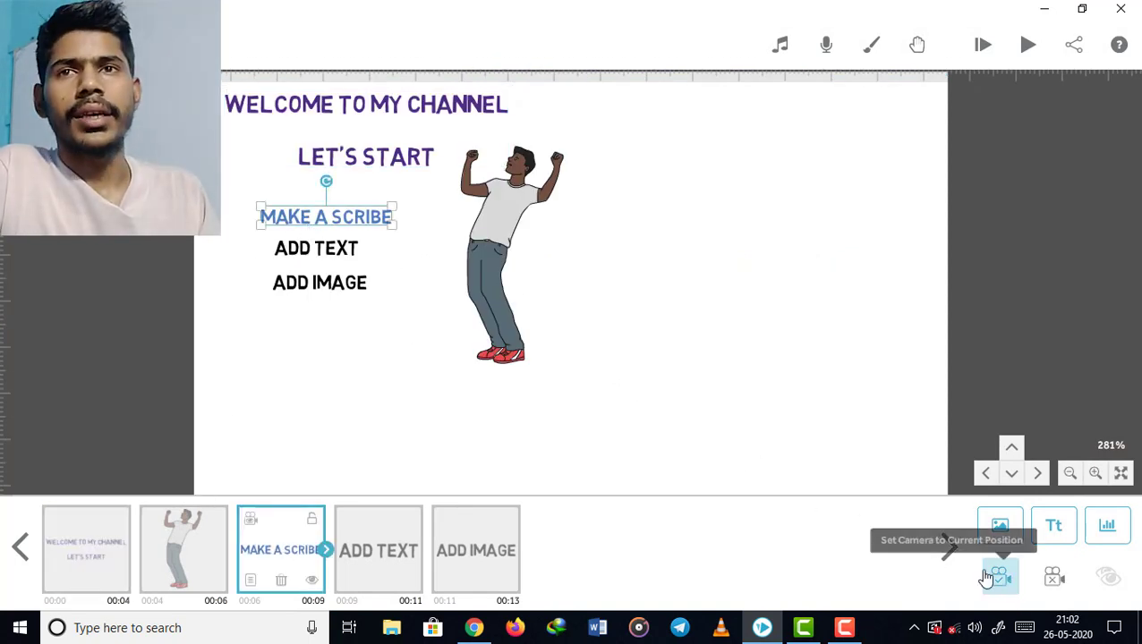
click(324, 252)
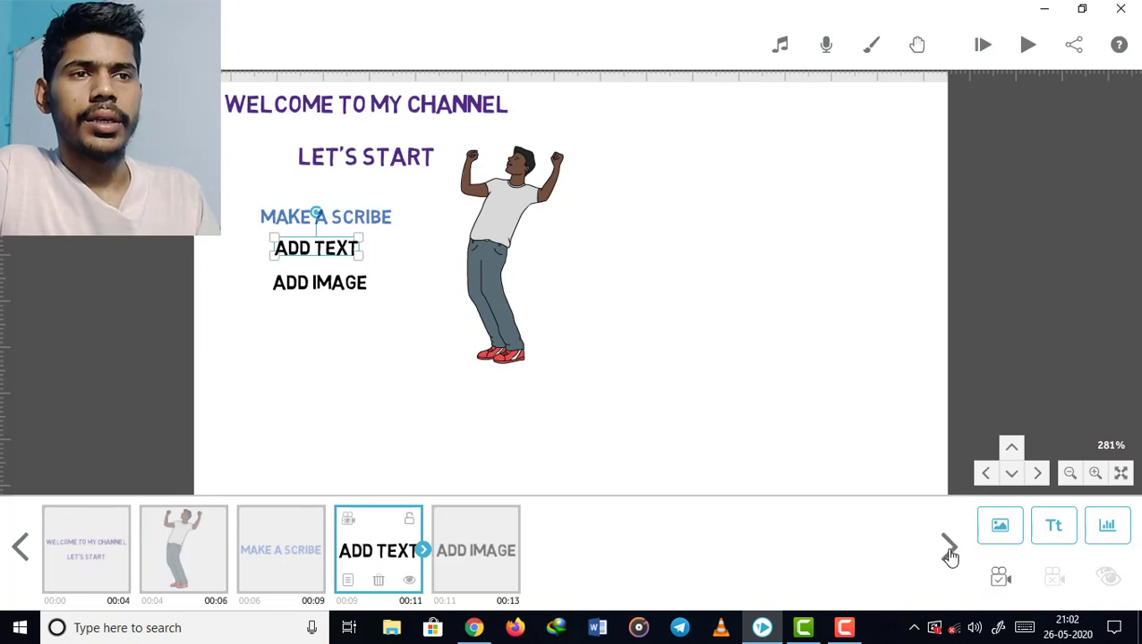
click(996, 582)
click(331, 285)
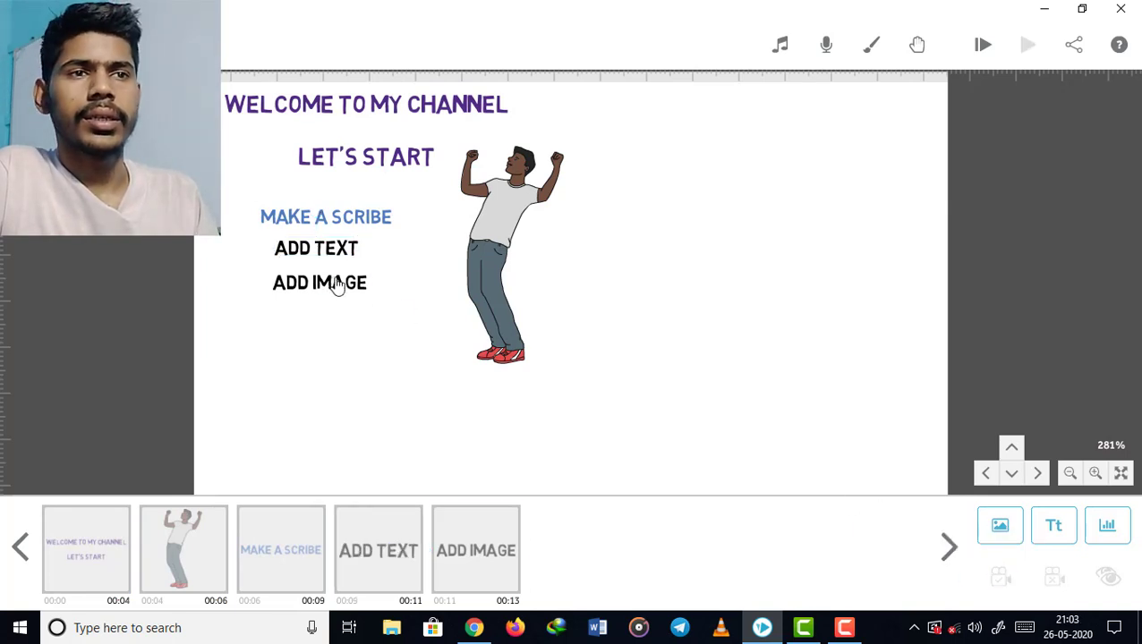
click(999, 584)
click(697, 375)
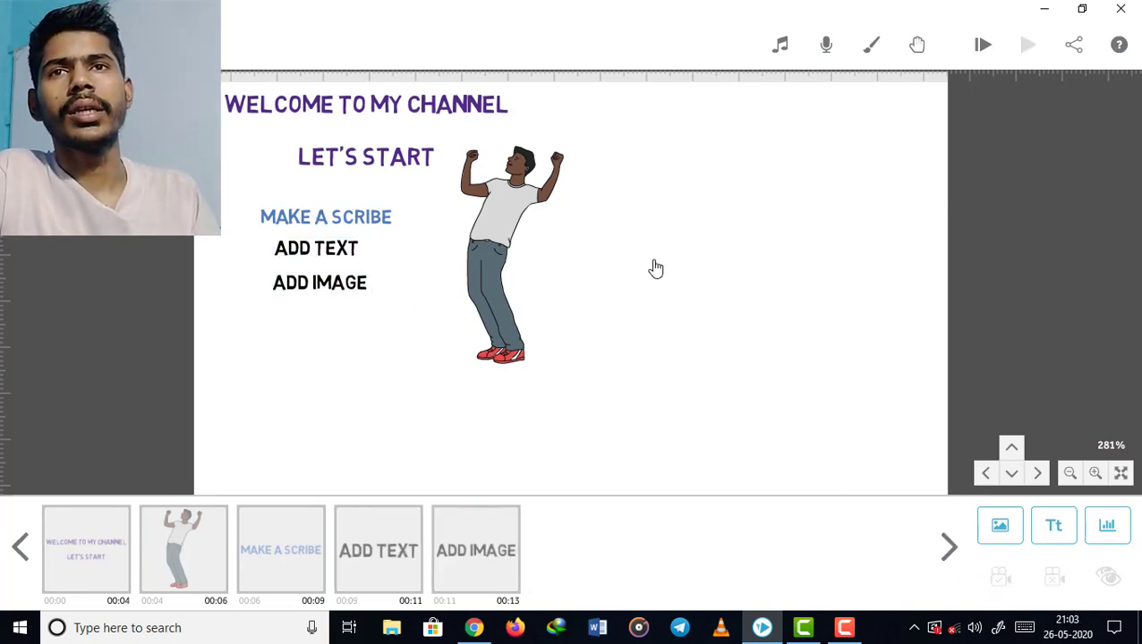
- Preview the scribe from the start, stop playback, and view the man image's saved camera position
click(982, 45)
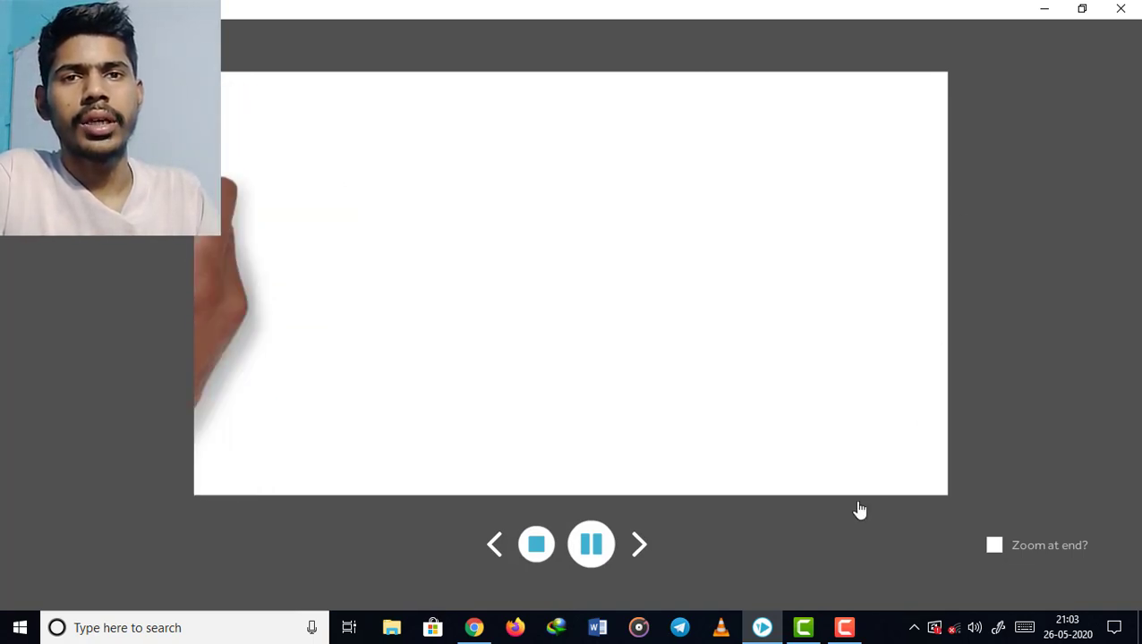
click(535, 545)
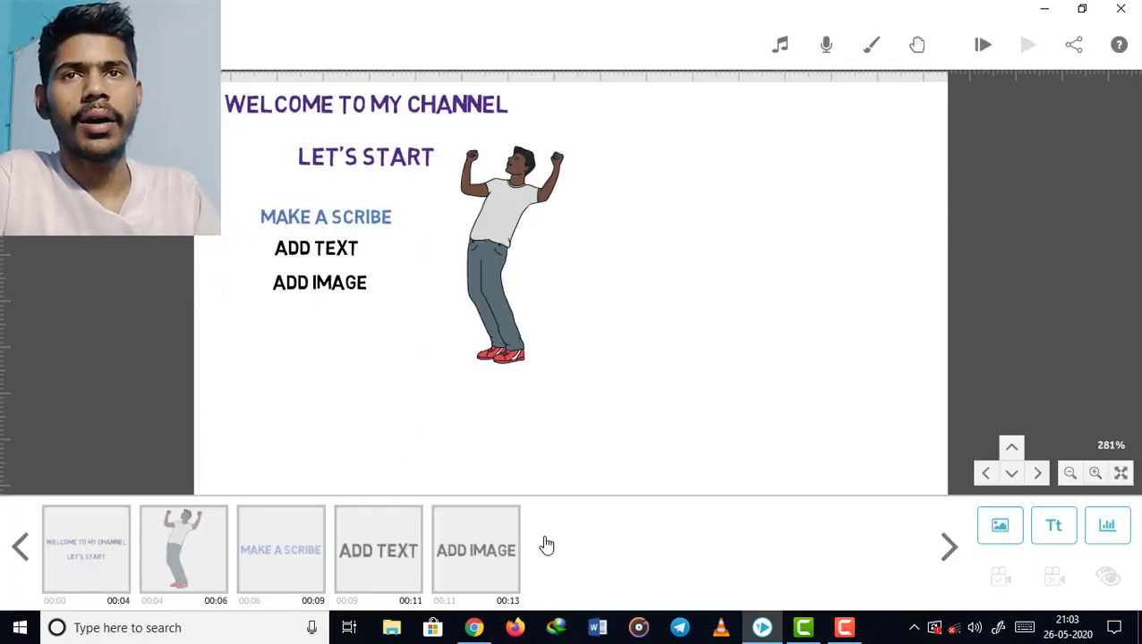
click(498, 224)
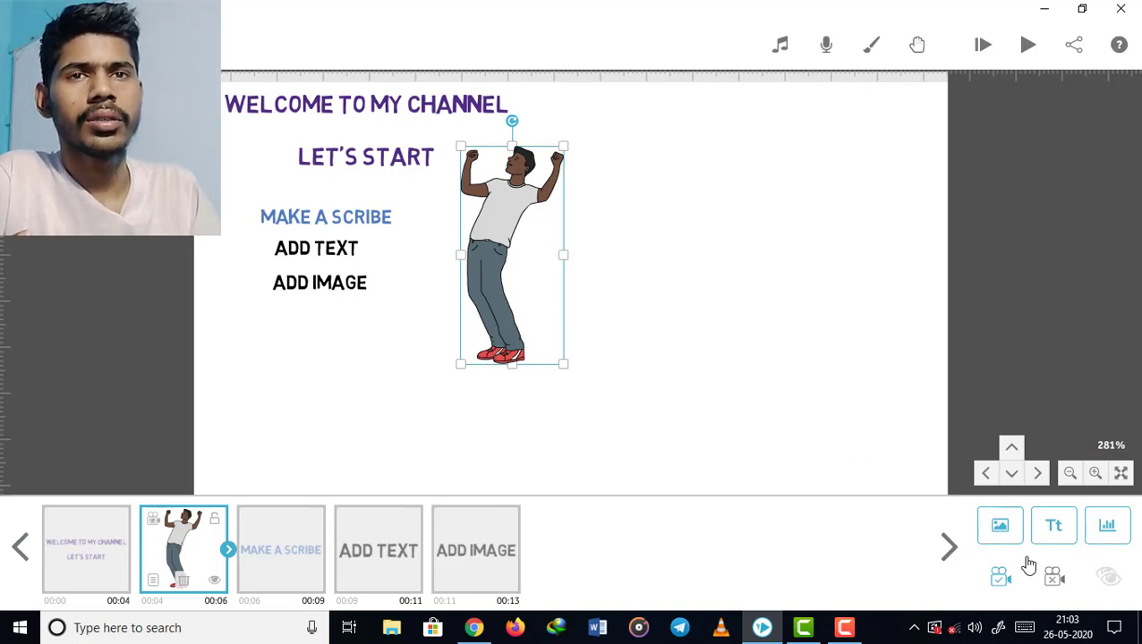
click(855, 485)
click(526, 298)
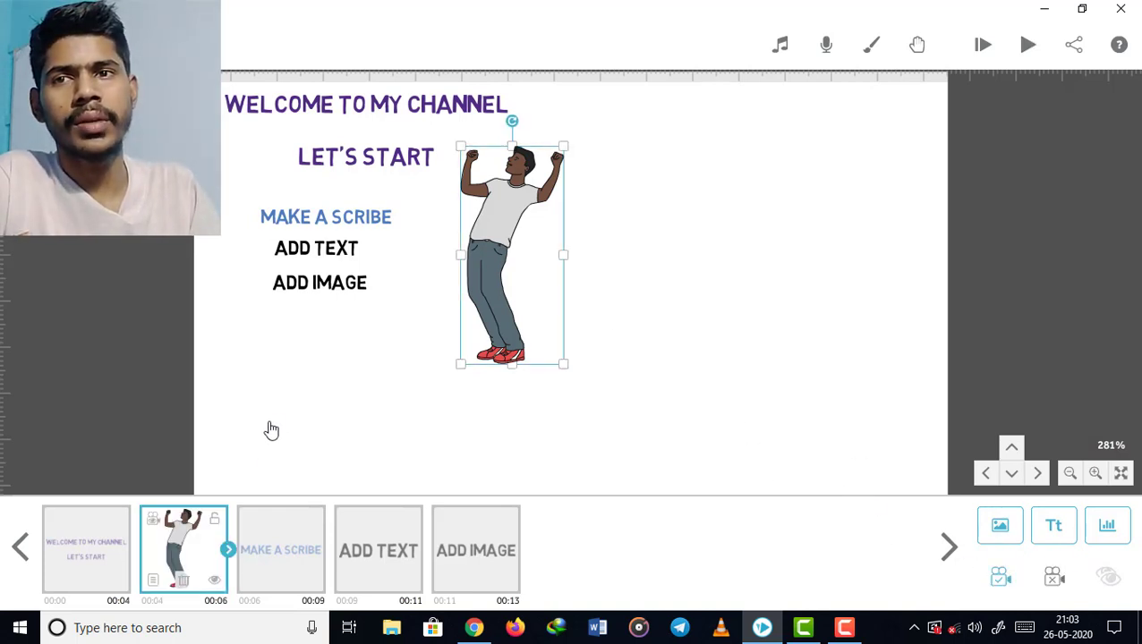
click(156, 526)
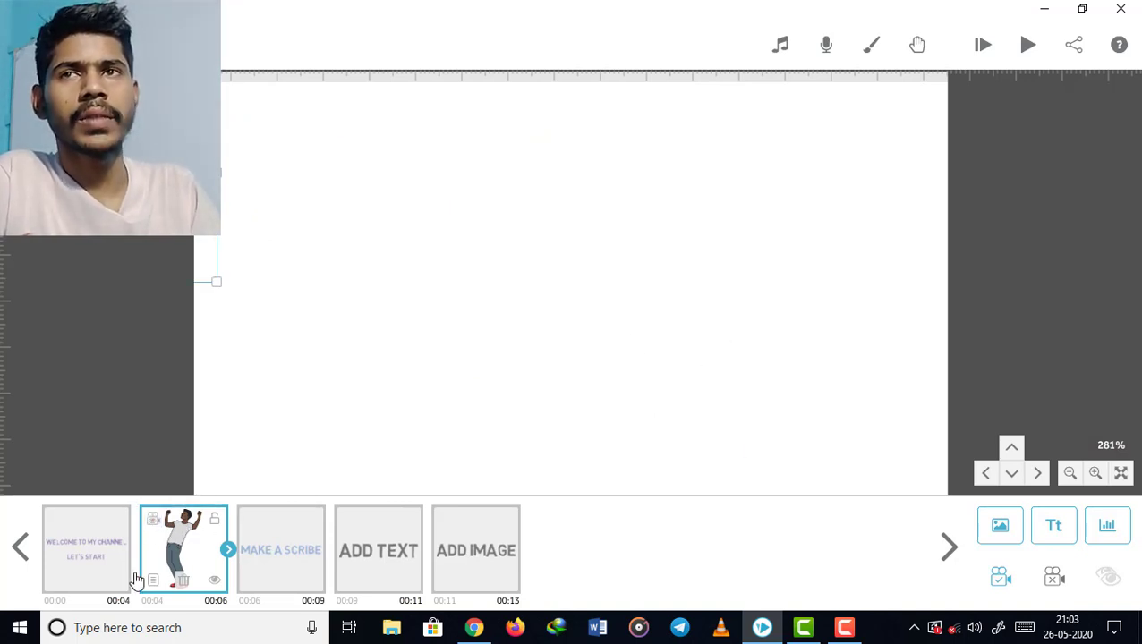
- Set the man image's camera to the welcome text's saved camera position and preview the scribe from the man image
click(72, 540)
click(55, 522)
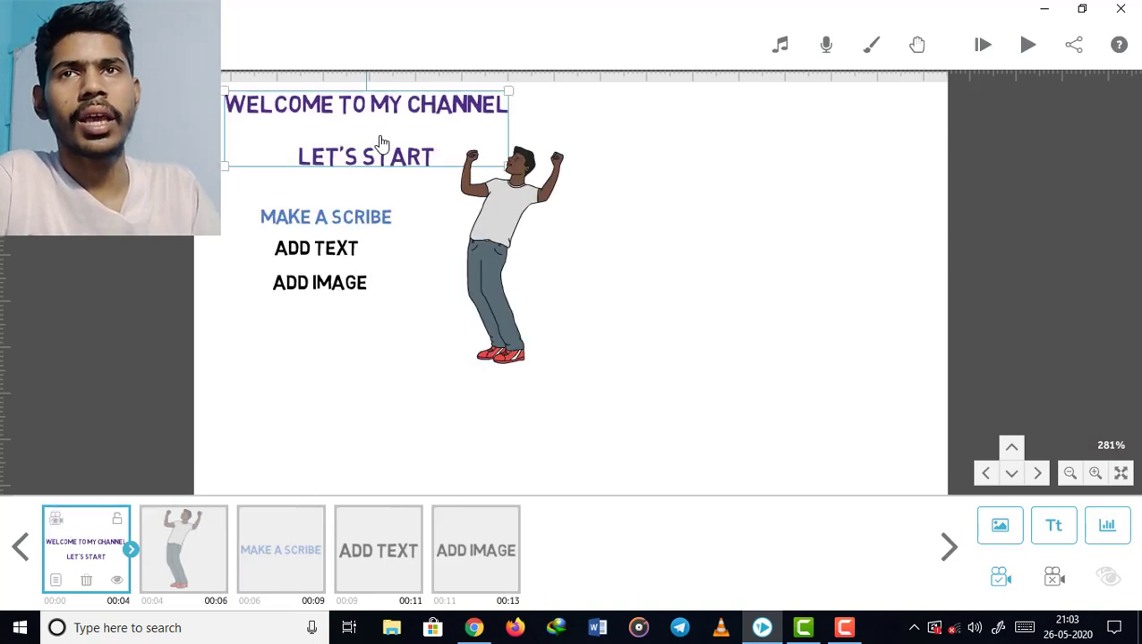
click(508, 268)
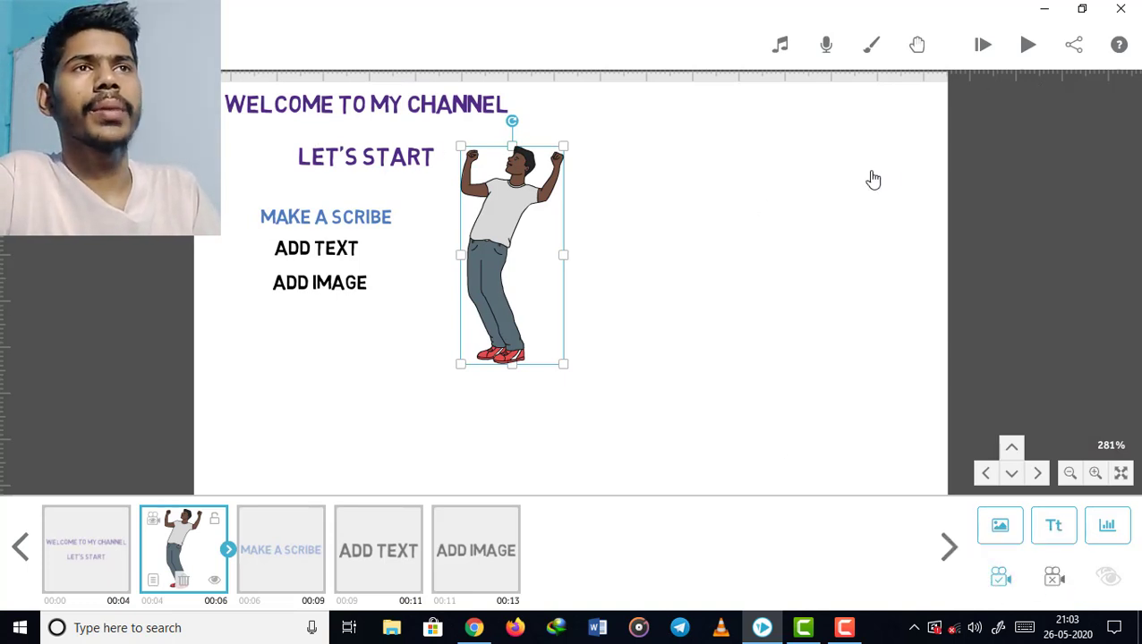
click(1027, 45)
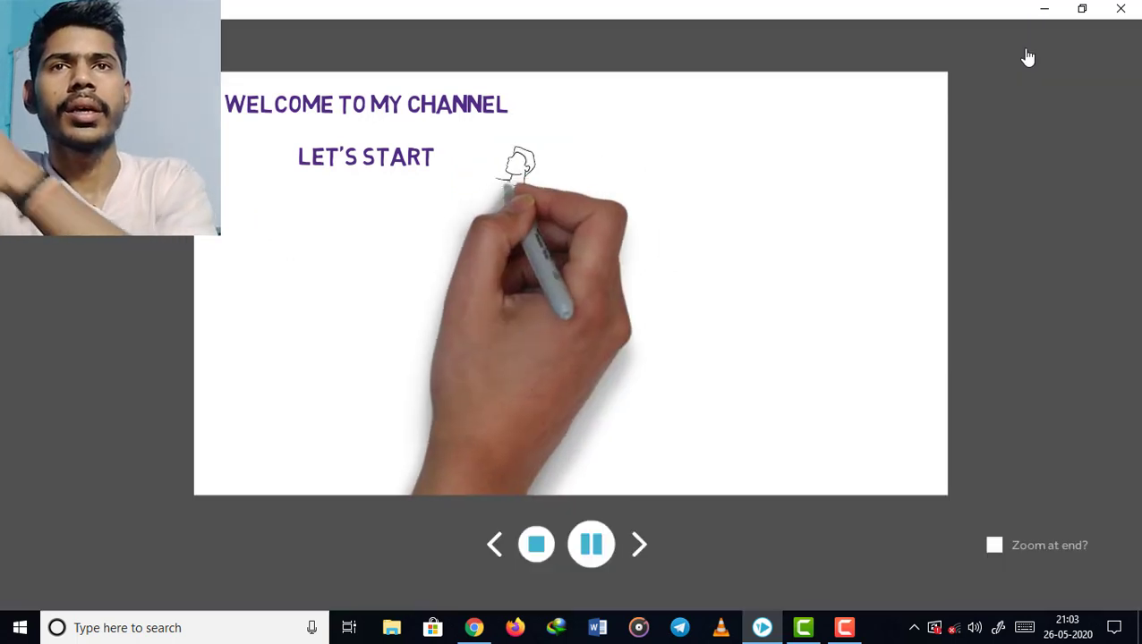